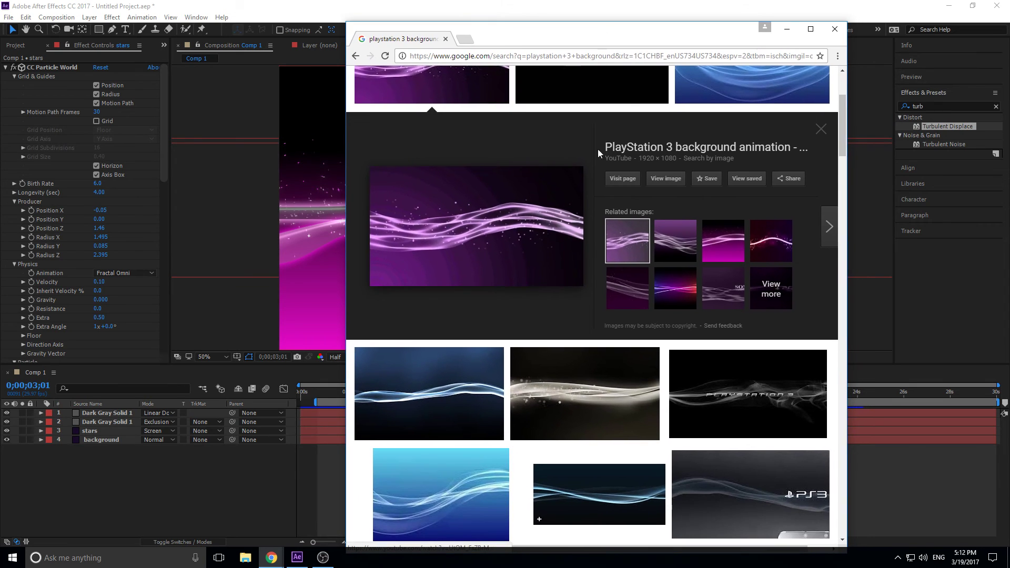
Scroll through the PS3 background reference in the browser
scroll(550, 176, up, 2)
scroll(541, 225, down, 3)
scroll(541, 224, down, 2)
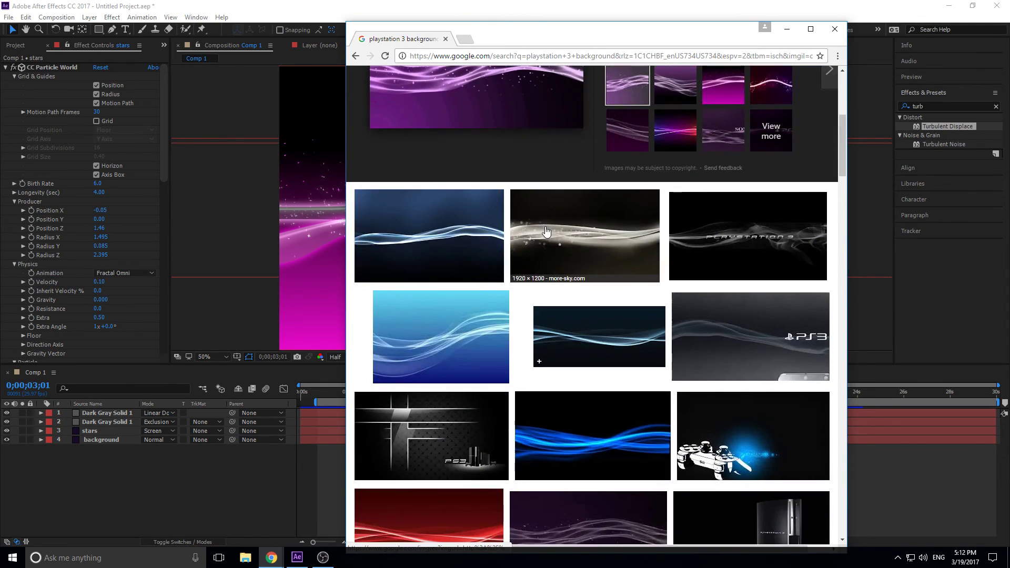
scroll(547, 229, down, 2)
scroll(550, 232, up, 8)
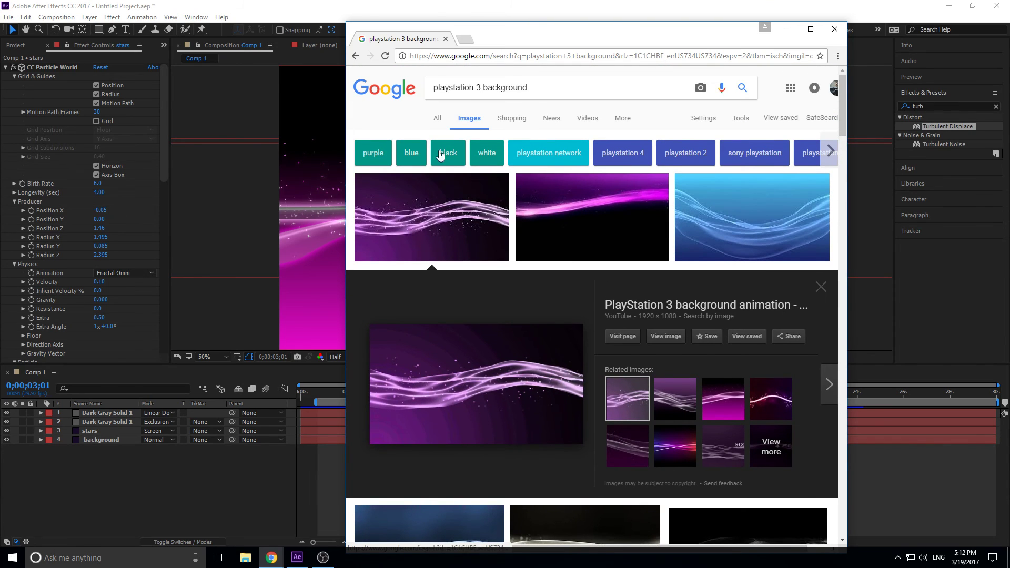
scroll(569, 87, down, 2)
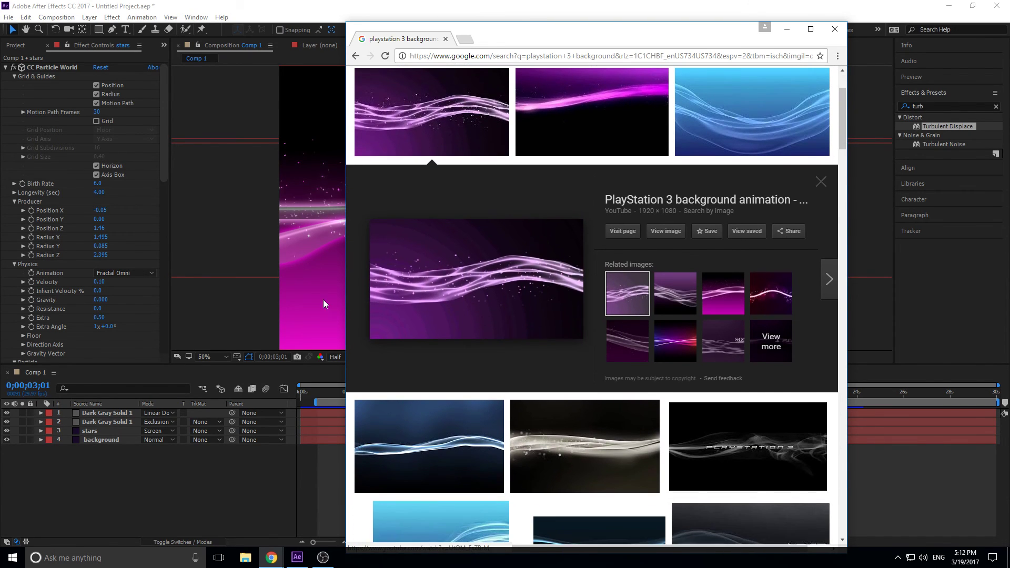
scroll(525, 337, down, 2)
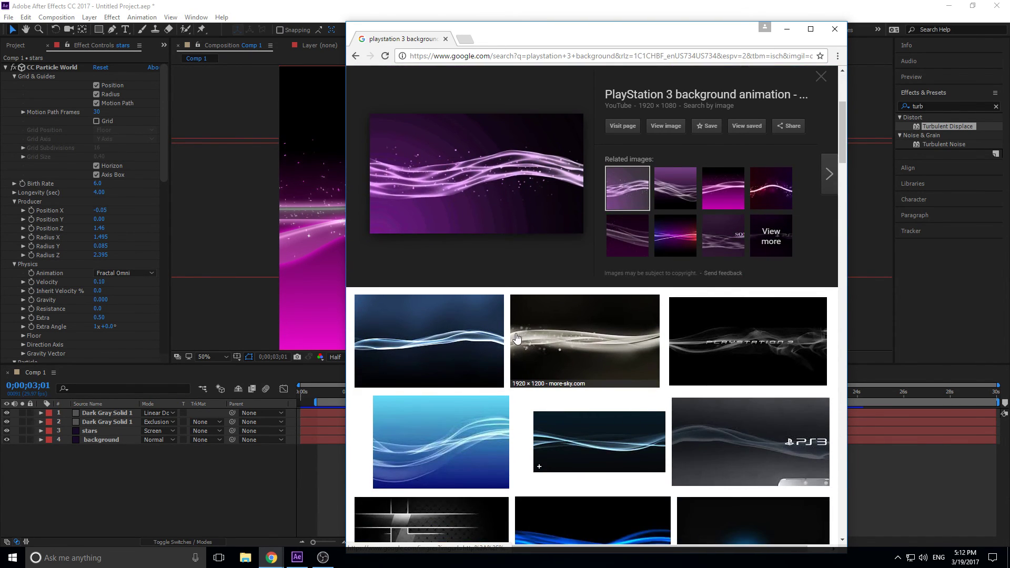
scroll(488, 357, down, 1)
scroll(442, 342, up, 1)
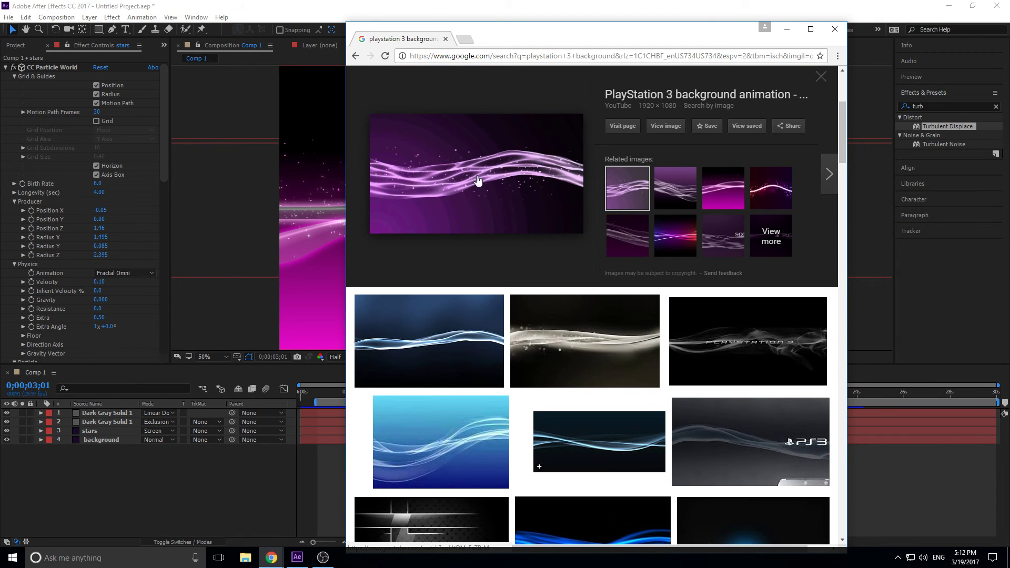
scroll(468, 190, up, 2)
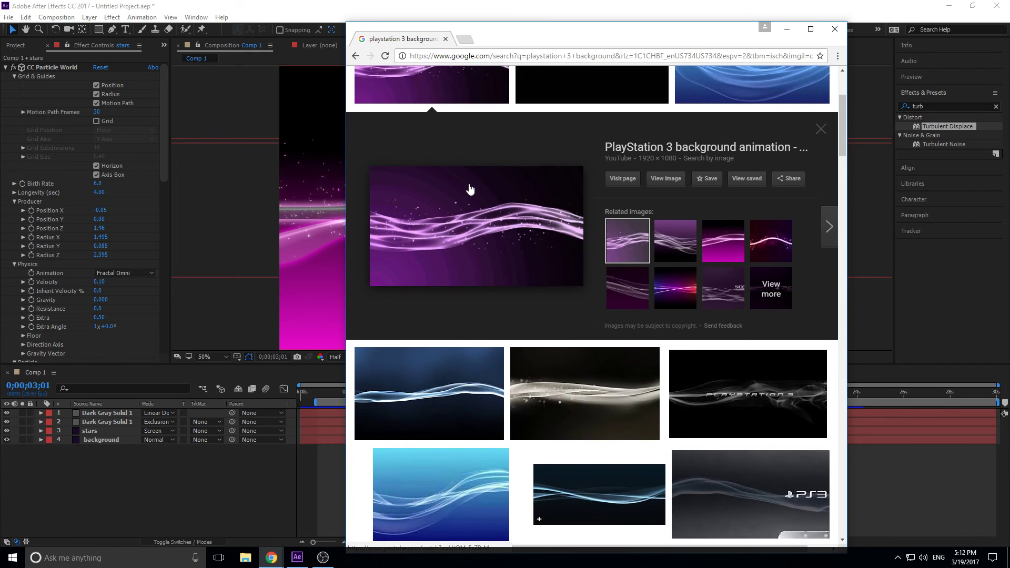
scroll(471, 193, down, 2)
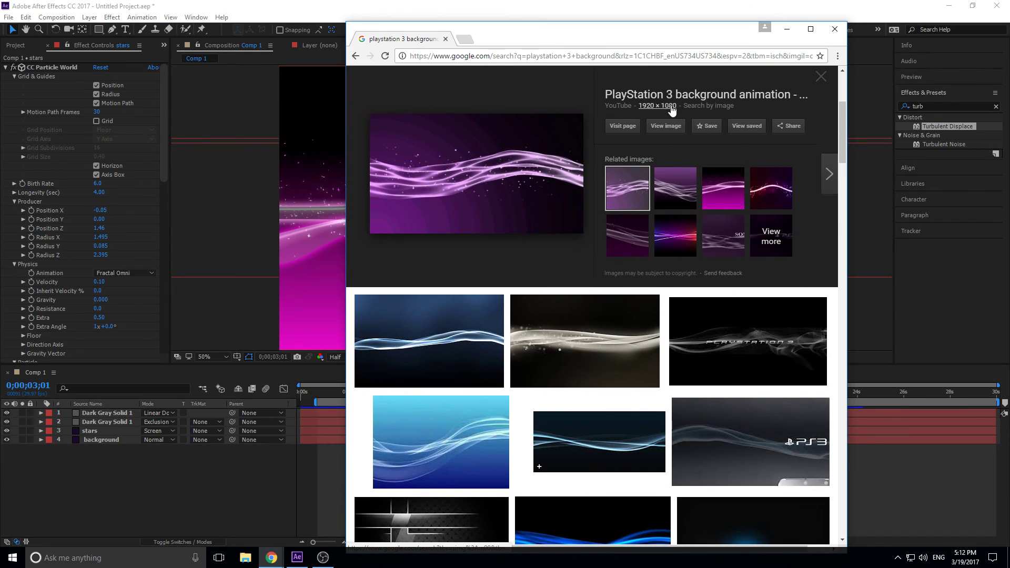
Minimize the browser and preview Comp 1's pink wave-and-stars animation from the start
click(793, 33)
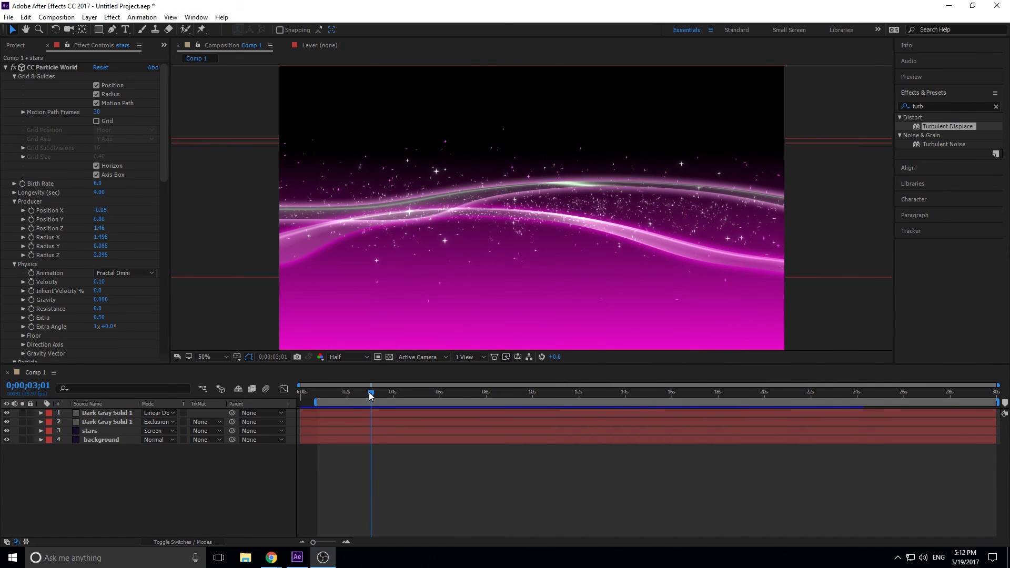
drag(309, 393, 352, 399)
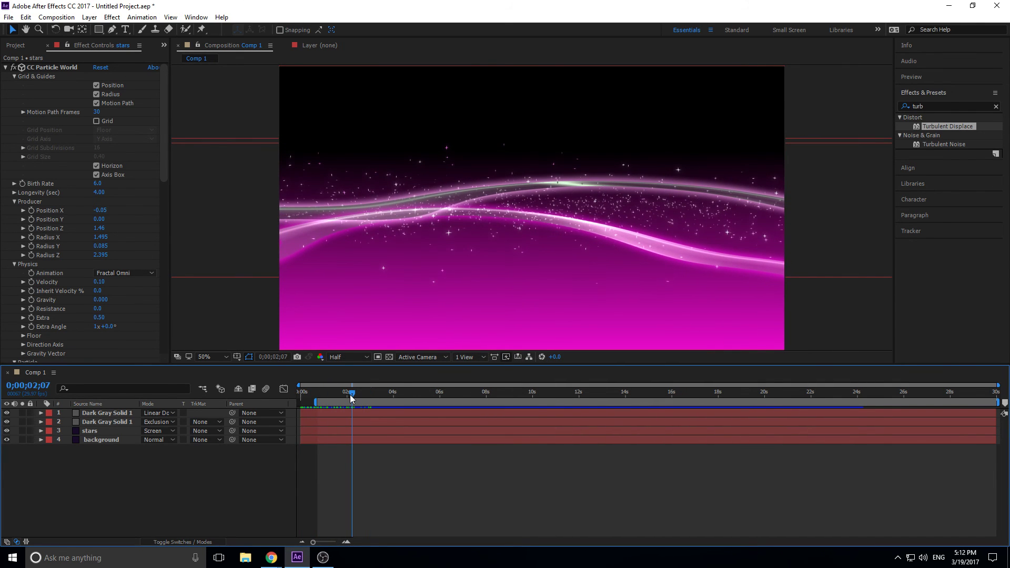
key(space)
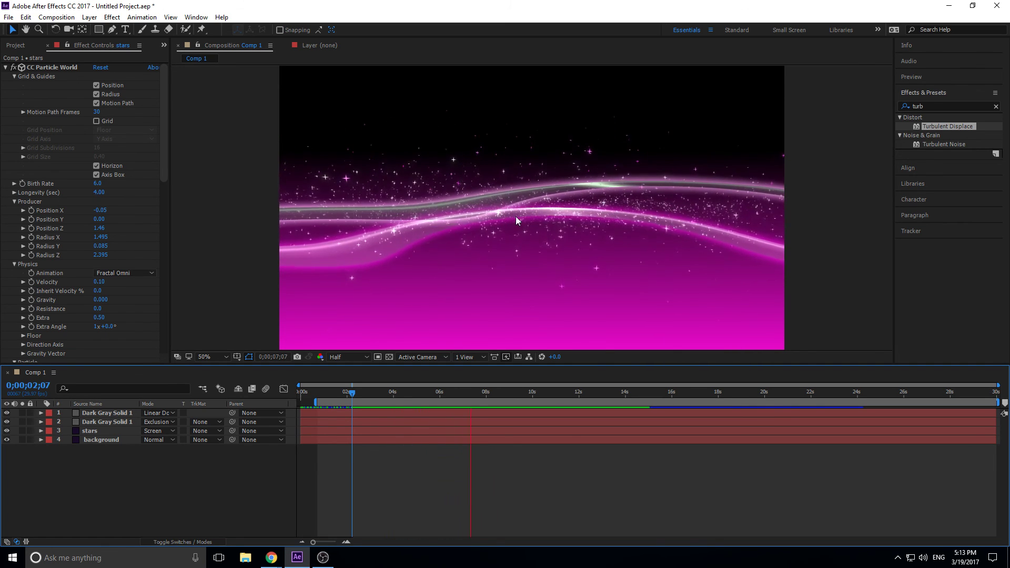
key(space)
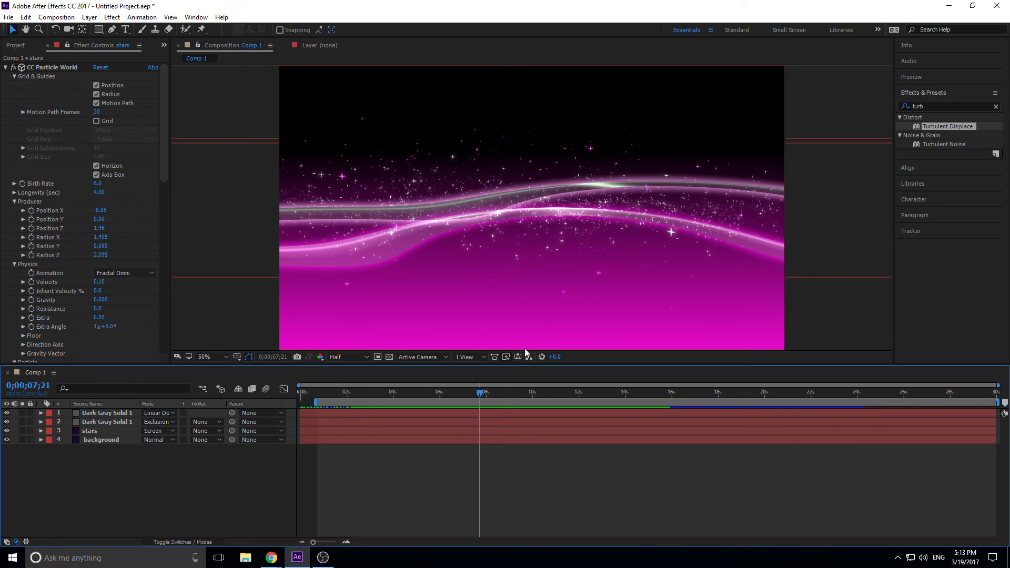
Create a new composition, Comp 3, with the default 1920×1080 settings
click(13, 19)
click(62, 27)
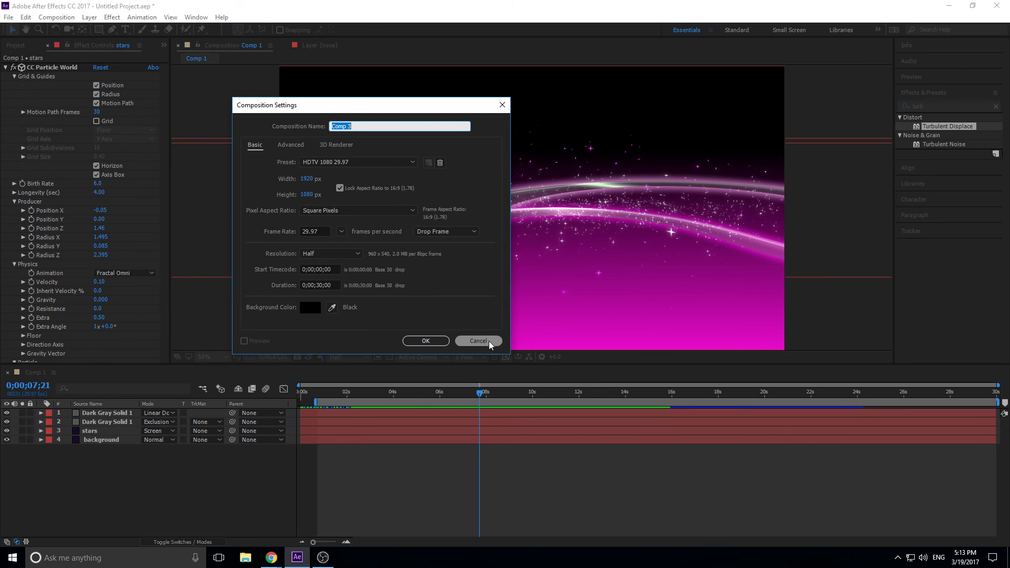
click(436, 344)
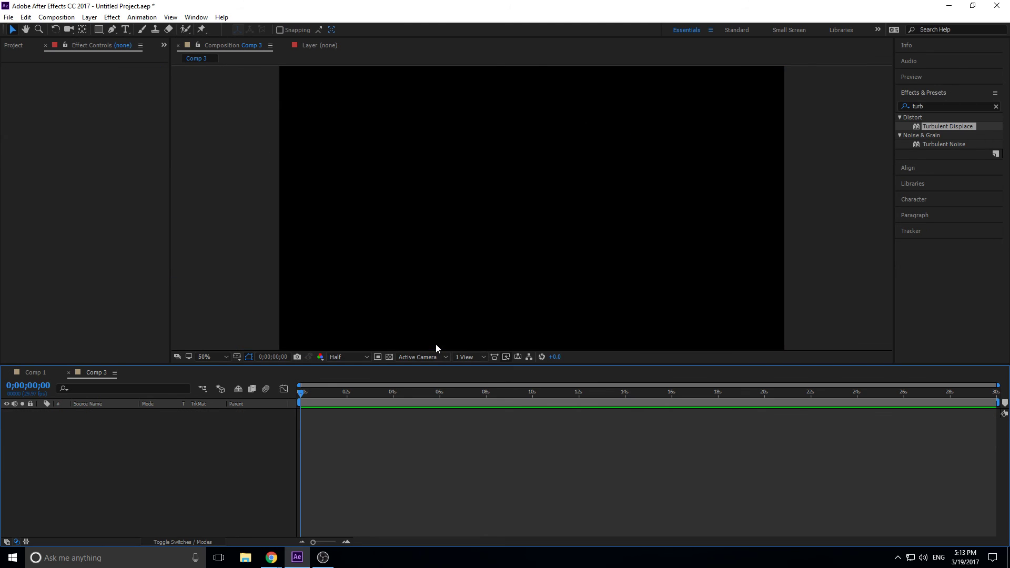
Add a full-frame dark gray solid and search Effects & Presets for 'ramp'
click(83, 19)
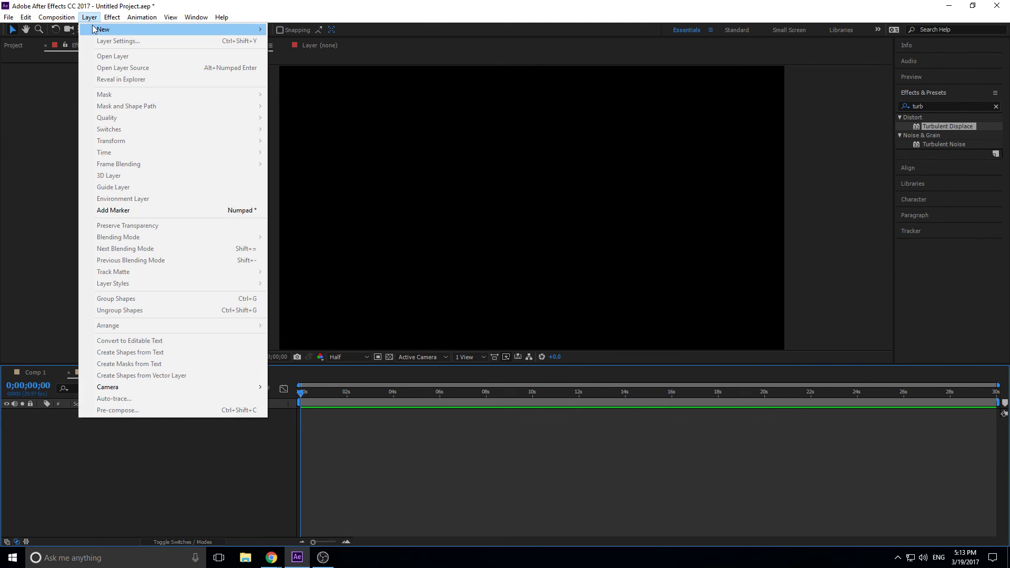
mouse_move(106, 30)
click(340, 42)
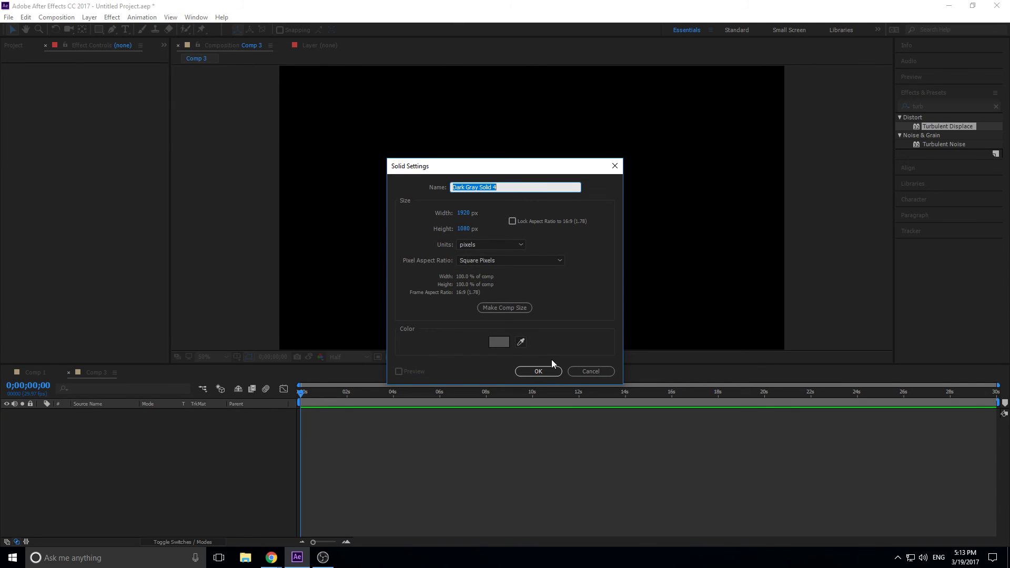
click(542, 371)
click(943, 104)
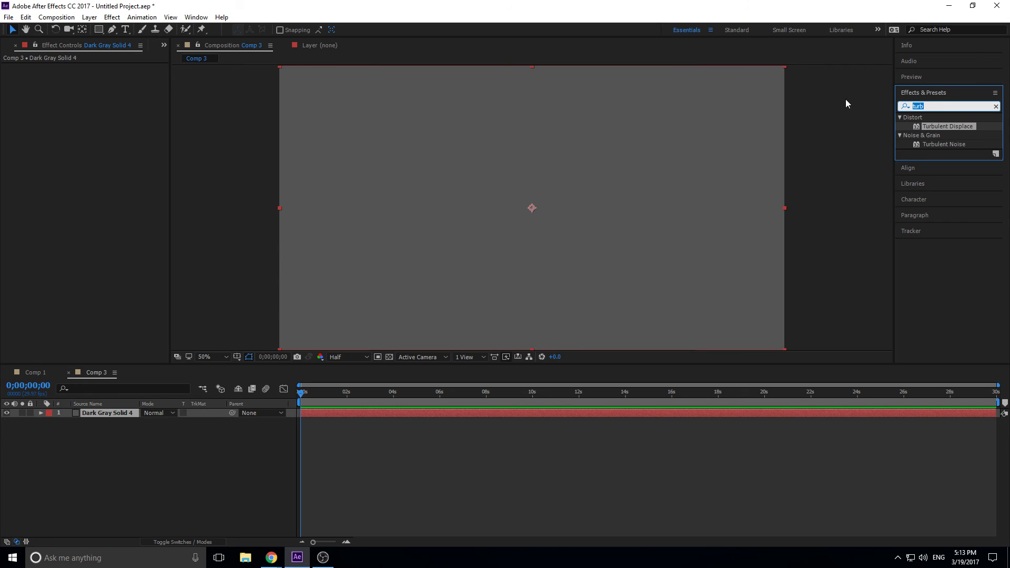
text(ramp)
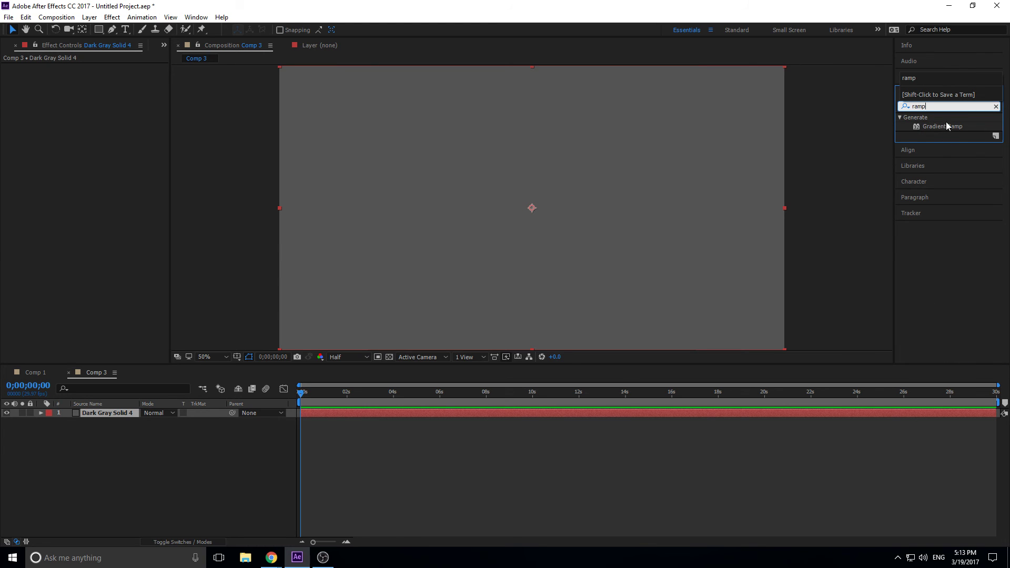
Apply Gradient Ramp to Dark Gray Solid 4 with cyan 00F6FF end colour and start at 960, 445
drag(948, 126, 98, 412)
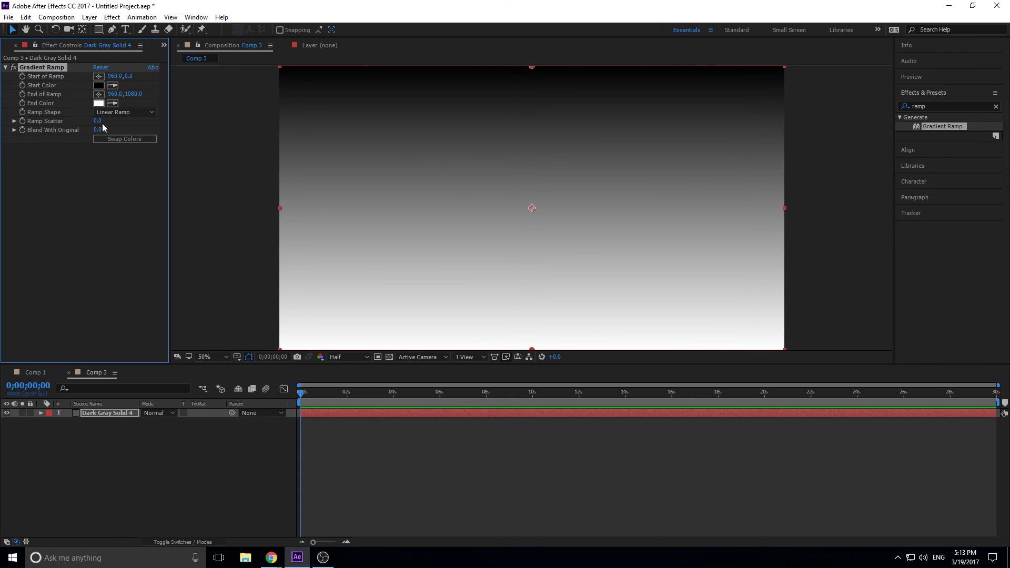
click(98, 104)
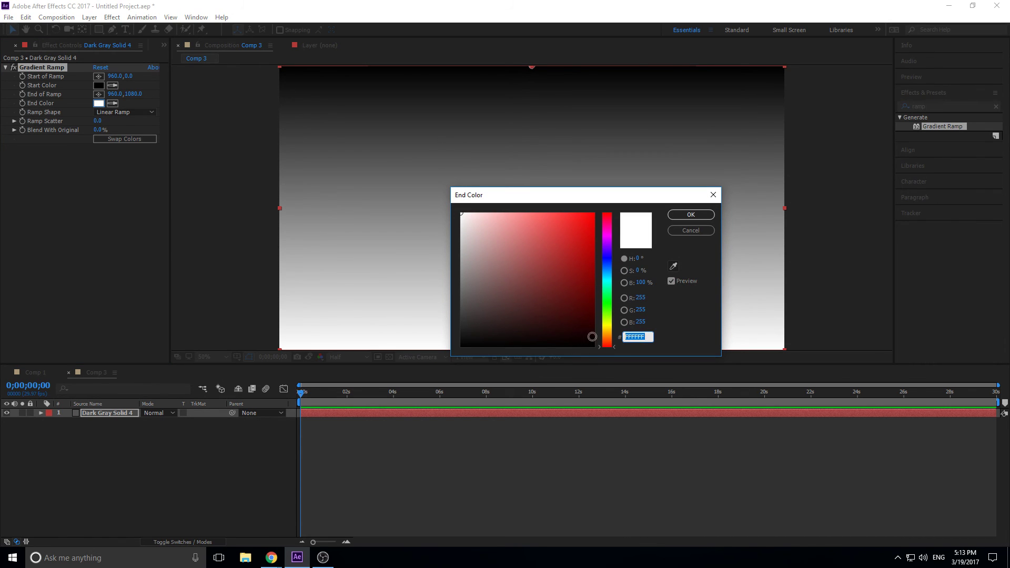
drag(608, 337, 612, 282)
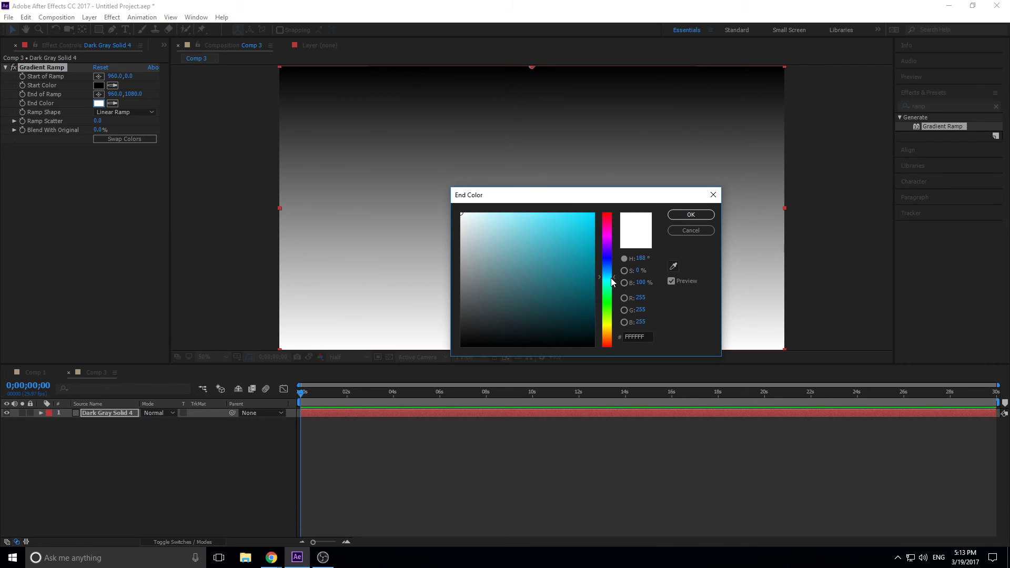
click(594, 213)
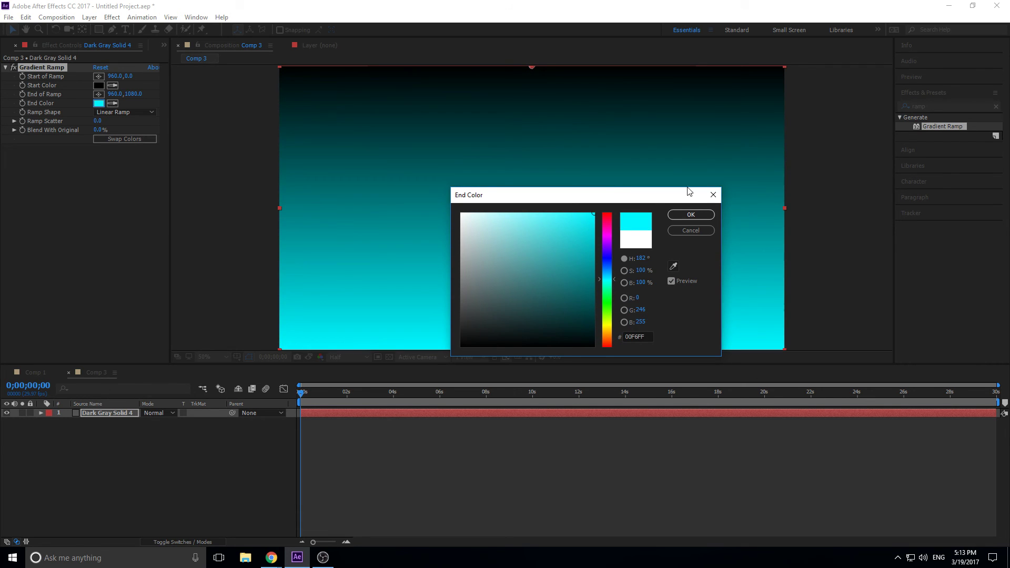
click(691, 215)
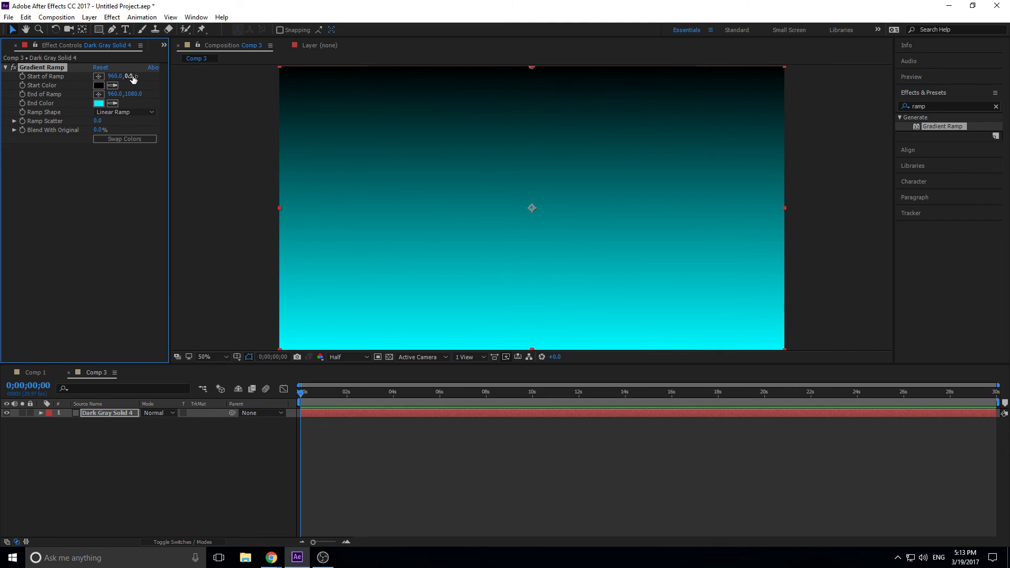
drag(128, 77, 390, 79)
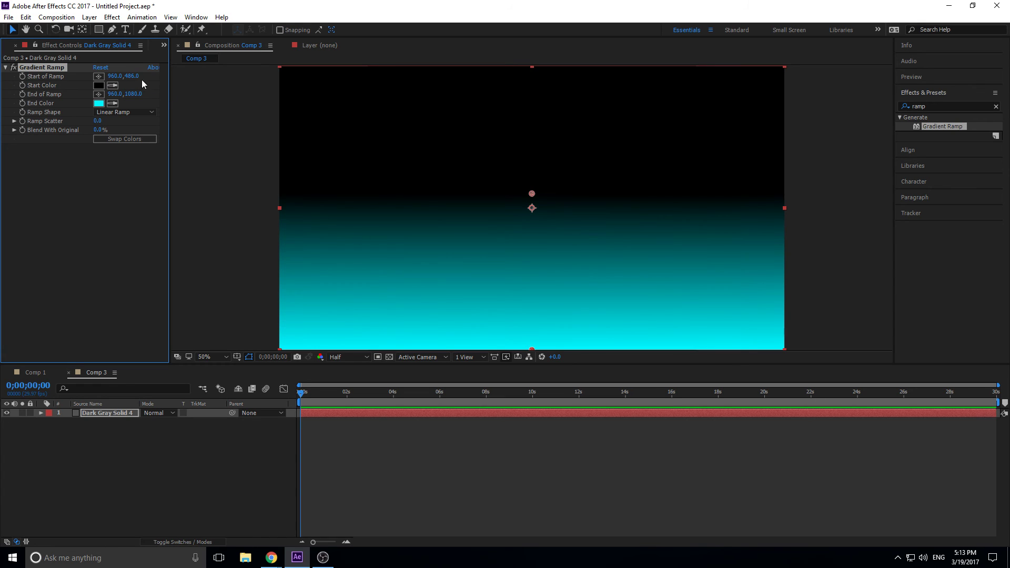
drag(134, 77, 112, 77)
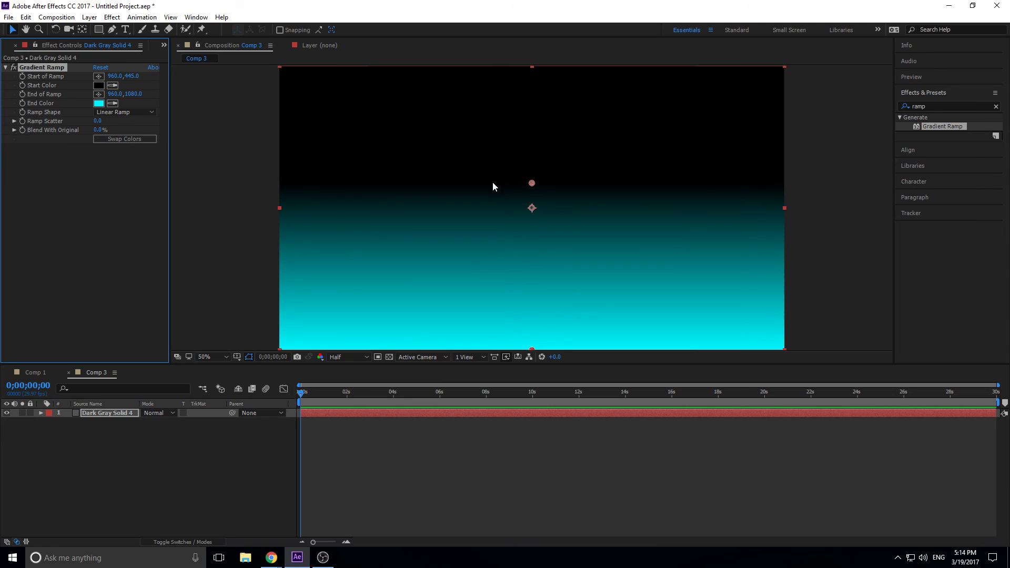
Rename the gradient solid layer to 'Background'
click(124, 413)
right_click(118, 414)
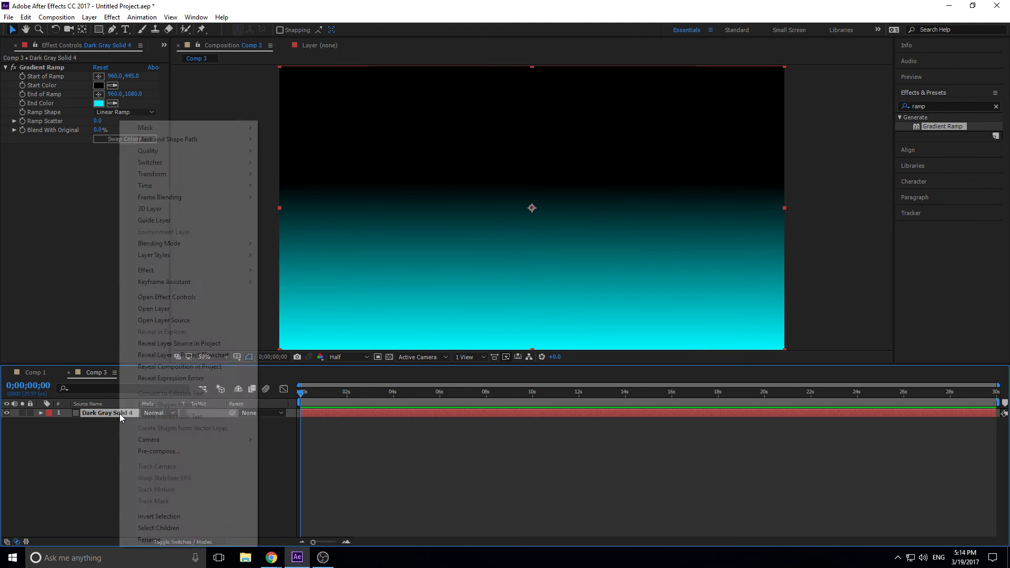
click(157, 537)
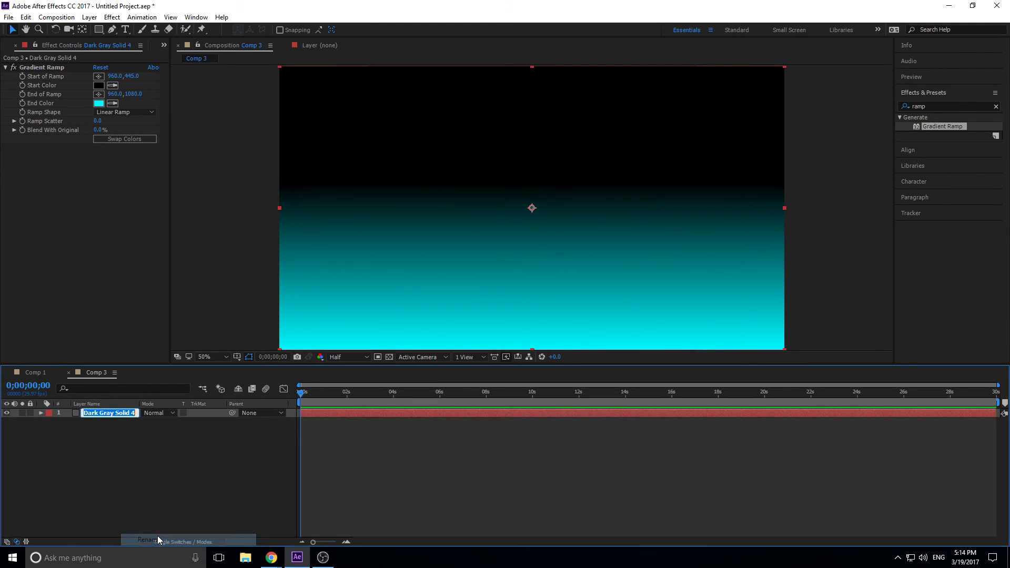
text(Background)
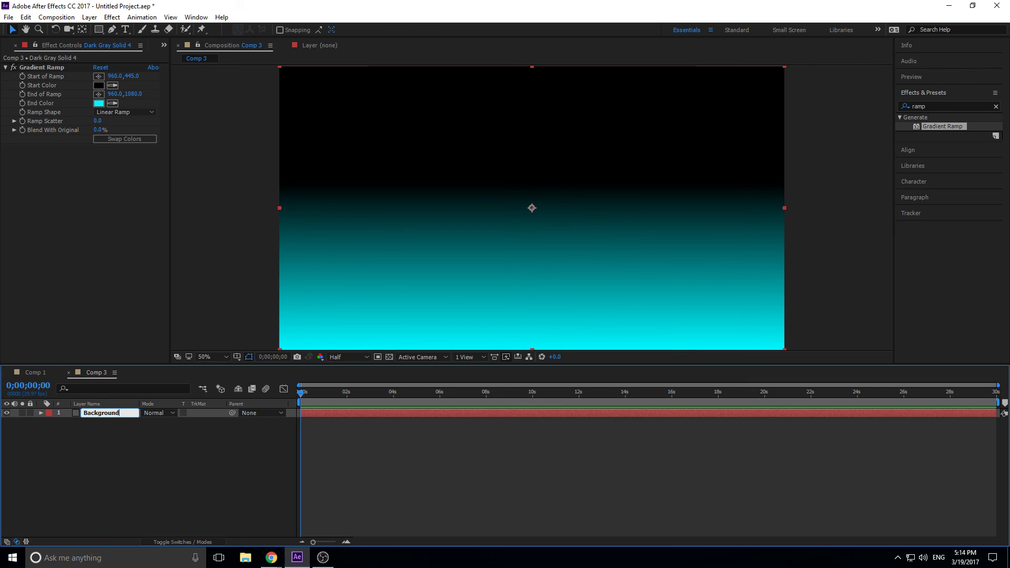
click(429, 431)
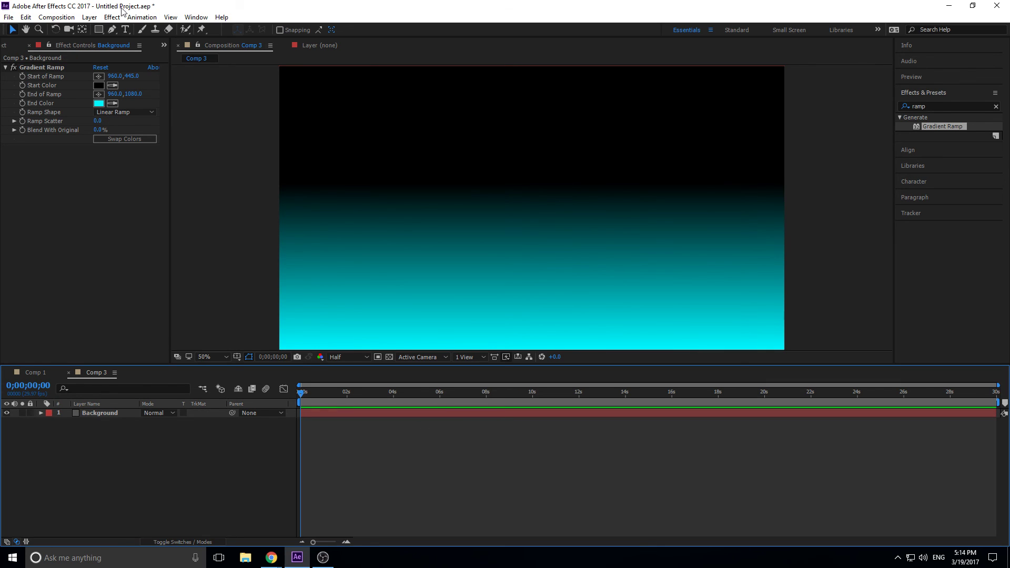
Add another dark gray solid and search the effects for 'cc partic'
click(89, 16)
mouse_move(115, 30)
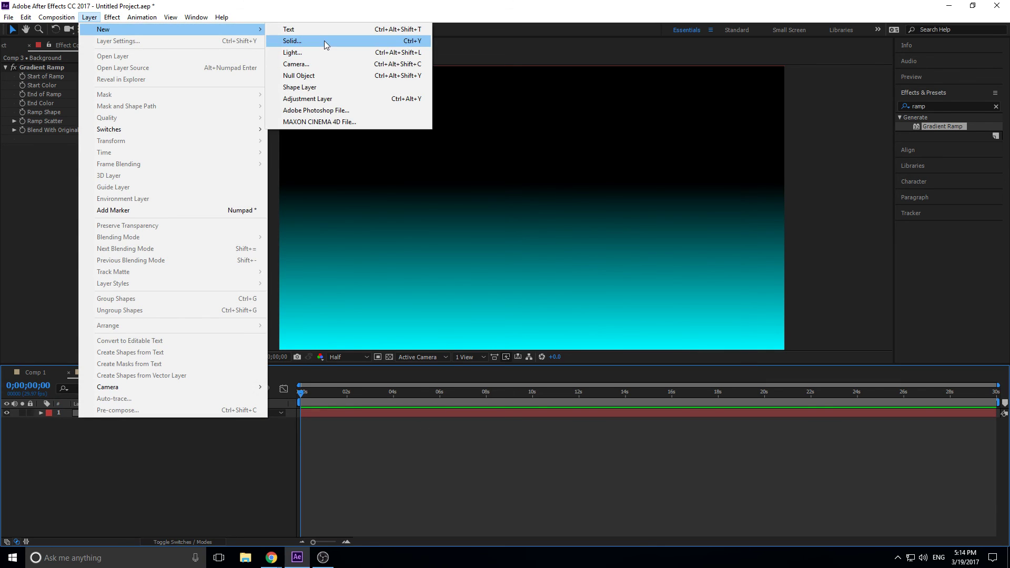
click(325, 41)
click(527, 371)
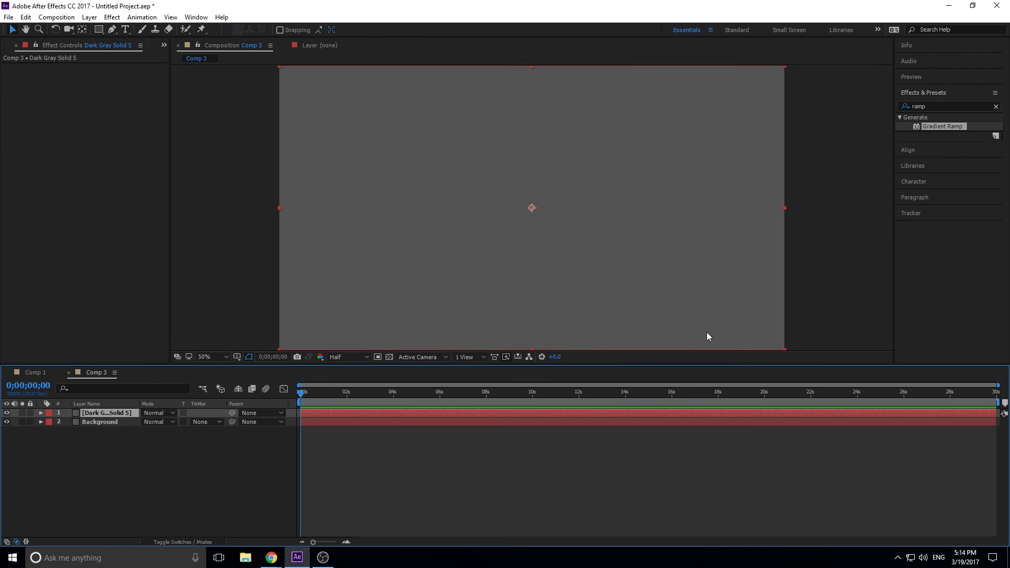
click(942, 107)
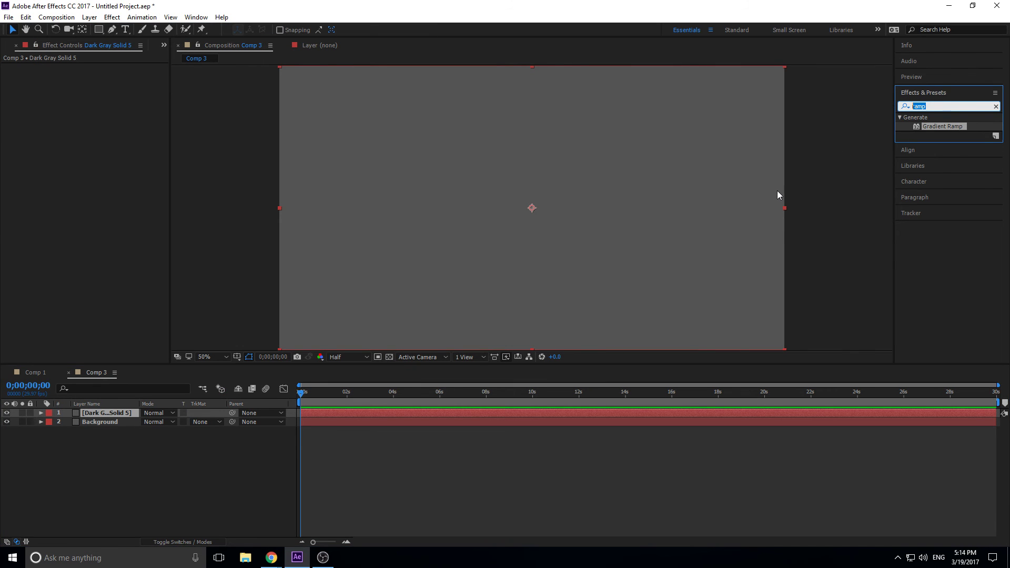
text(cc partic)
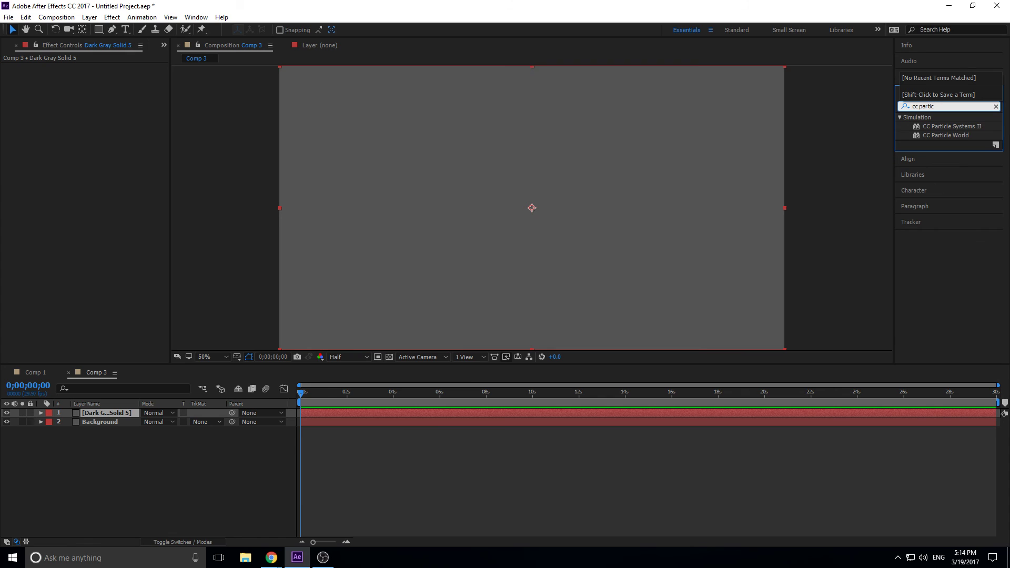
Apply CC Particle World to Dark Gray Solid 5 and set its blending mode to Screen
drag(965, 136, 649, 181)
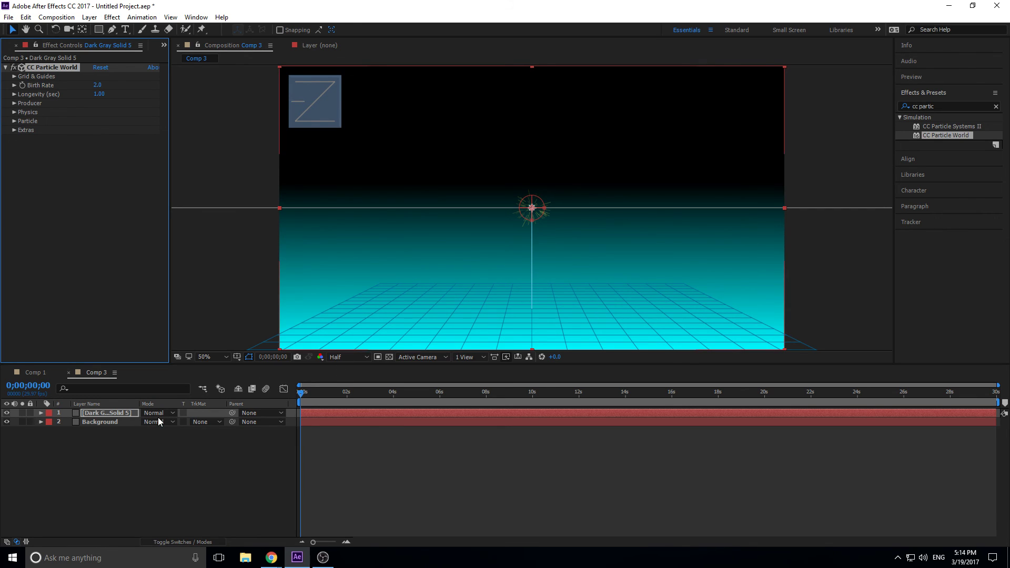
click(174, 542)
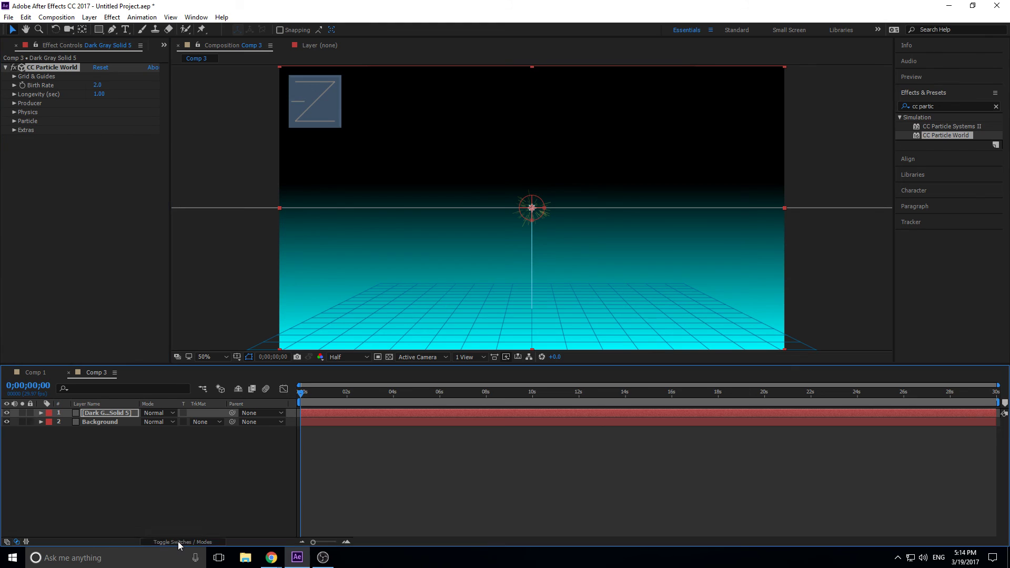
click(174, 543)
click(165, 417)
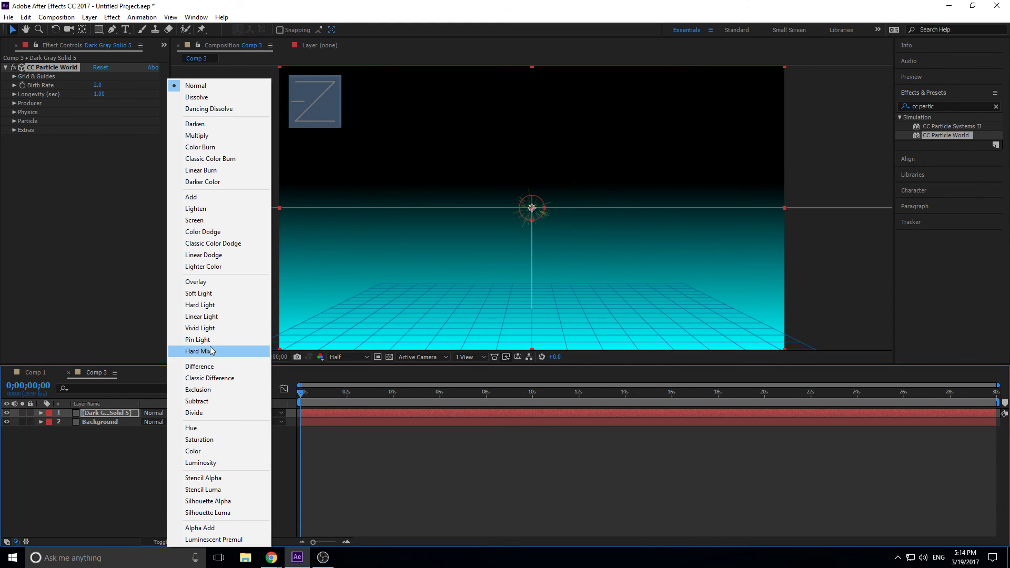
click(203, 222)
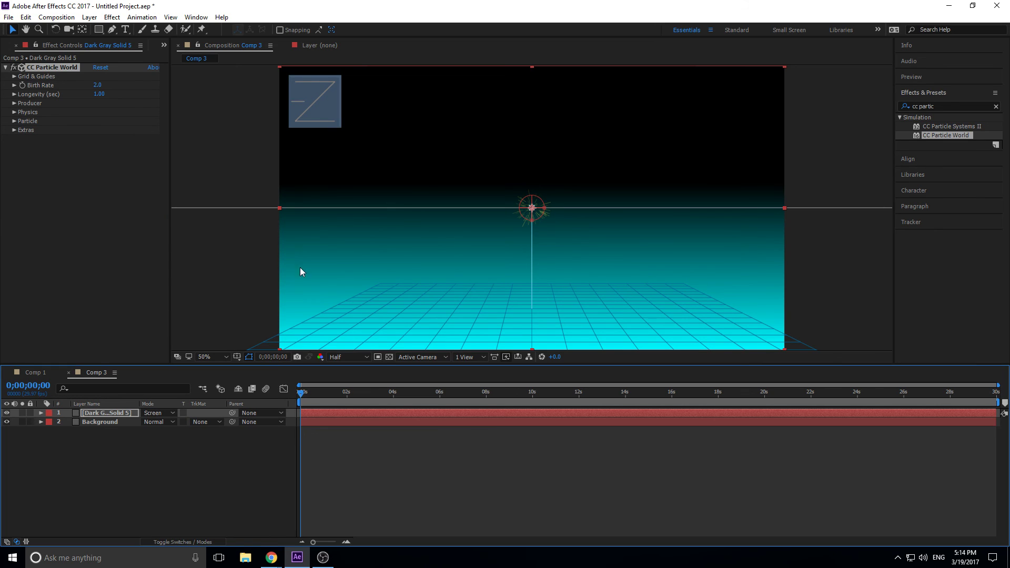
Uncheck Grid and Axis Box in CC Particle World's Grid & Guides group
click(20, 79)
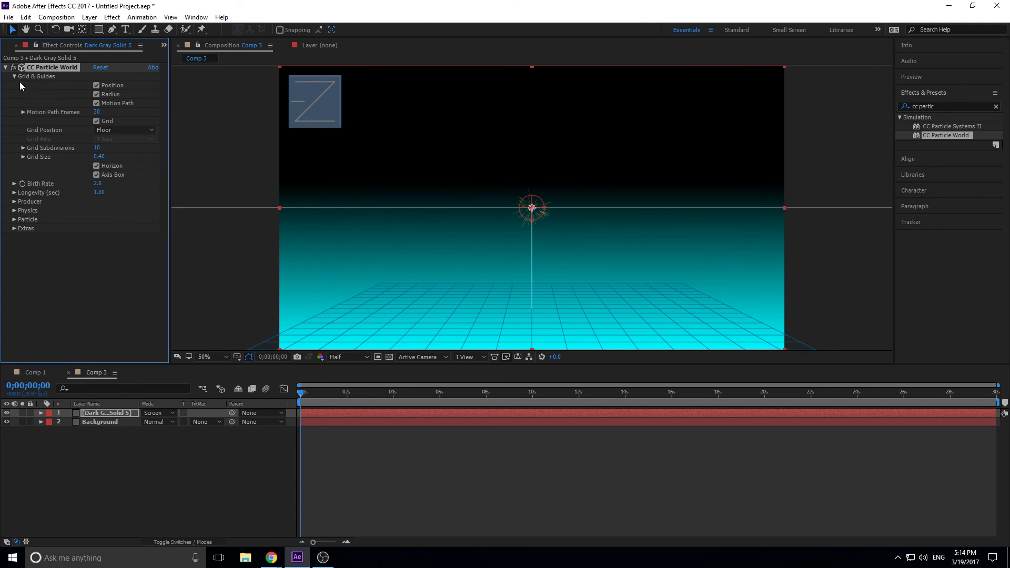
click(96, 122)
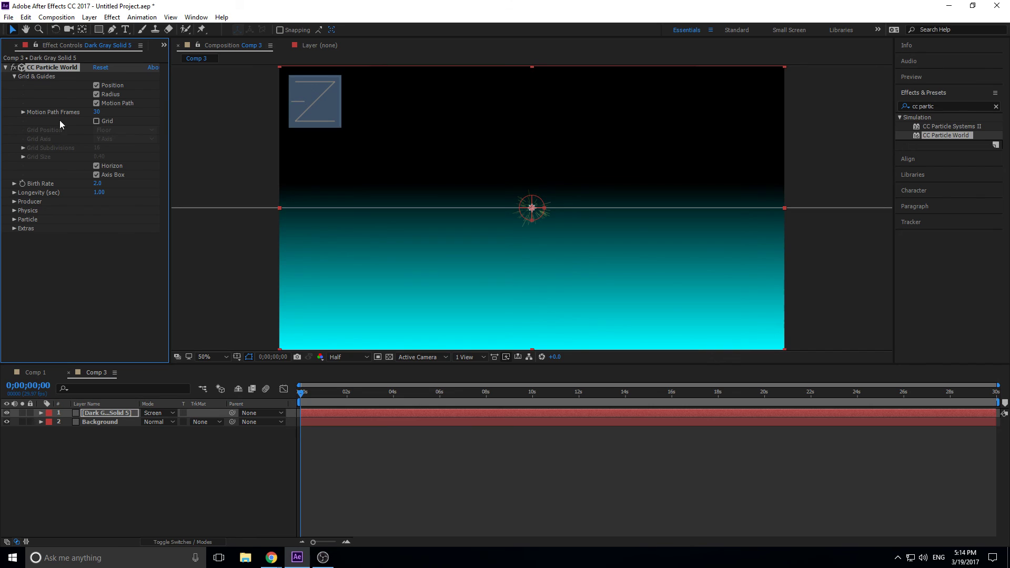
click(97, 175)
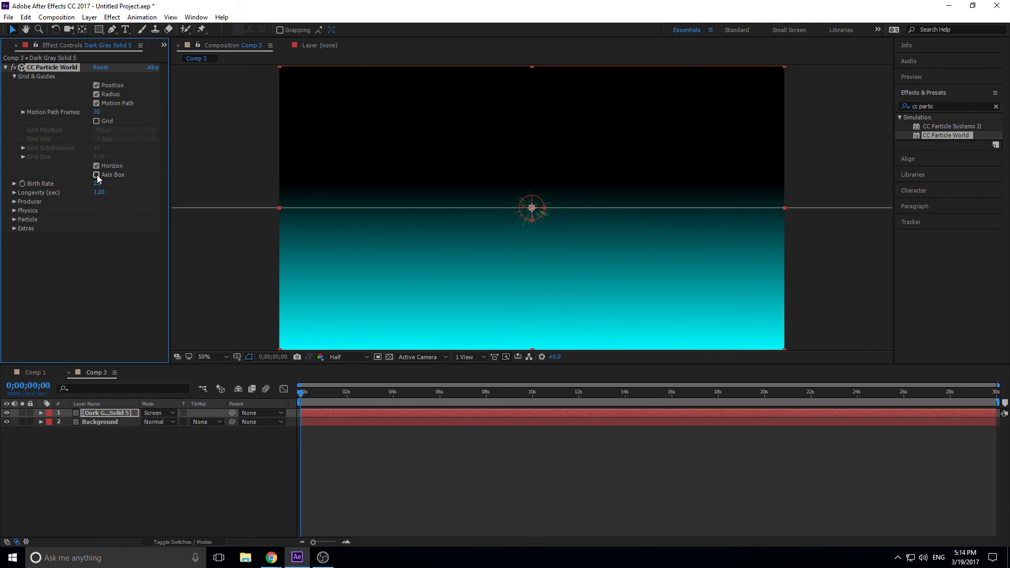
click(97, 175)
click(96, 175)
click(14, 77)
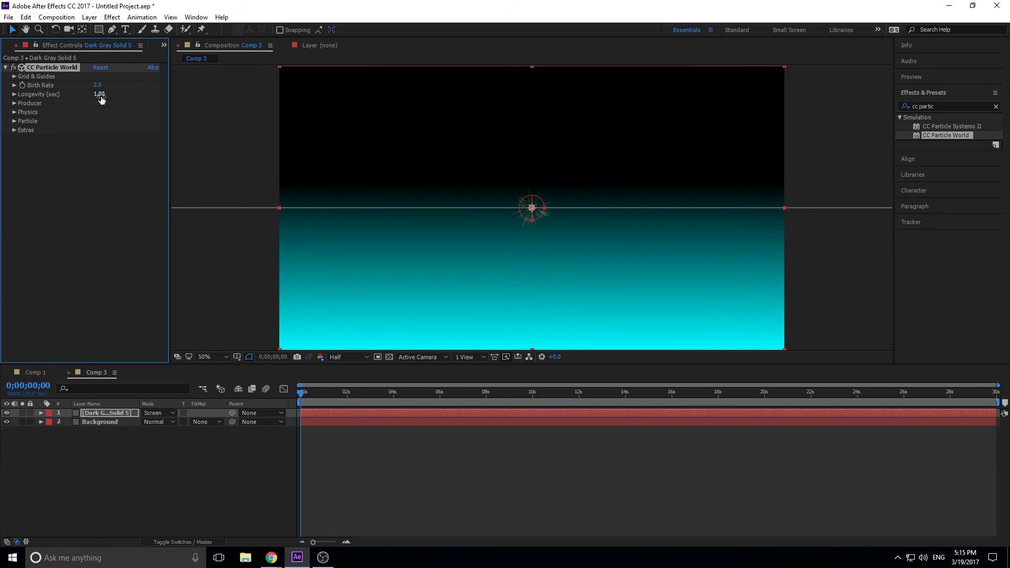
Raise Birth Rate to about 7.1 and widen the producer Radius X and Z
drag(98, 88, 126, 86)
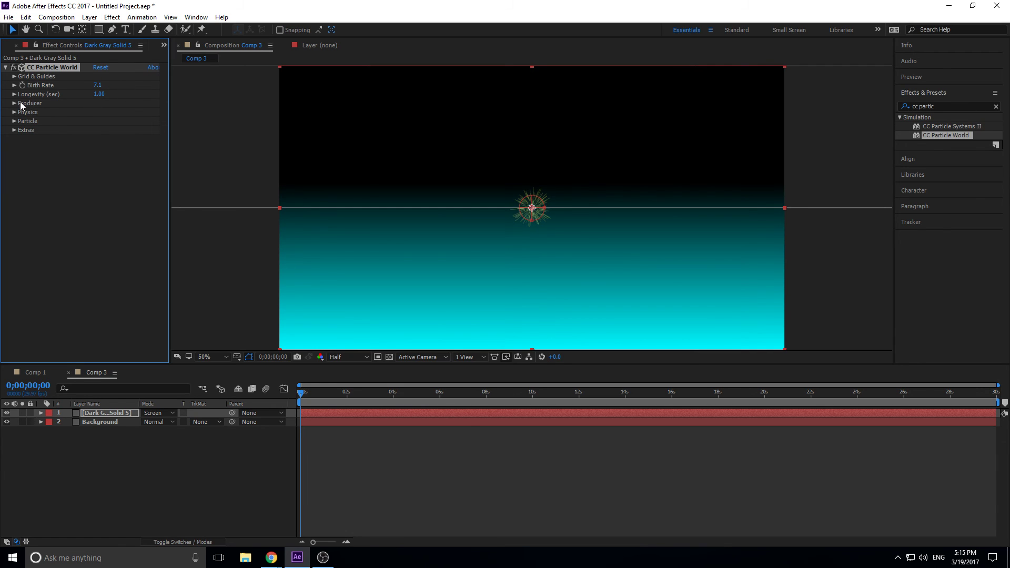
click(15, 103)
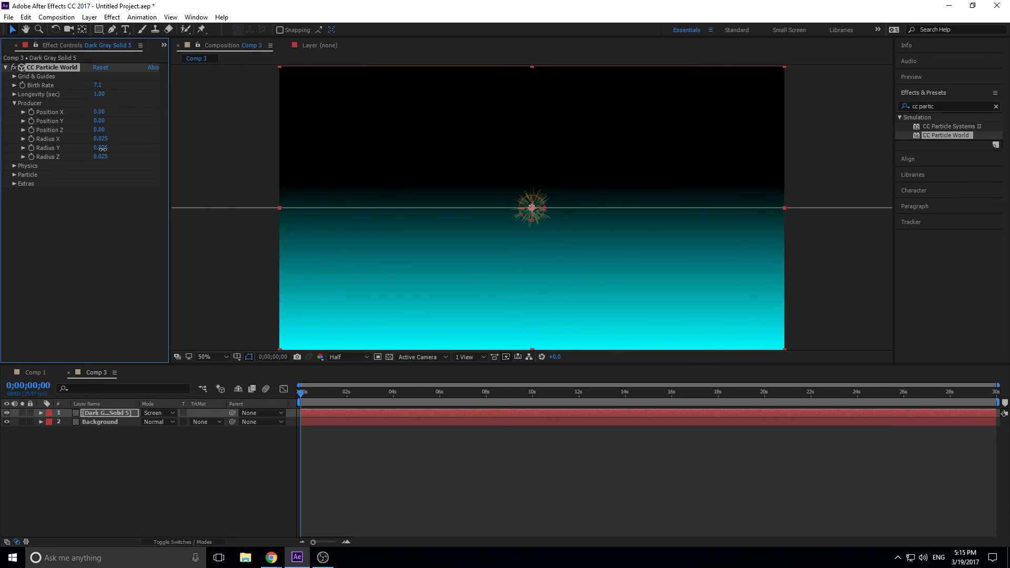
drag(100, 139, 174, 136)
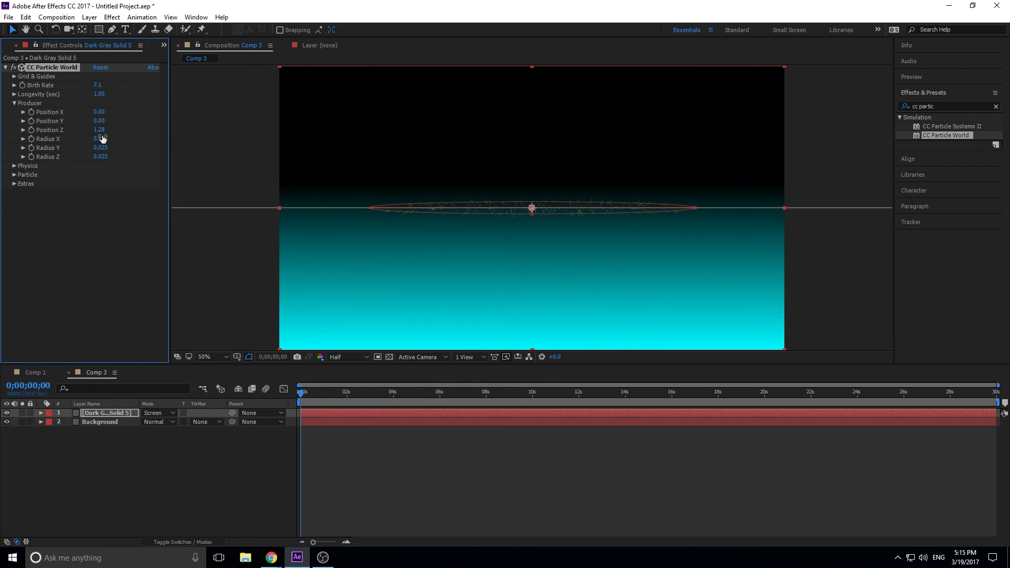
drag(101, 139, 115, 156)
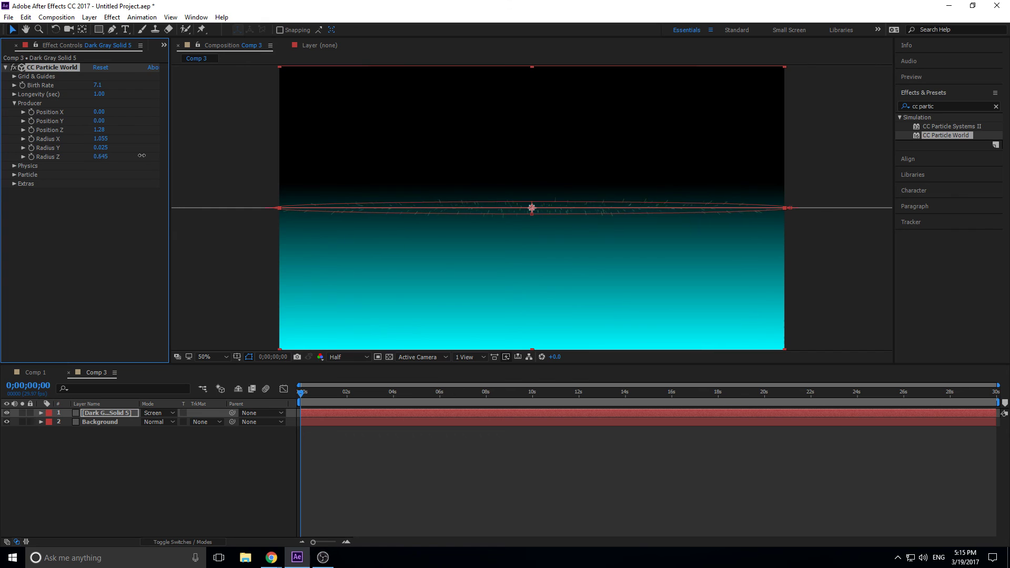
Set the Particle Type to Star
click(15, 175)
click(140, 186)
click(135, 206)
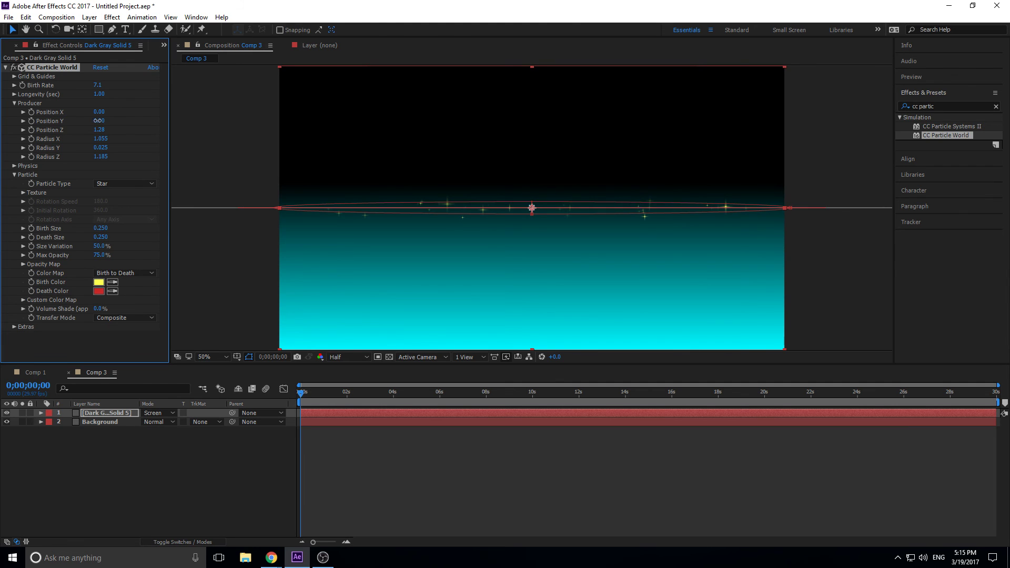
Increase the producer Radius Y to 0.105 and scrub forward to see emitted stars
drag(99, 121, 103, 122)
key(ctrl+z)
drag(105, 148, 109, 147)
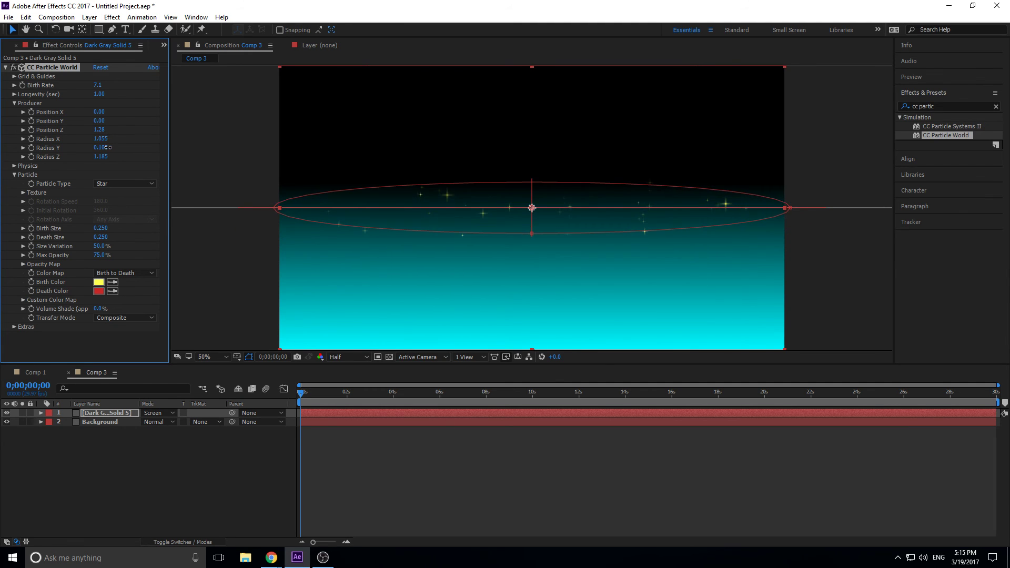
mouse_move(301, 394)
mouse_down()
mouse_move(313, 396)
mouse_move(295, 401)
mouse_up()
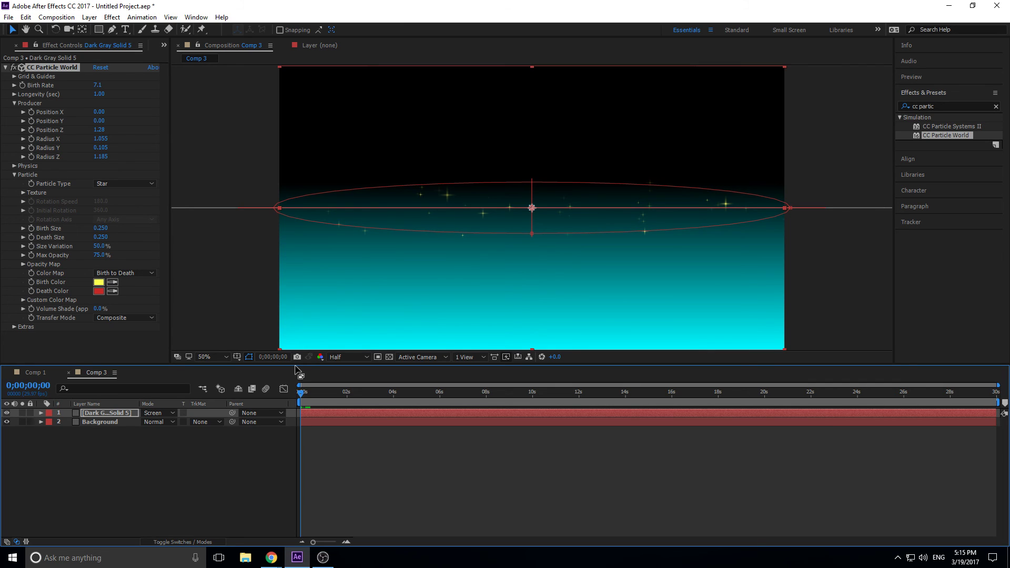
Set Physics Gravity to 0, Velocity to 0.10 and Animation to Fractal Omni
click(14, 167)
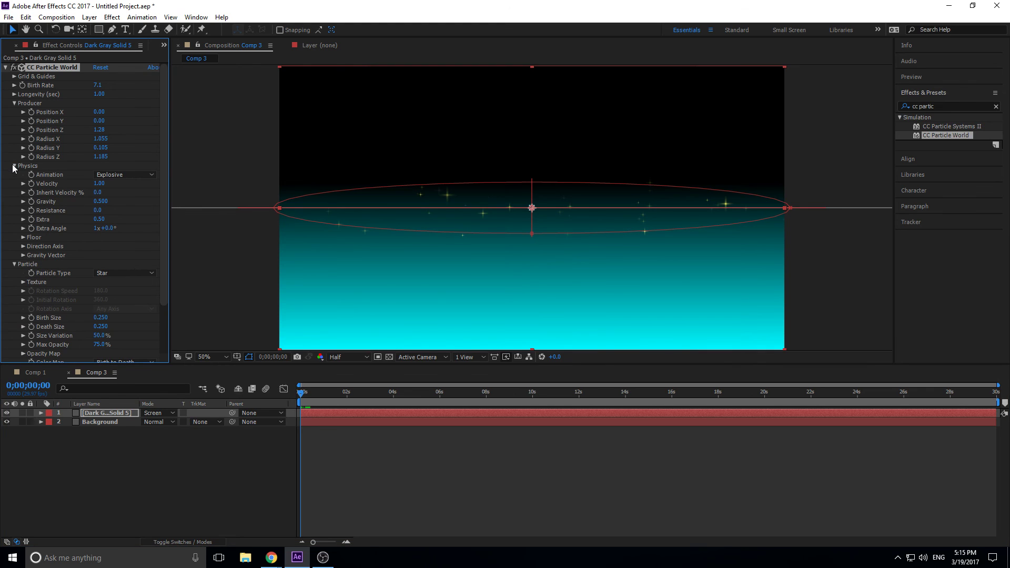
click(105, 201)
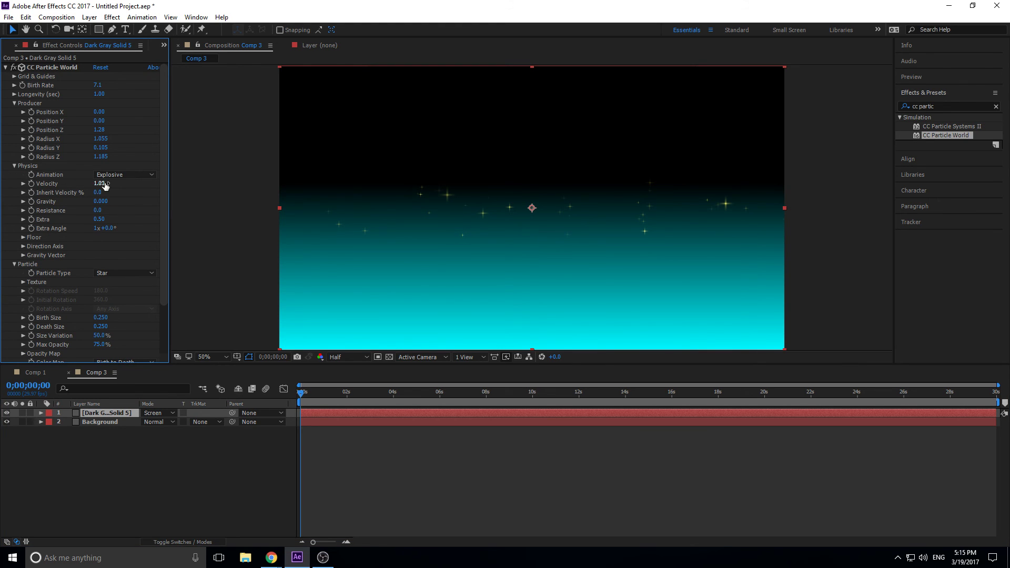
click(105, 184)
text(.1)
click(138, 175)
click(147, 138)
click(134, 175)
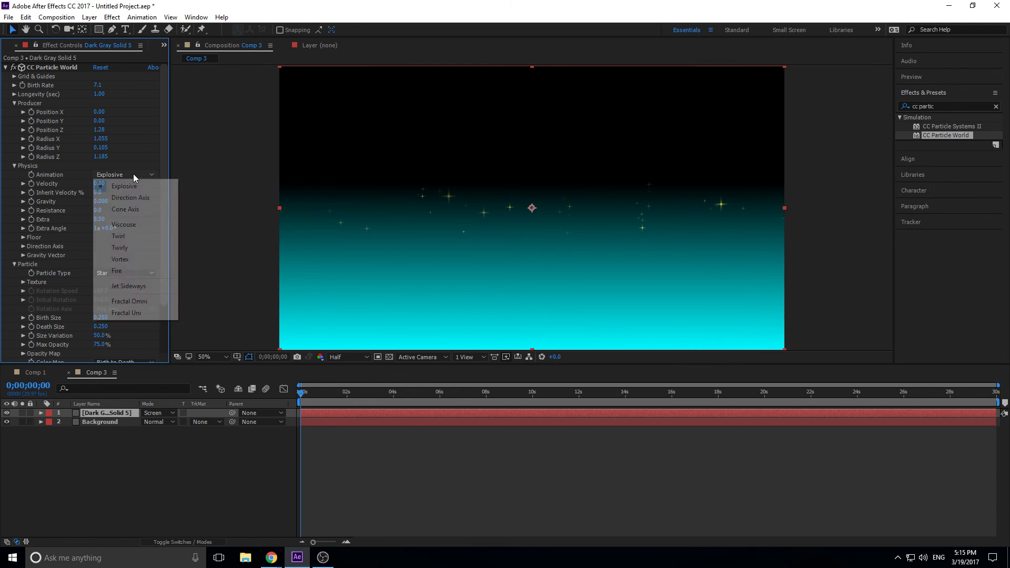
click(150, 303)
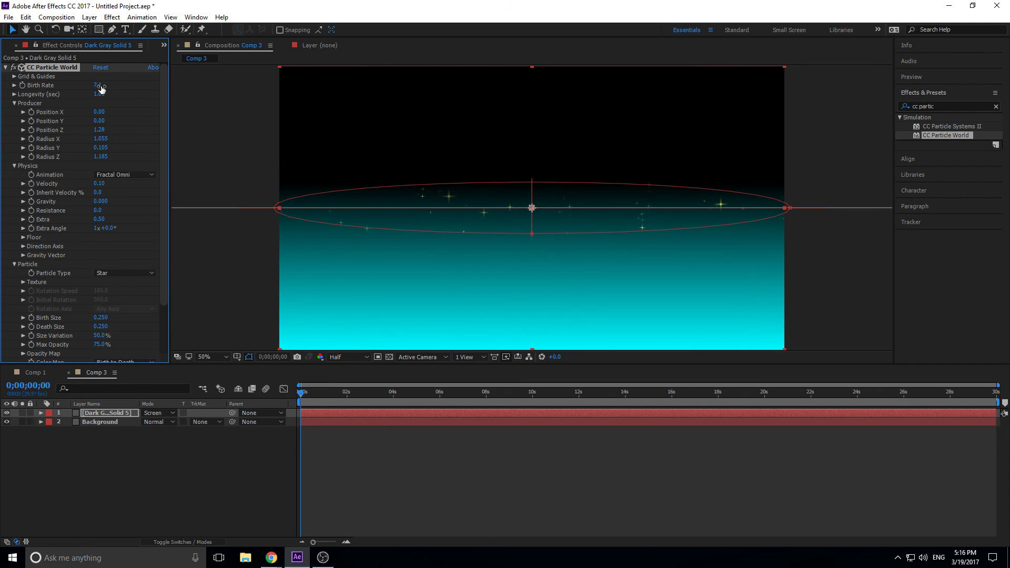
Settle Birth Rate at 7.0 and preview the star band from the start
drag(102, 89, 424, 98)
drag(307, 398, 316, 399)
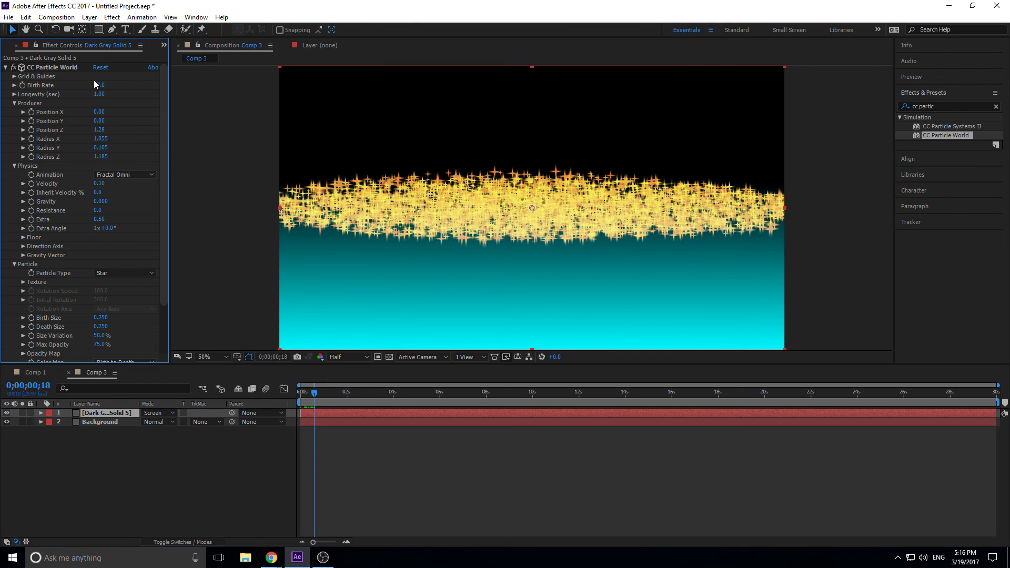
drag(97, 85, 45, 94)
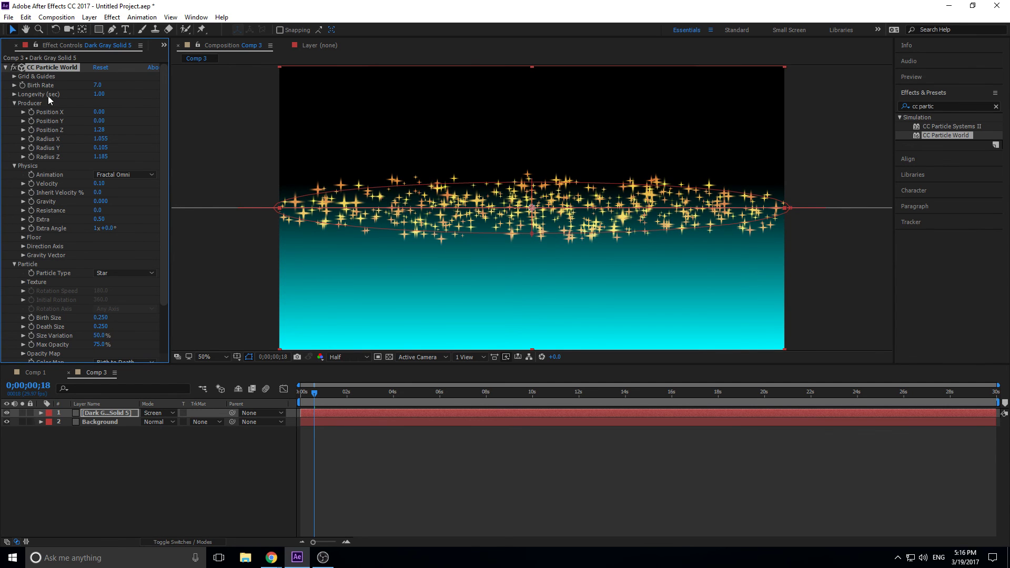
click(299, 399)
key(space)
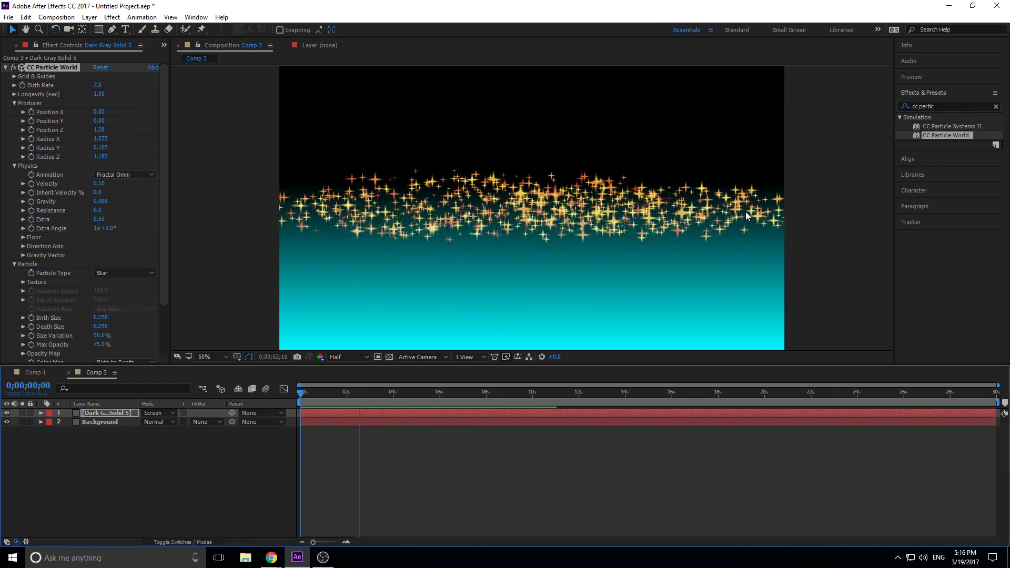
key(space)
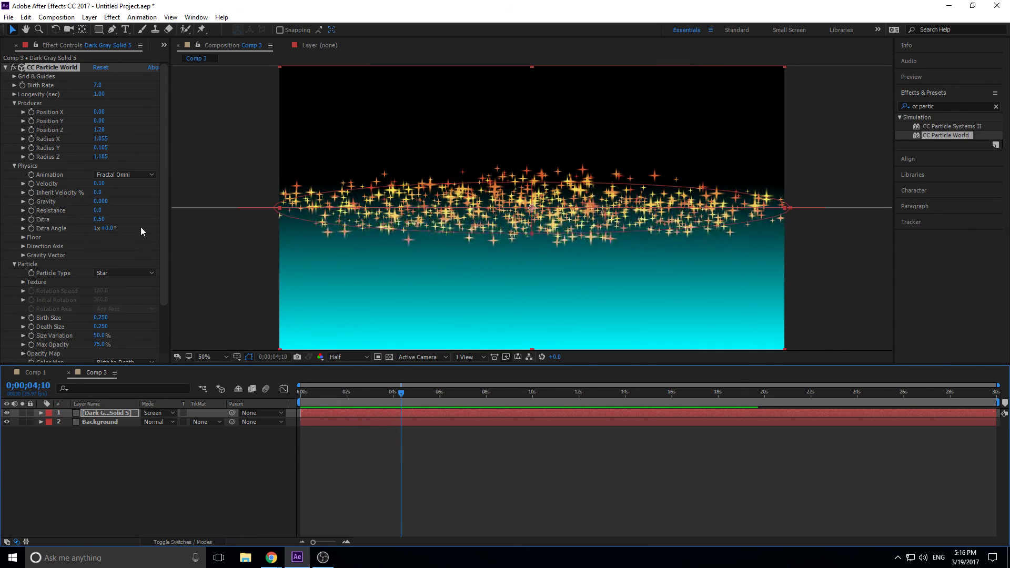
scroll(141, 228, down, 2)
scroll(142, 234, down, 3)
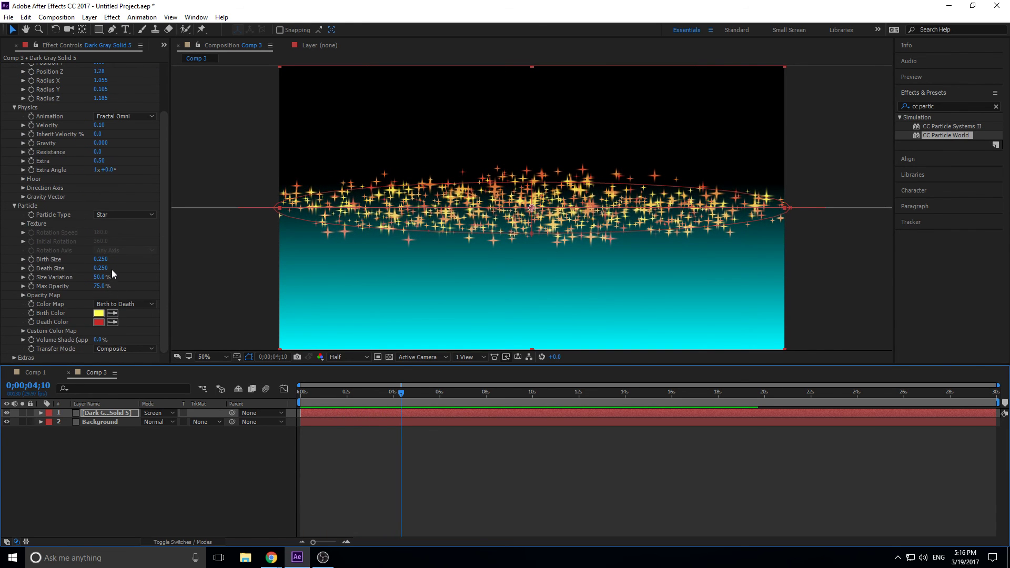
Shrink the stars to Birth Size 0.030 and Death Size 0.020, scrubbing to check them
click(102, 258)
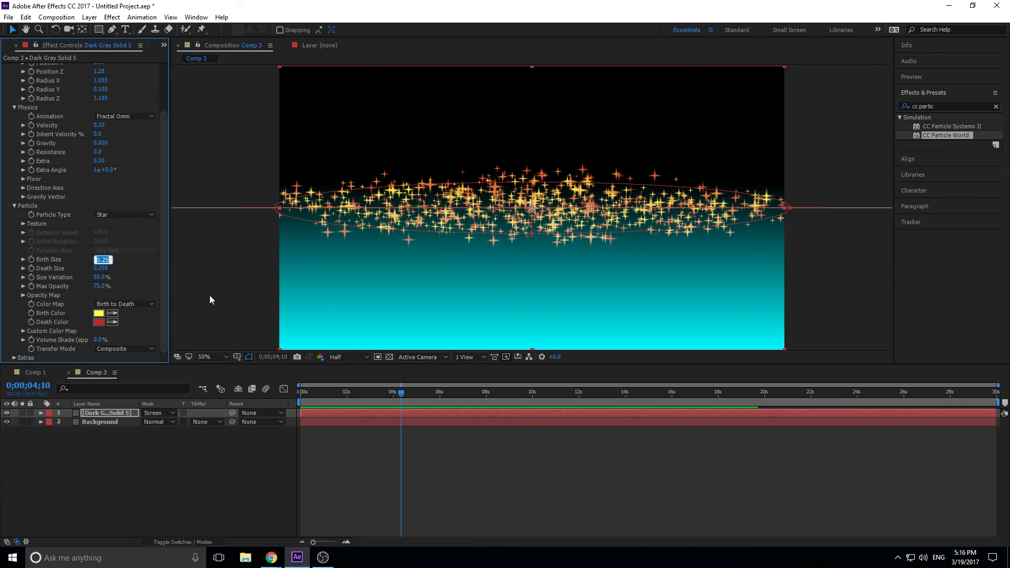
text(.02)
click(104, 269)
text(.)
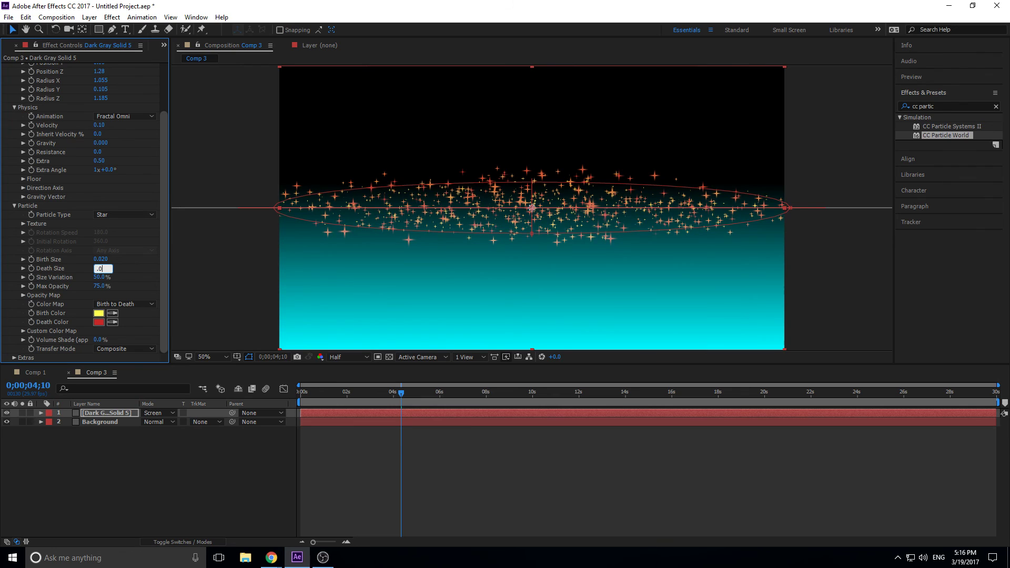
text(02)
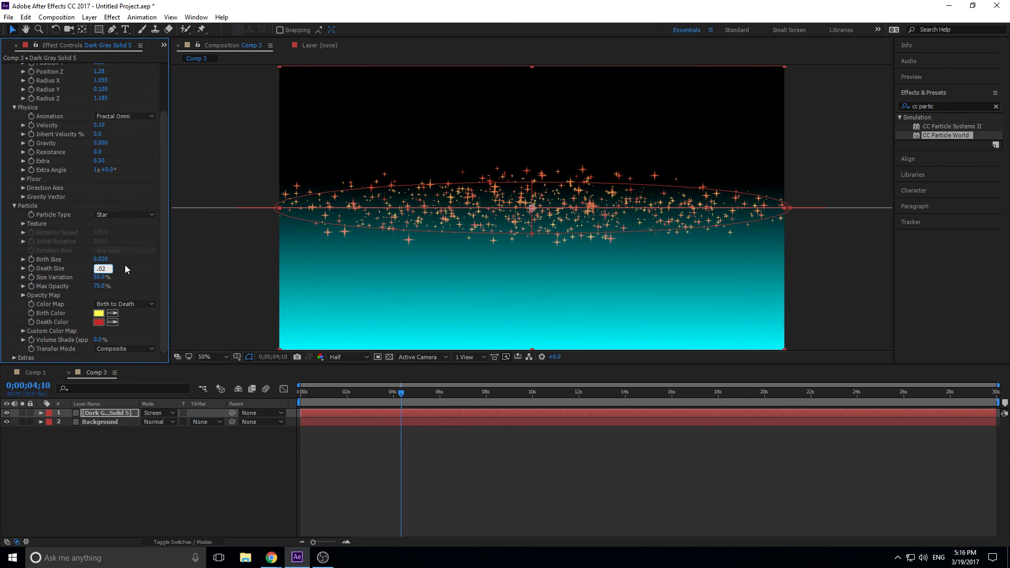
key(Return)
click(101, 259)
text(.03)
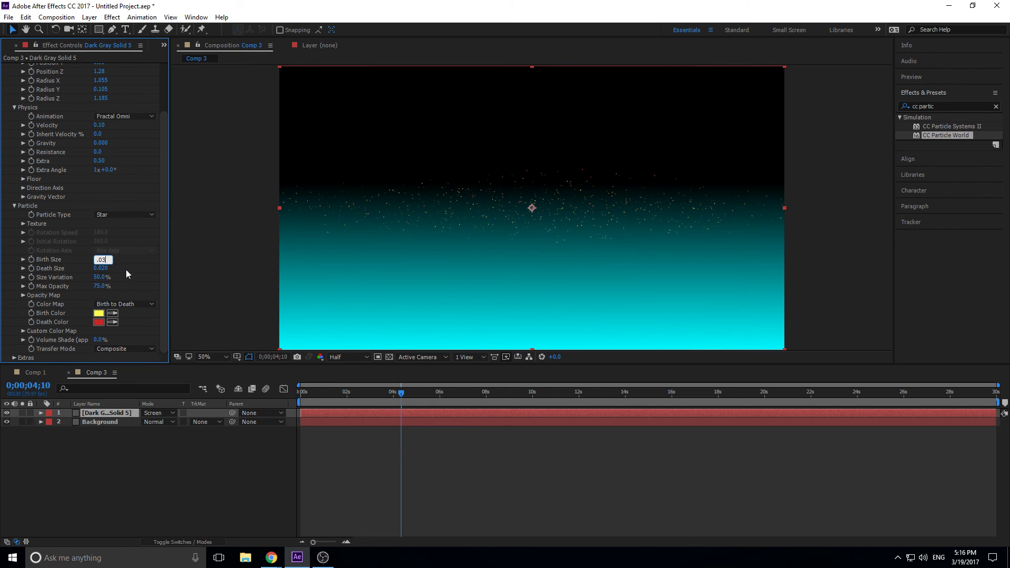
key(Return)
mouse_move(403, 394)
mouse_down()
mouse_move(435, 394)
mouse_move(354, 394)
mouse_move(408, 394)
mouse_up()
Deepen the emitter to Radius Z 2.335 and return to the composition start
scroll(140, 195, up, 3)
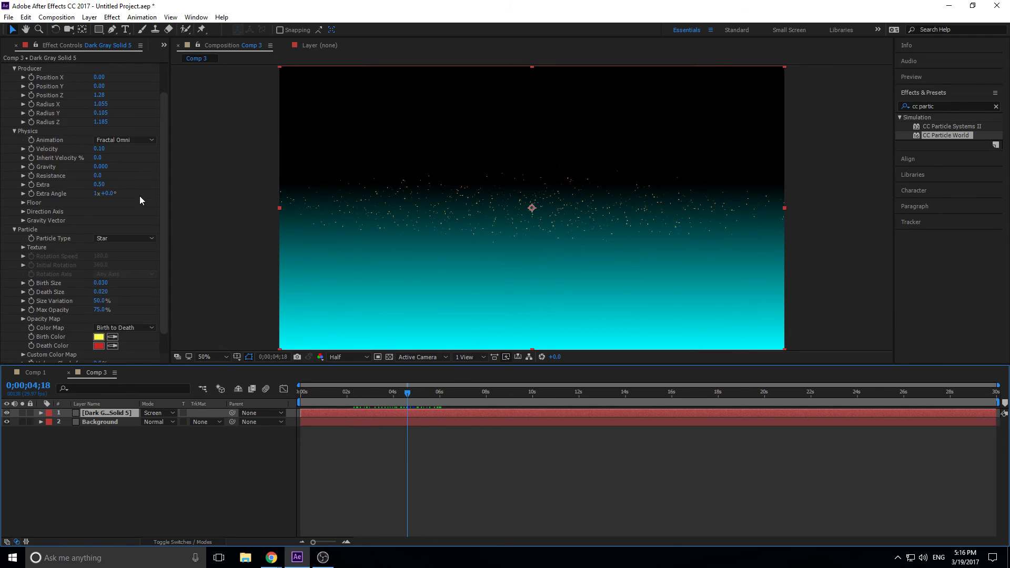
drag(108, 160, 165, 157)
drag(410, 394, 300, 404)
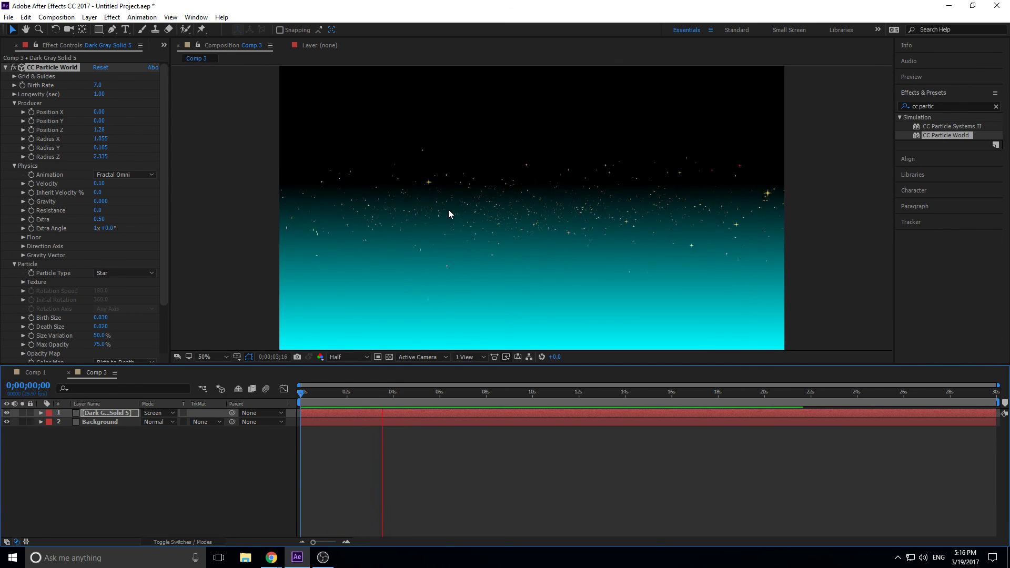
key(space)
scroll(106, 314, down, 3)
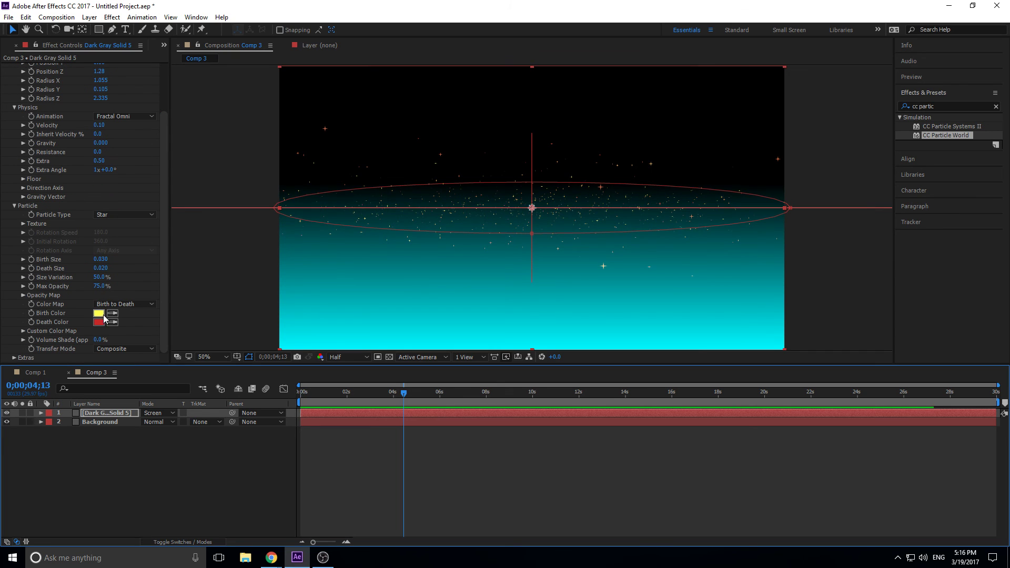
Set Birth Color to white FFFFFF and sample the background cyan 00E8F1 as Death Color
click(97, 315)
drag(497, 254, 437, 209)
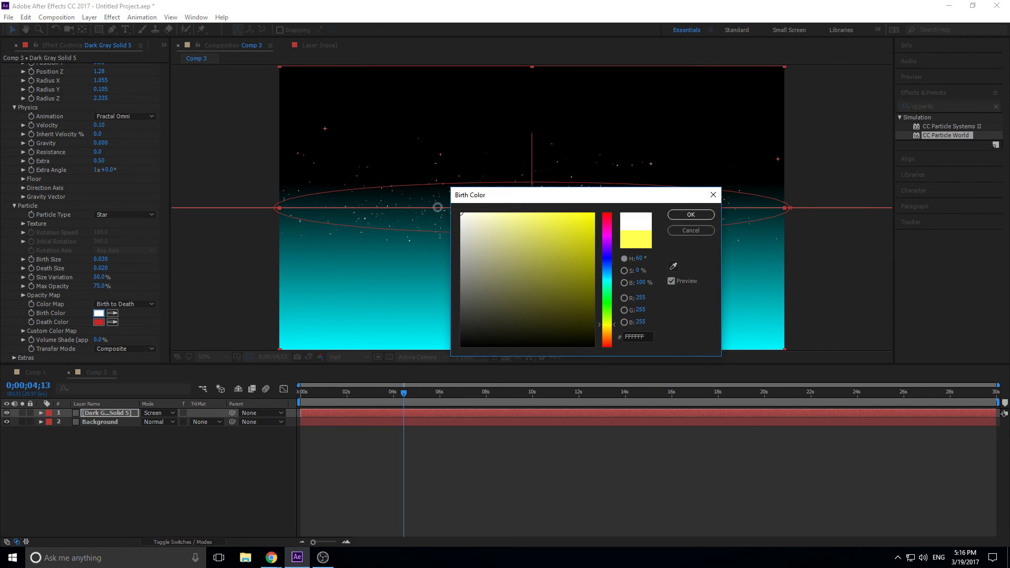
click(691, 214)
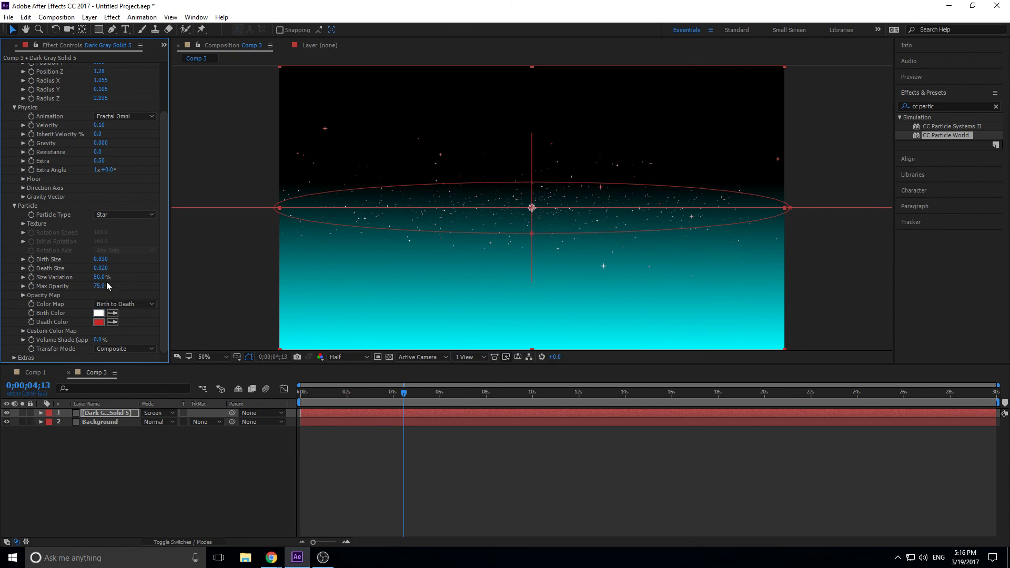
click(98, 323)
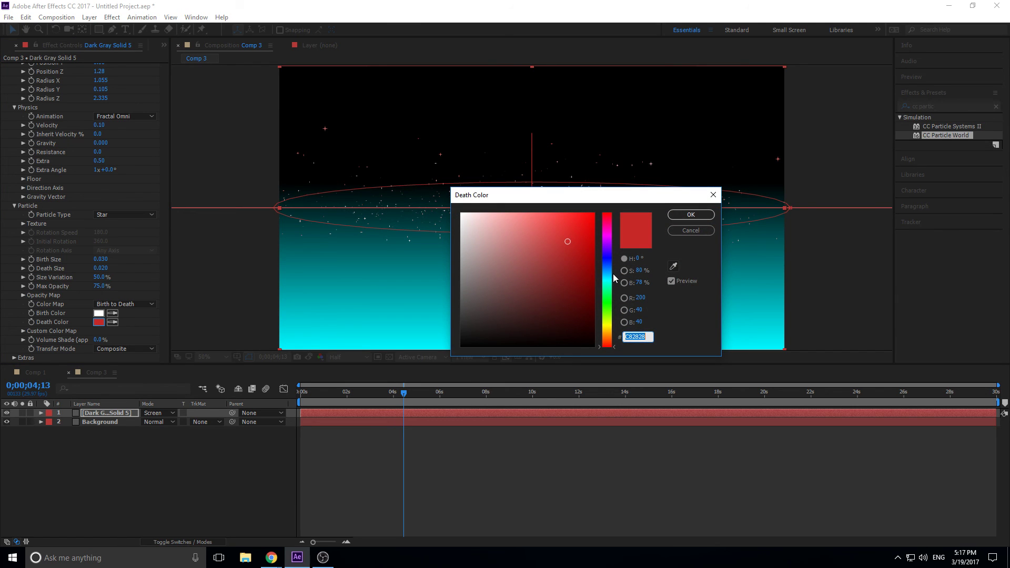
click(674, 267)
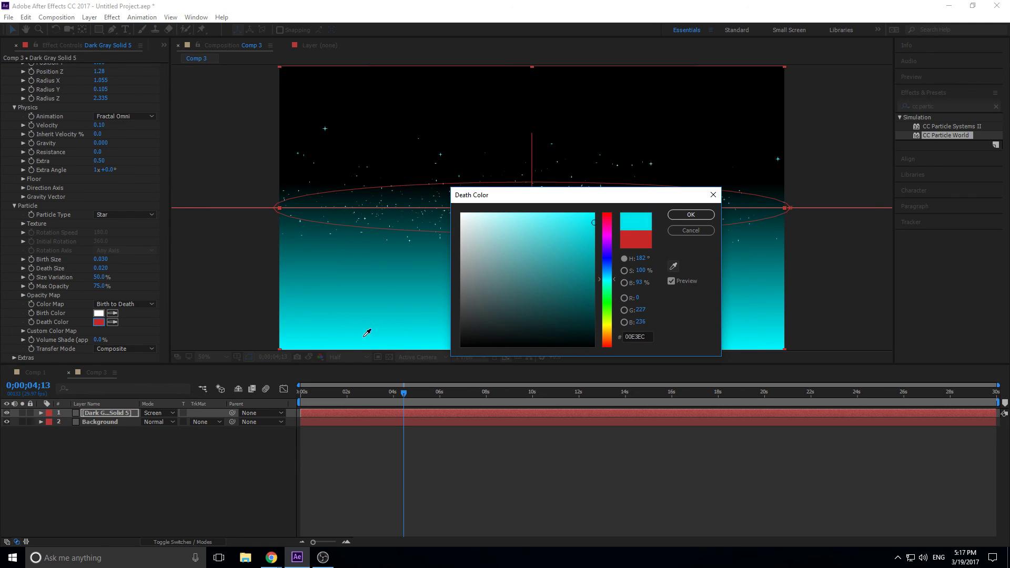
click(345, 337)
click(691, 215)
Preview the recoloured white-to-cyan stars from the start
drag(409, 388, 260, 414)
key(space)
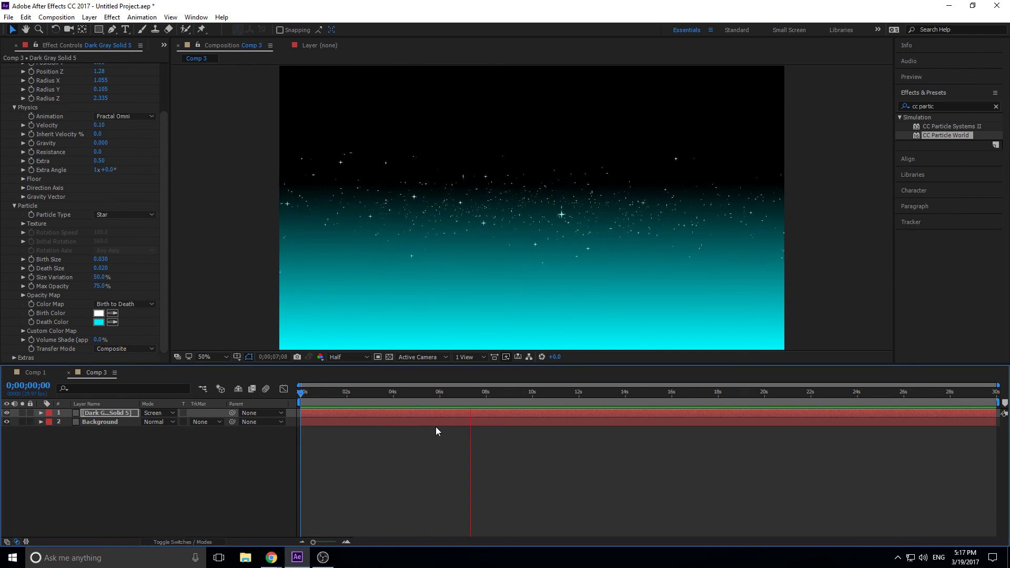
key(space)
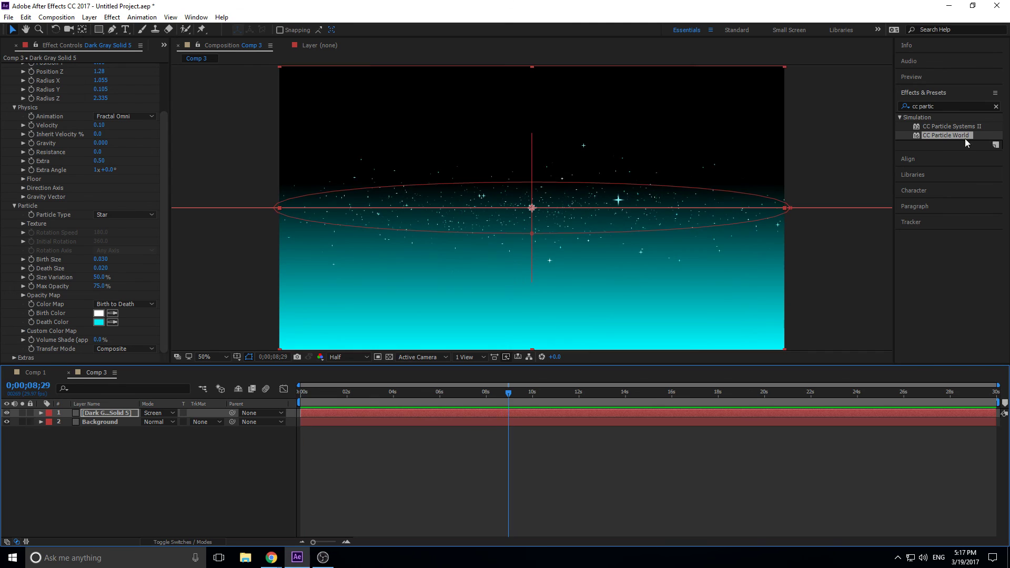
Search 'turb' and apply Turbulent Displace to the particle layer
click(956, 105)
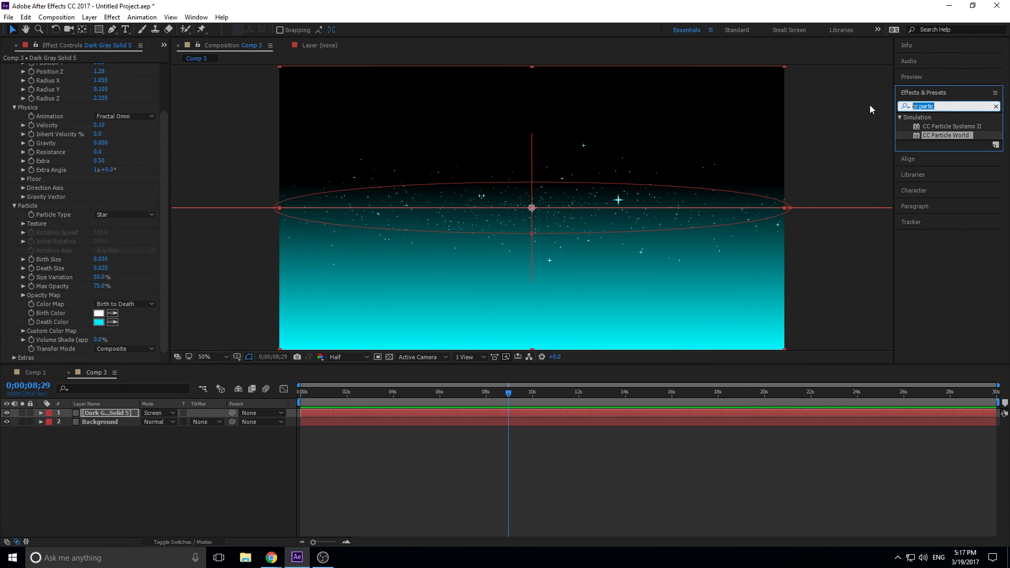
text(turb)
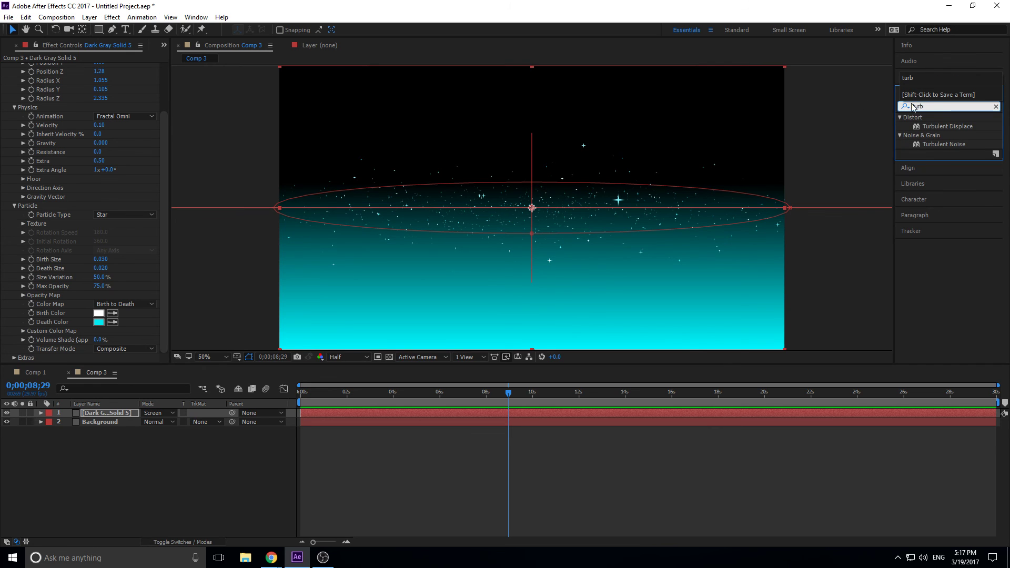
click(958, 131)
drag(948, 126, 474, 228)
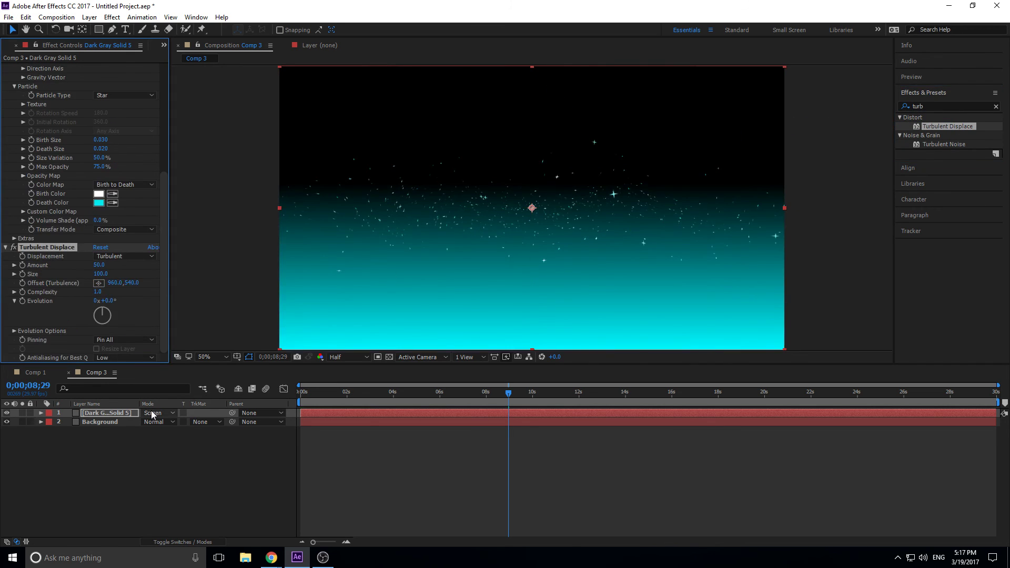
Rename the particle layer to 'stars'
right_click(127, 413)
click(118, 412)
right_click(118, 412)
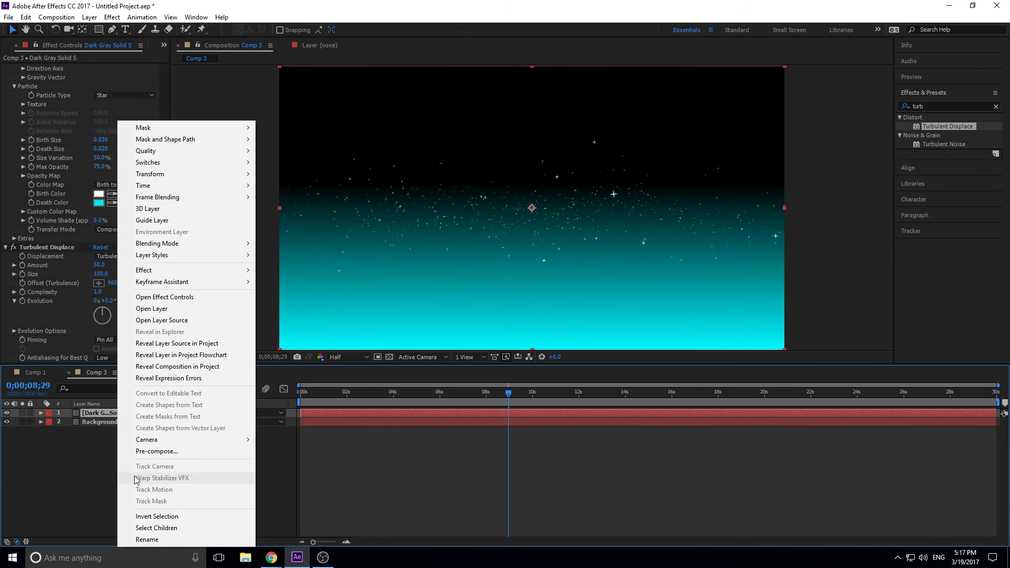
click(146, 540)
text(stars)
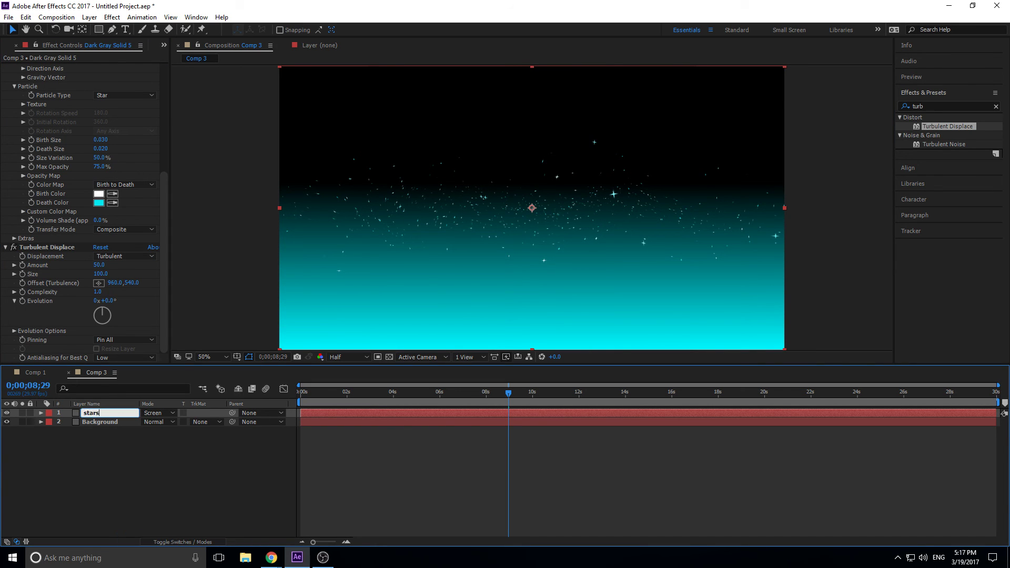
key(Return)
Set Turbulent Displace Amount to 20 and preview the displaced stars from the start
scroll(52, 210, up, 5)
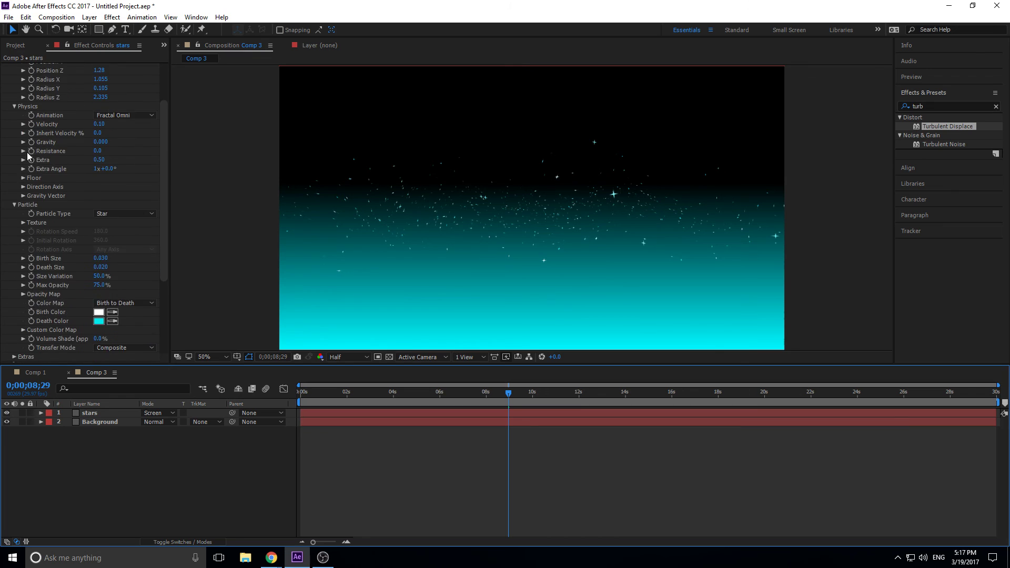
click(7, 67)
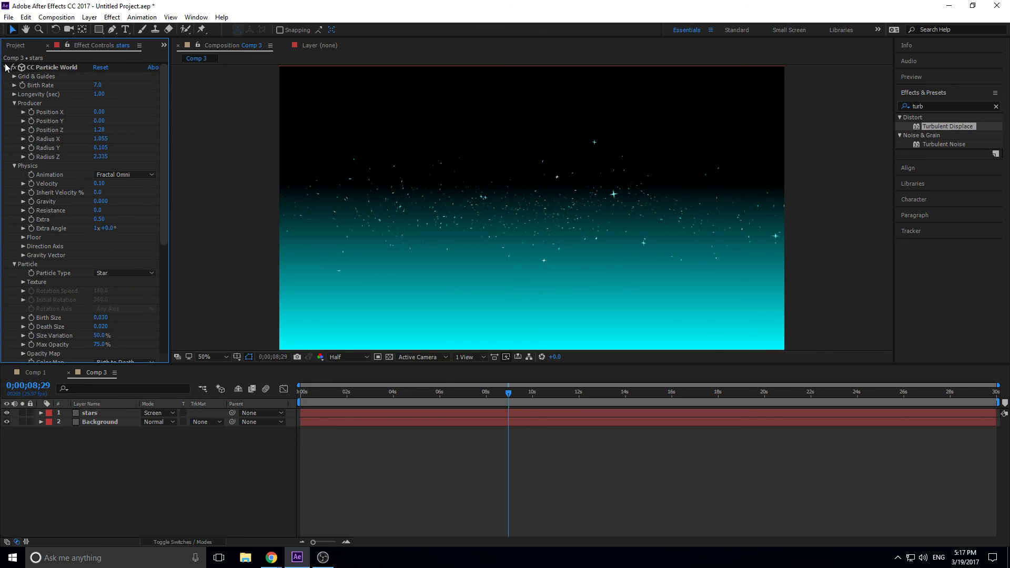
click(7, 67)
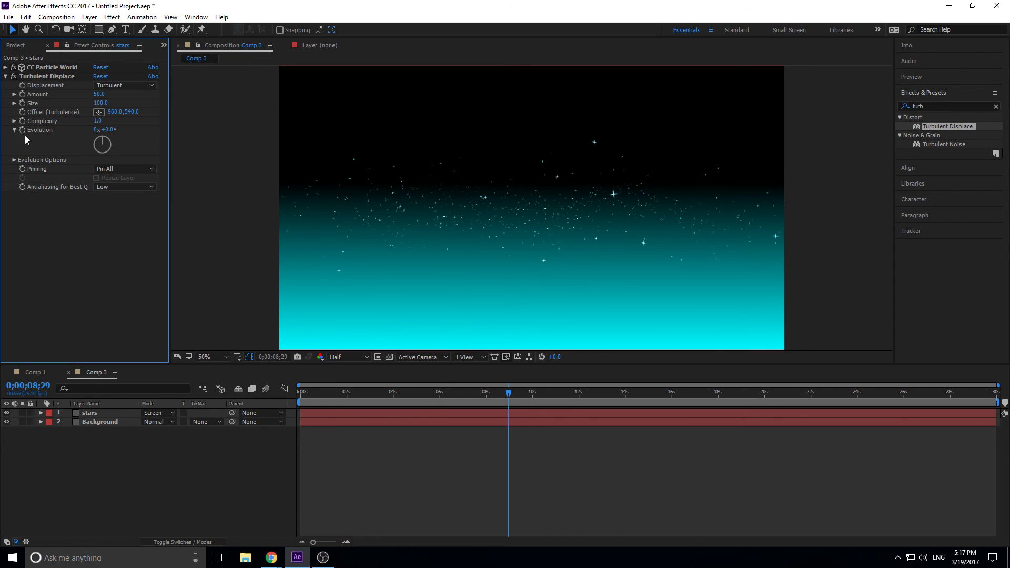
click(99, 94)
text(20)
click(120, 255)
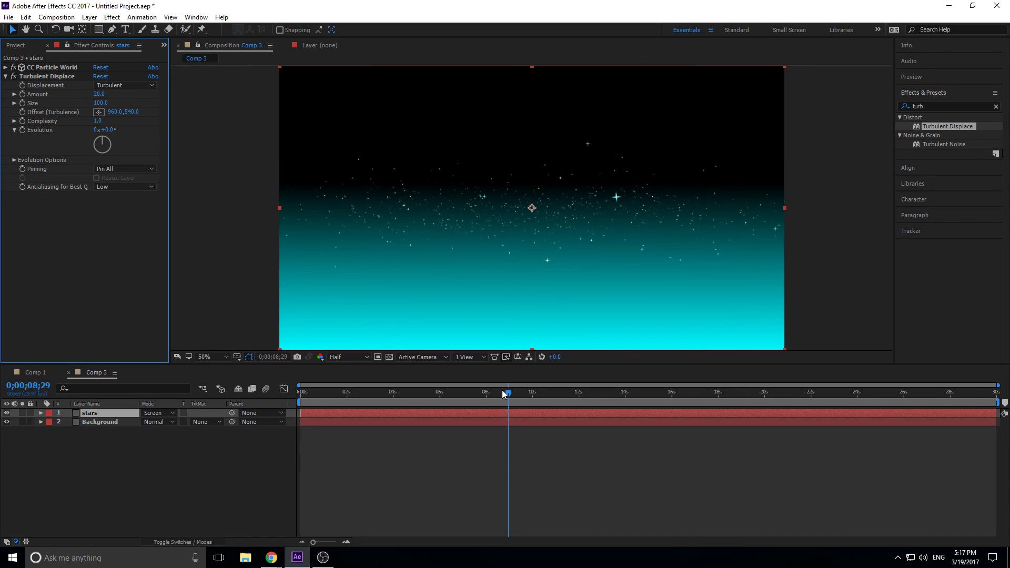
drag(508, 394, 290, 403)
key(space)
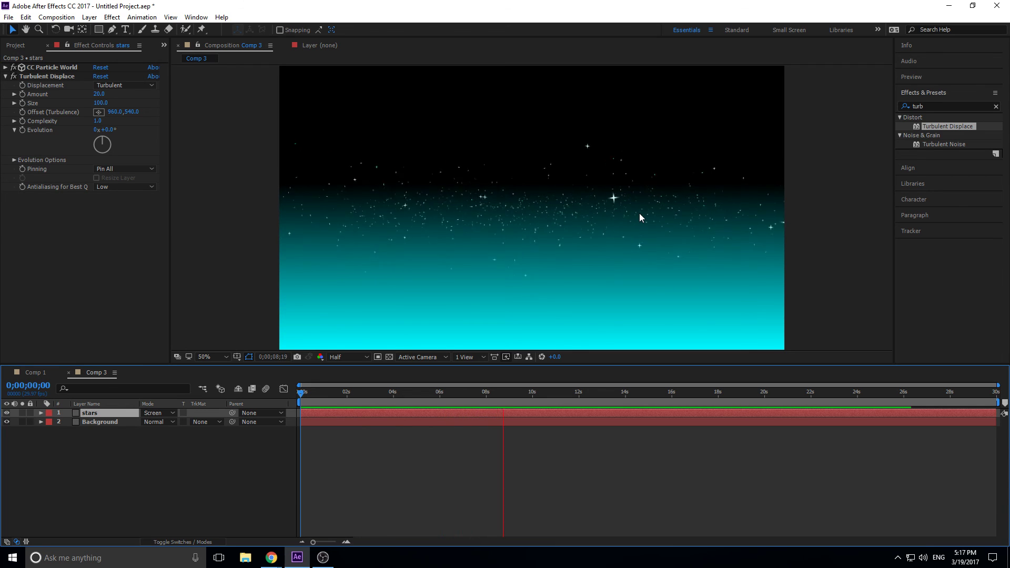
key(space)
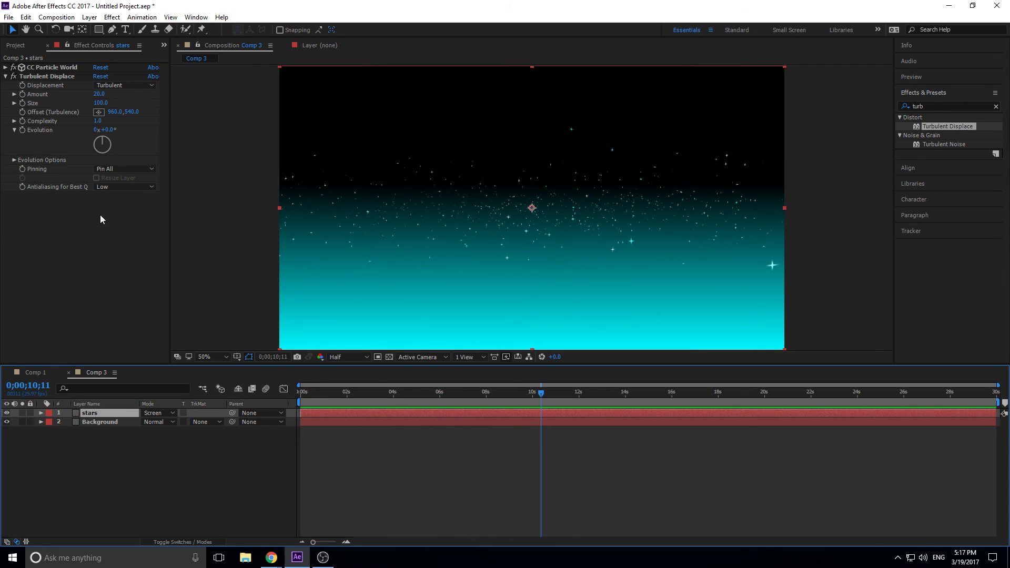
Search 'glow' and apply the Glow effect to the stars layer
click(5, 77)
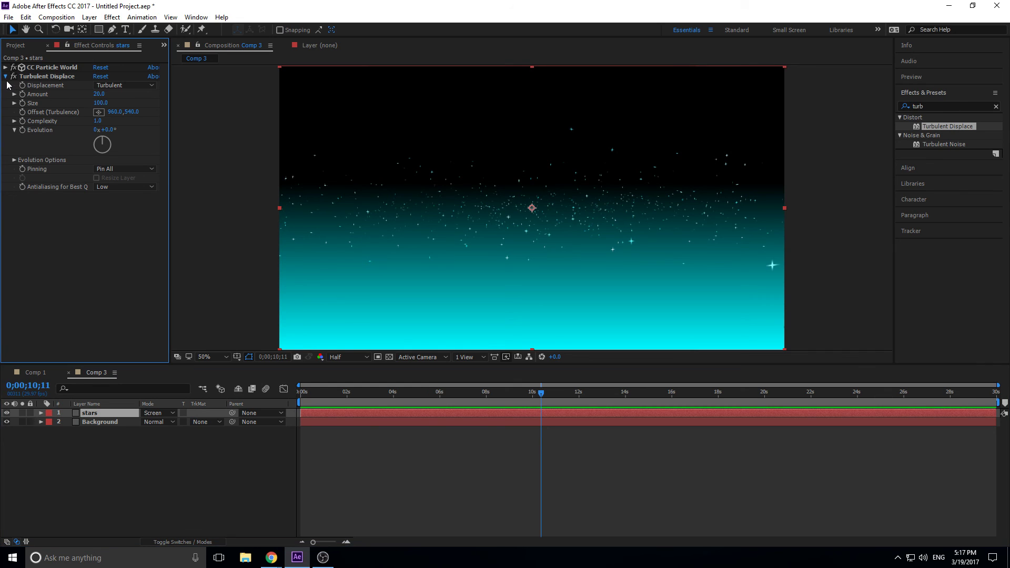
click(901, 106)
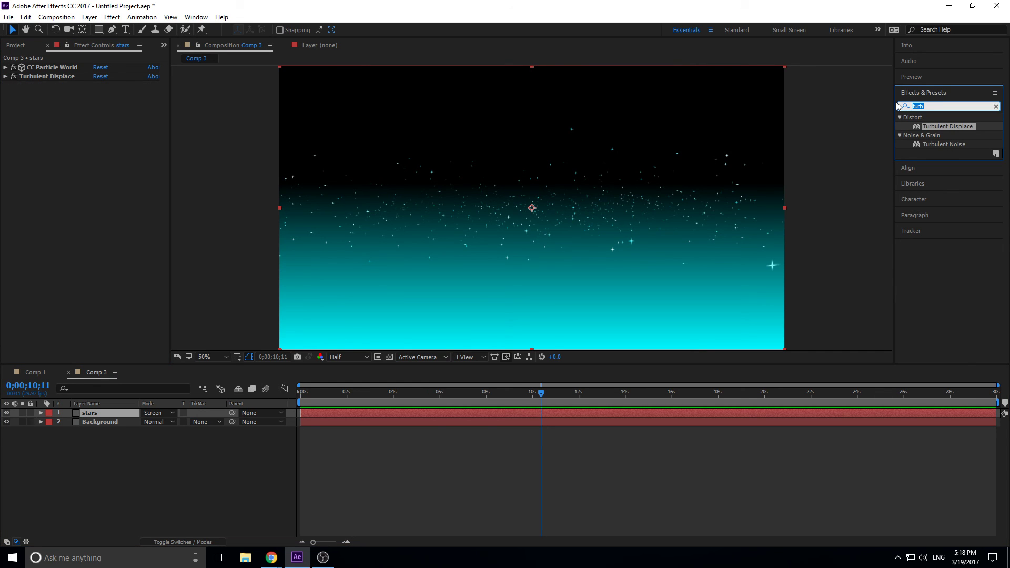
text(glow)
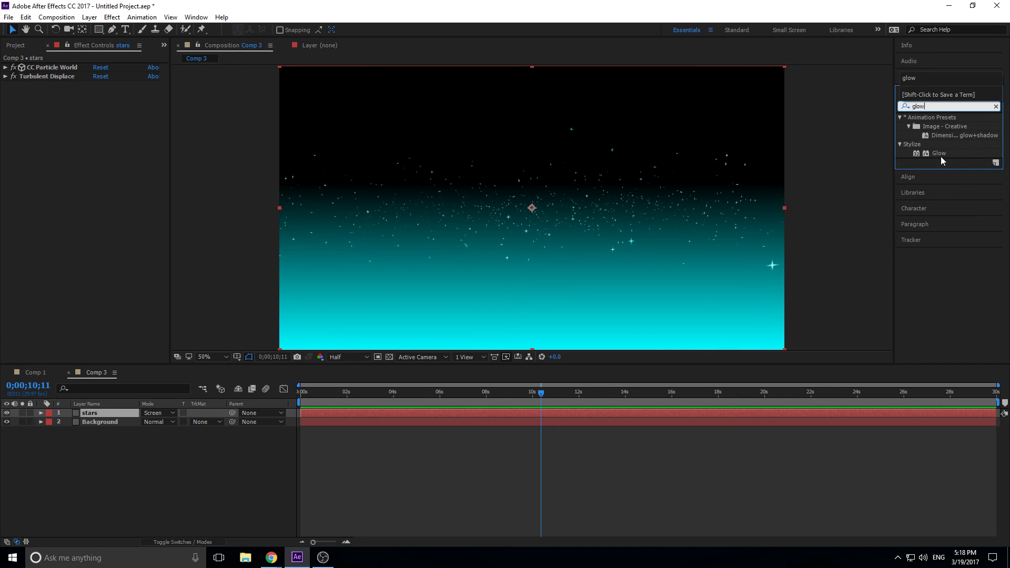
drag(940, 154, 358, 267)
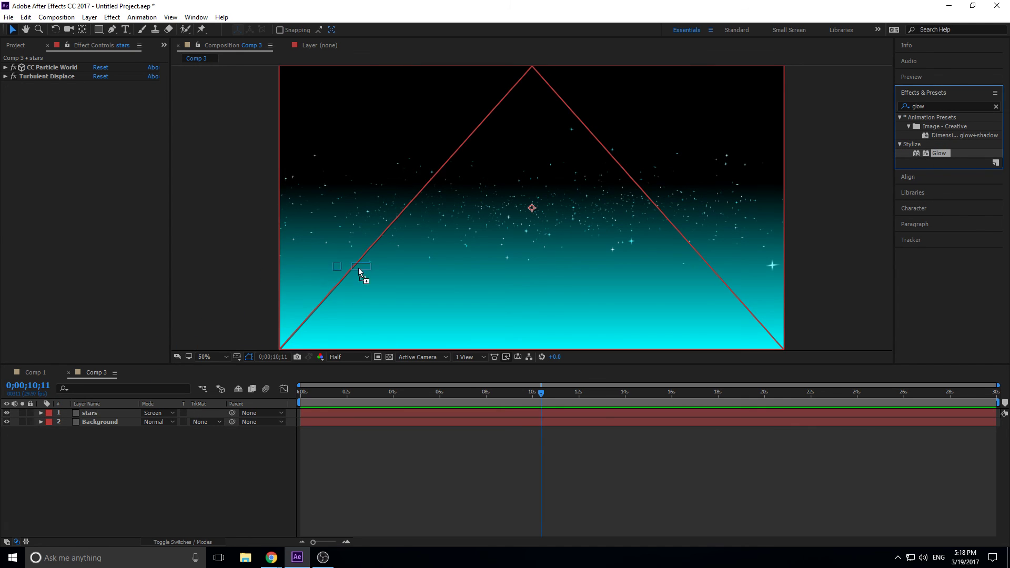
drag(457, 203, 456, 204)
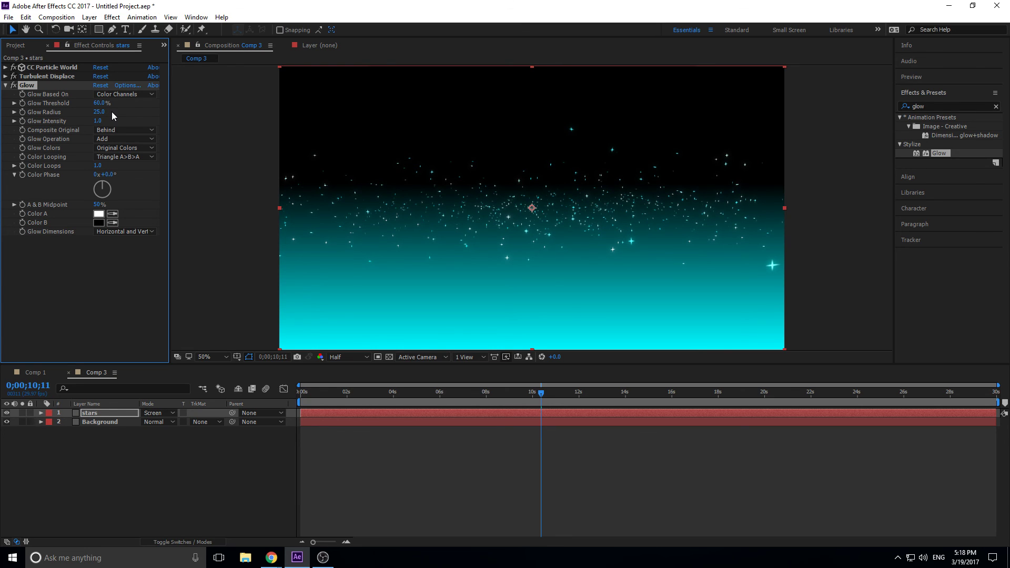
Raise Glow Intensity to 1.4 and scrub the timeline to check the shining stars
drag(98, 121, 120, 120)
drag(387, 392, 264, 400)
click(420, 481)
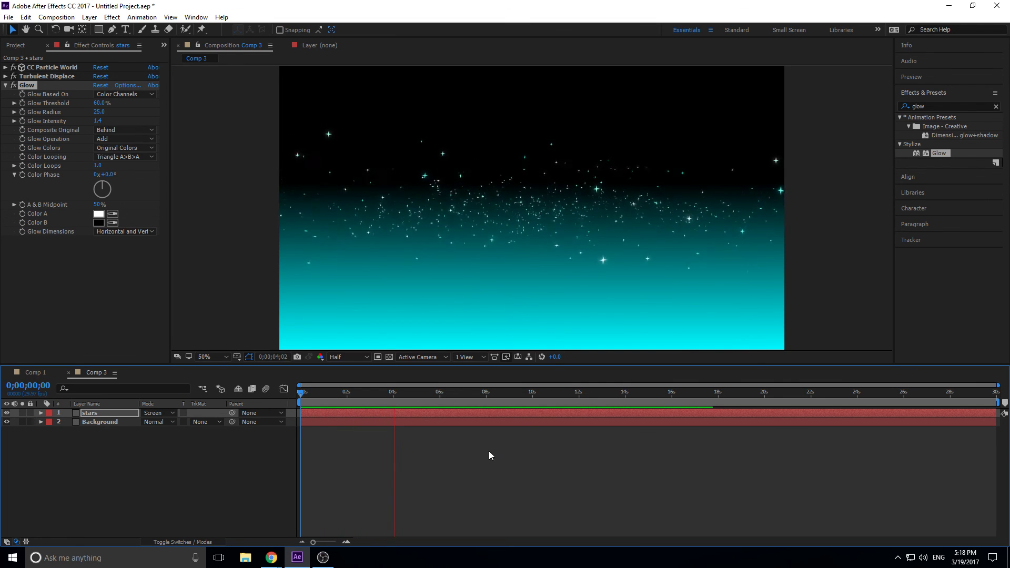
click(399, 412)
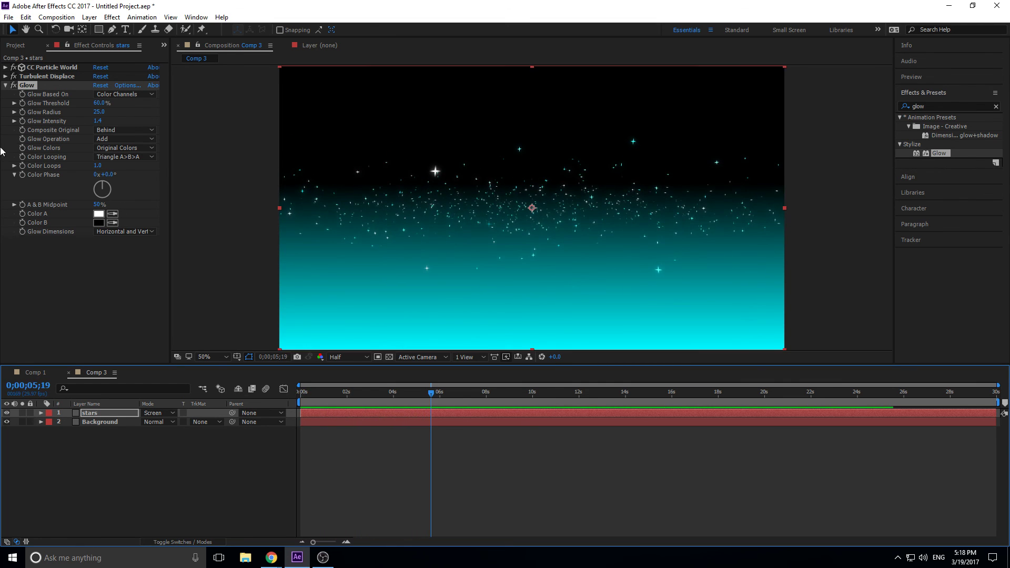
click(6, 85)
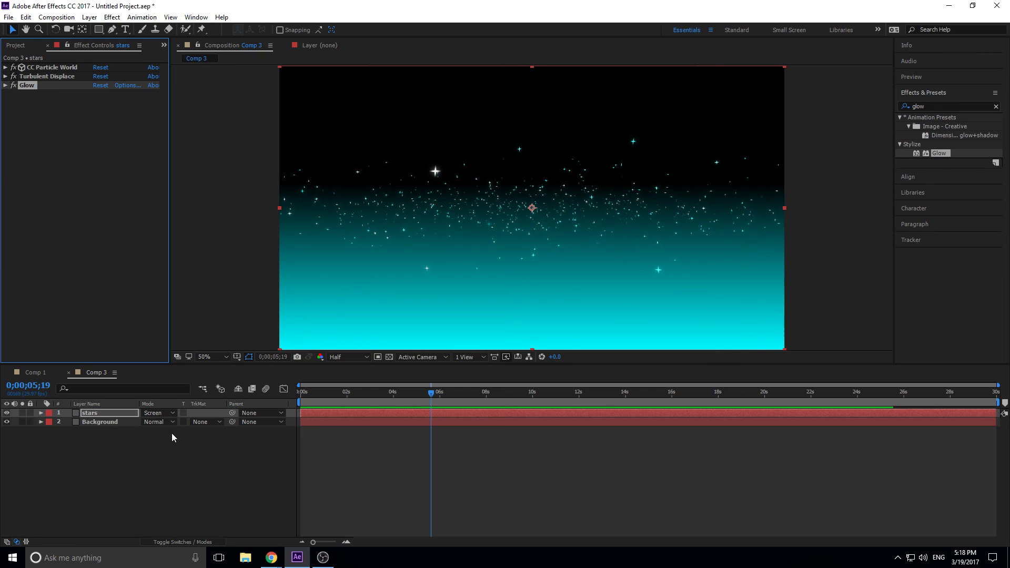
Create a full-frame dark gray solid named 'cylinder 1' via Layer > New > Solid
right_click(103, 468)
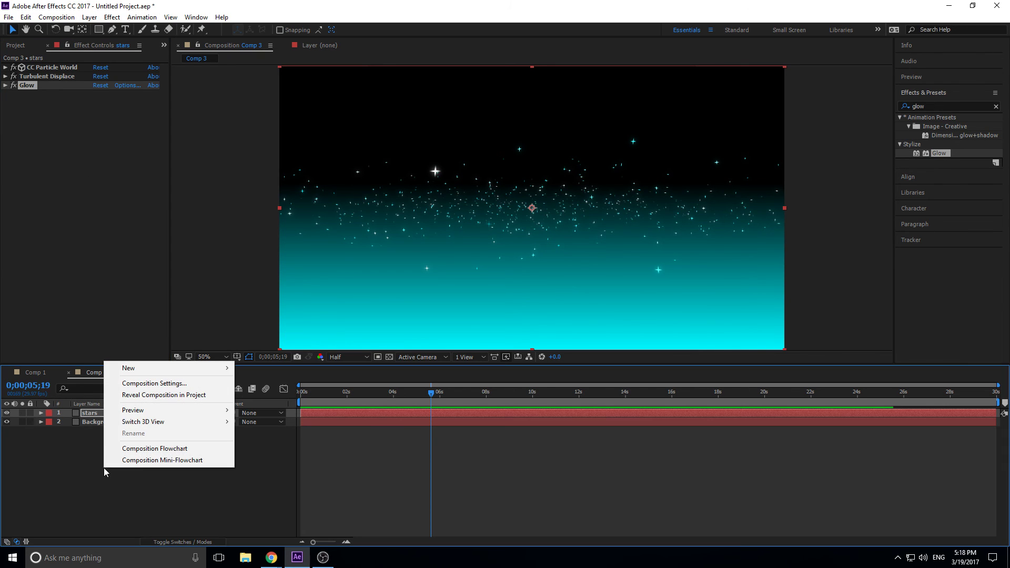
click(89, 17)
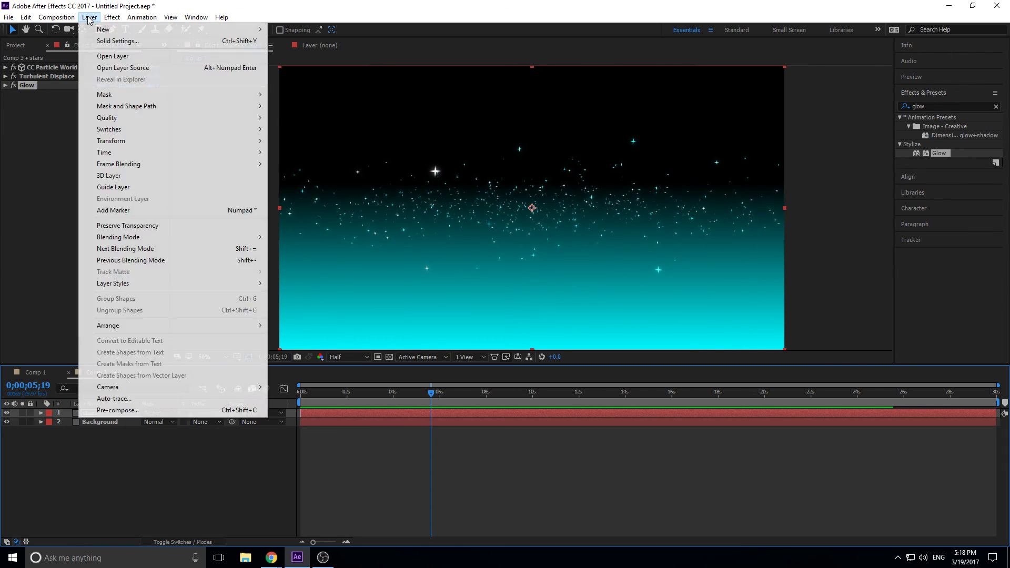
mouse_move(106, 29)
click(362, 42)
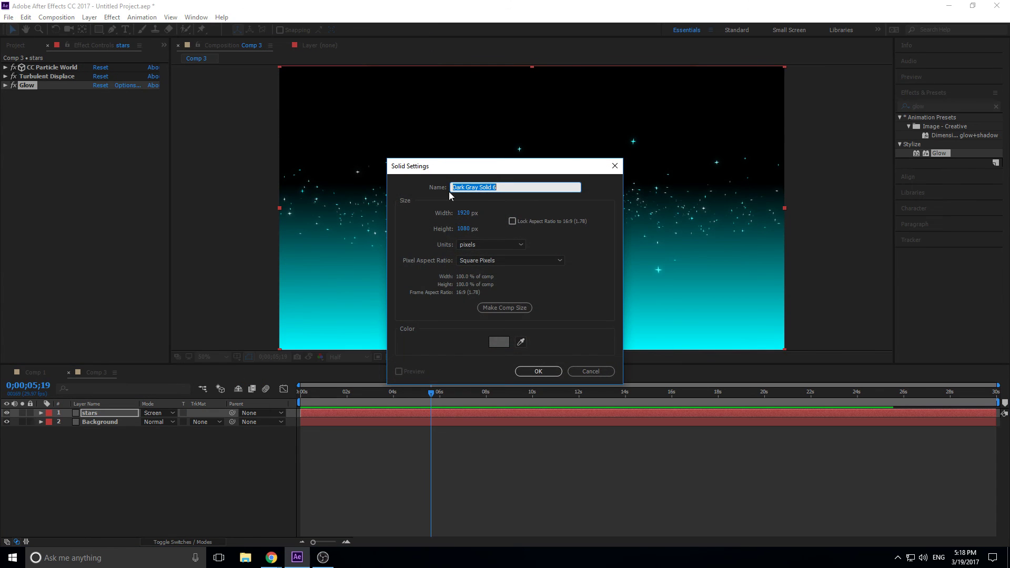
click(499, 345)
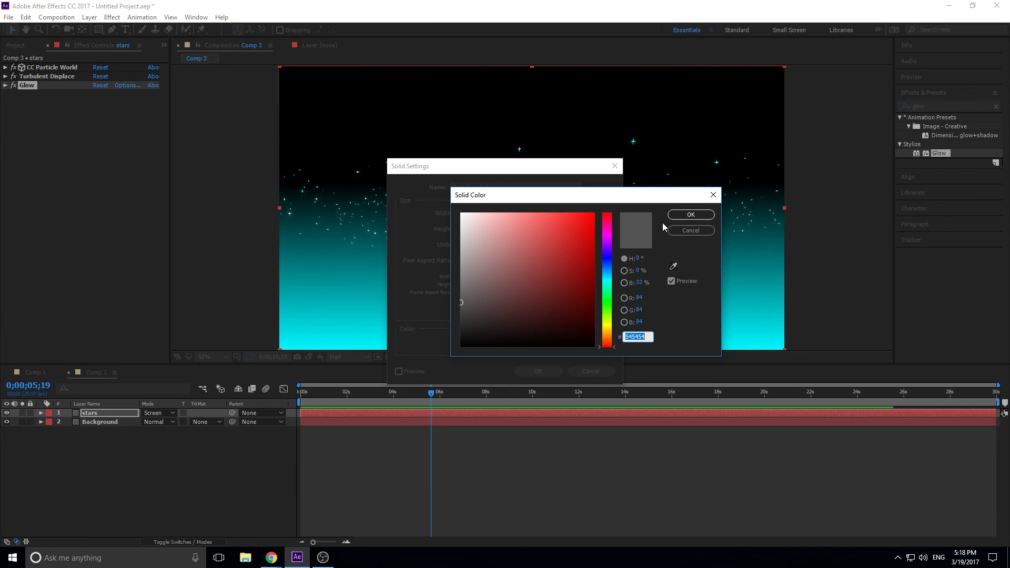
click(684, 215)
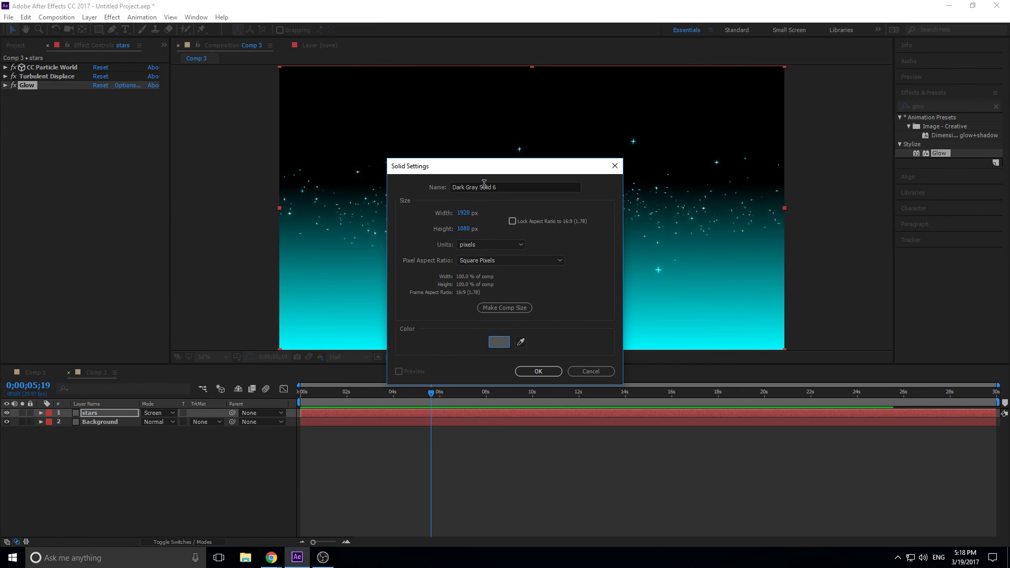
triple_click(514, 191)
text(cylind)
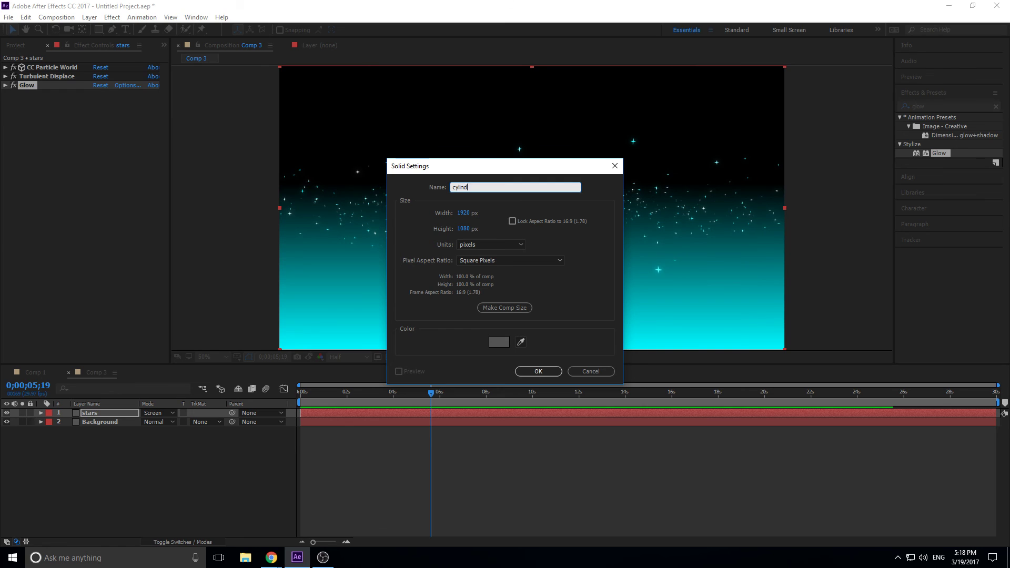
text(er 1)
key(Return)
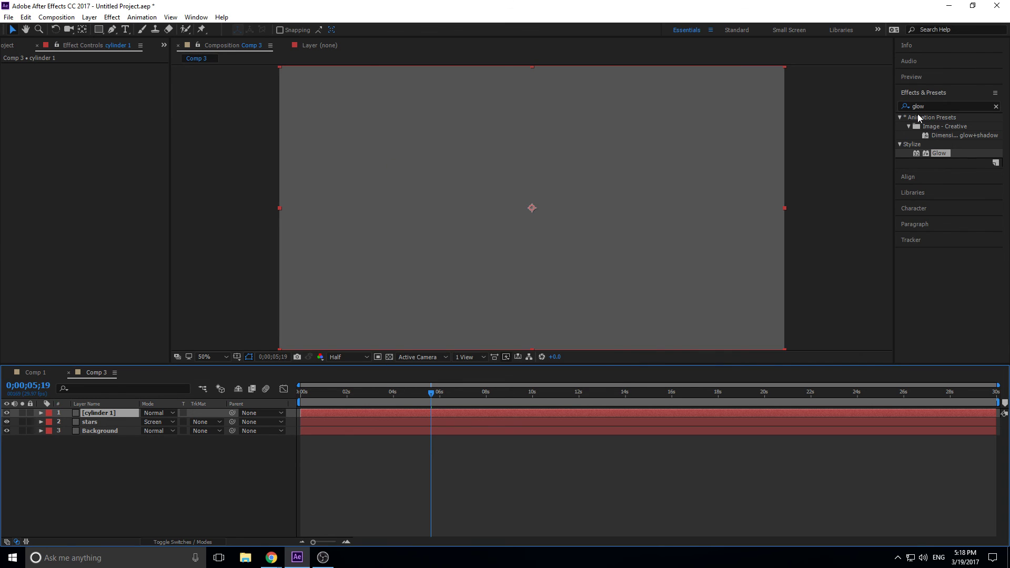
Search 'cylinder' and apply CC Cylinder to the cylinder 1 solid
click(947, 105)
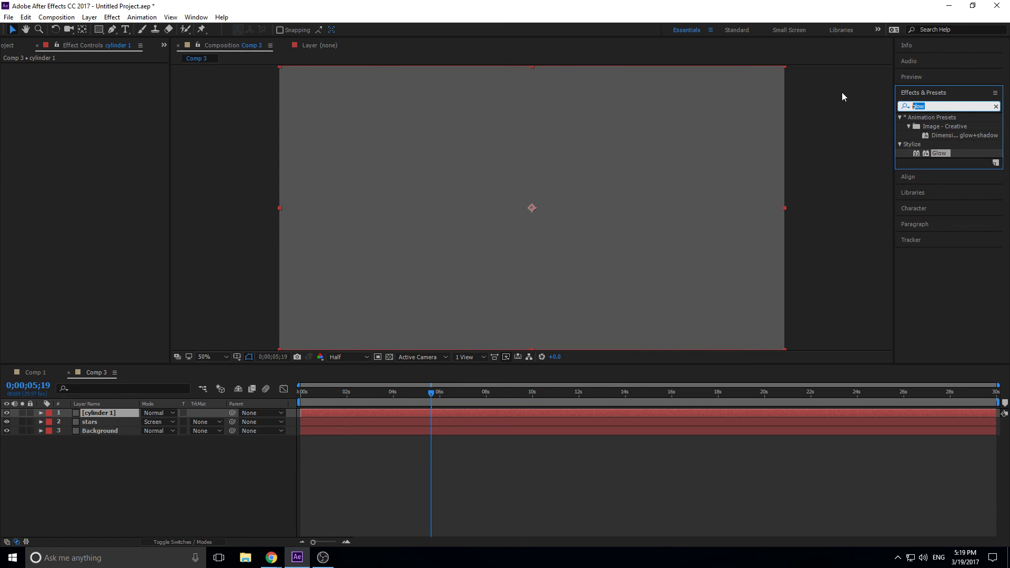
text(cylinder)
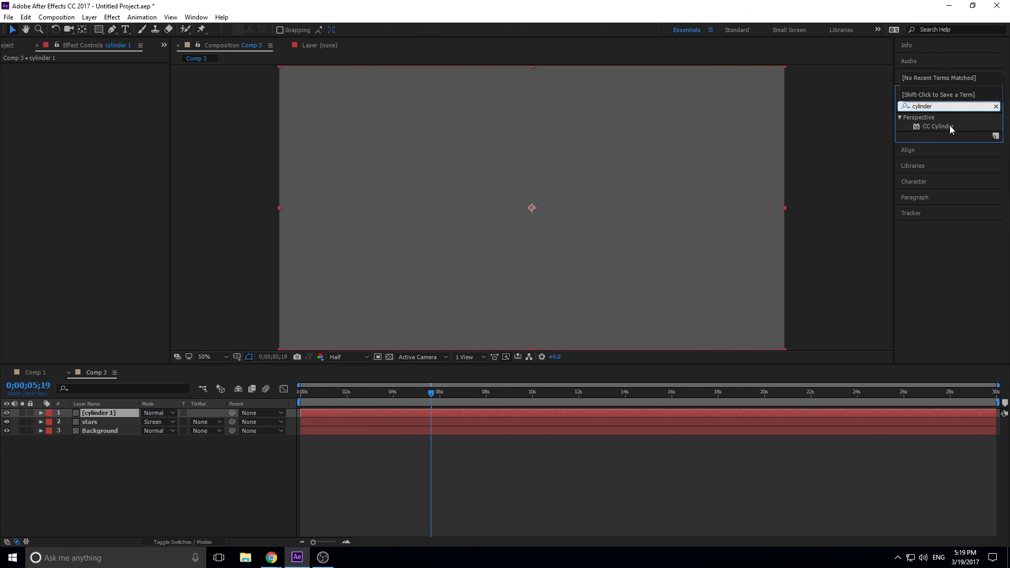
click(942, 127)
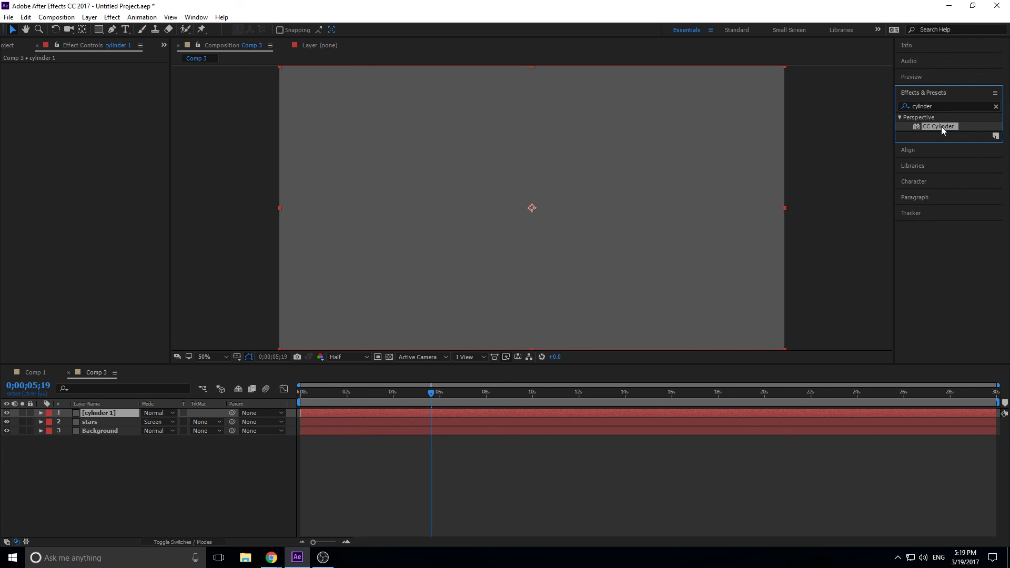
drag(942, 126, 630, 156)
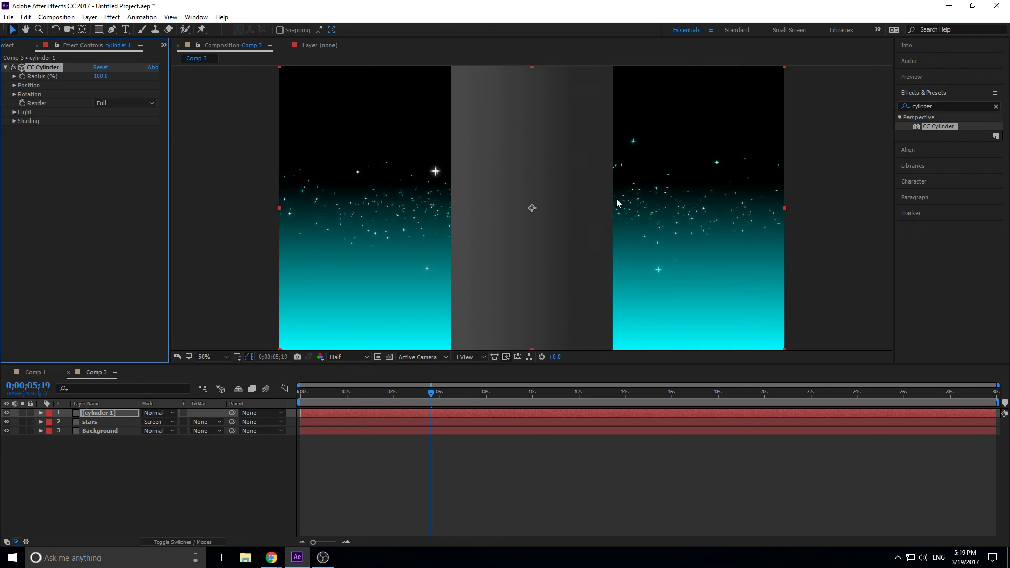
Set the CC Cylinder Rotation Z to 90°
click(14, 95)
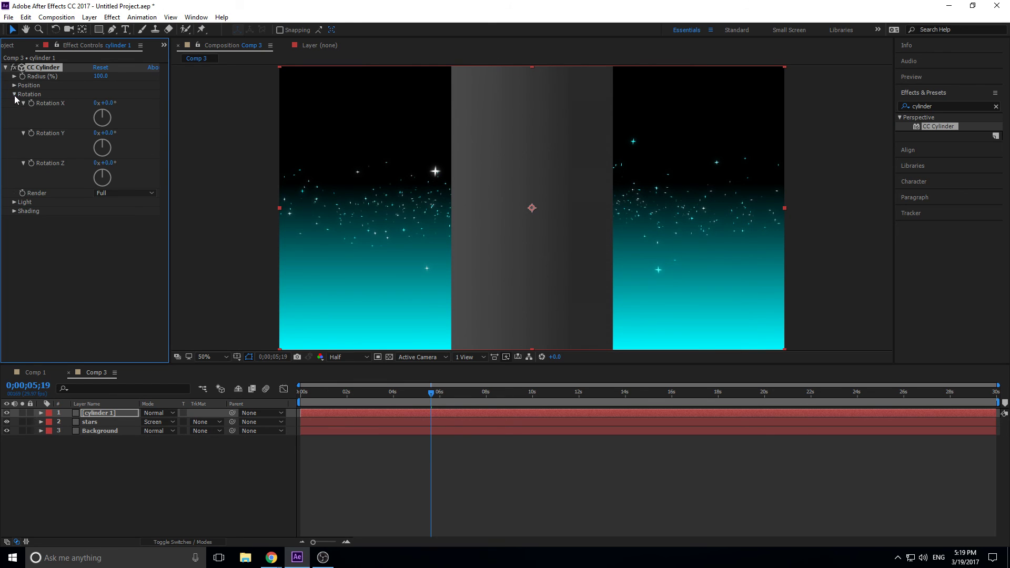
click(109, 163)
text(90)
click(118, 235)
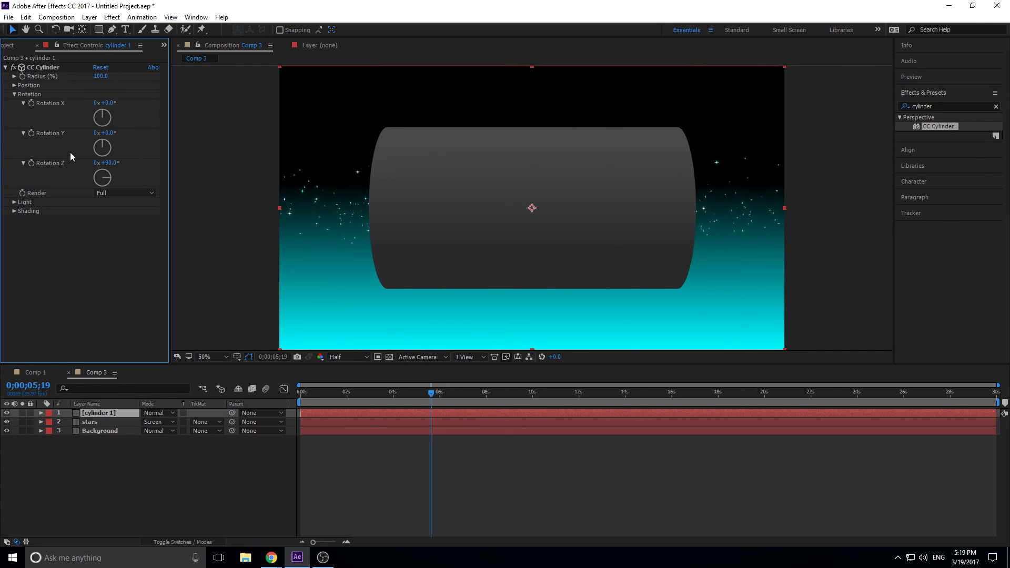
Stretch the layer past the comp edges and shrink the Radius to 13 for a thin band
drag(785, 208, 963, 209)
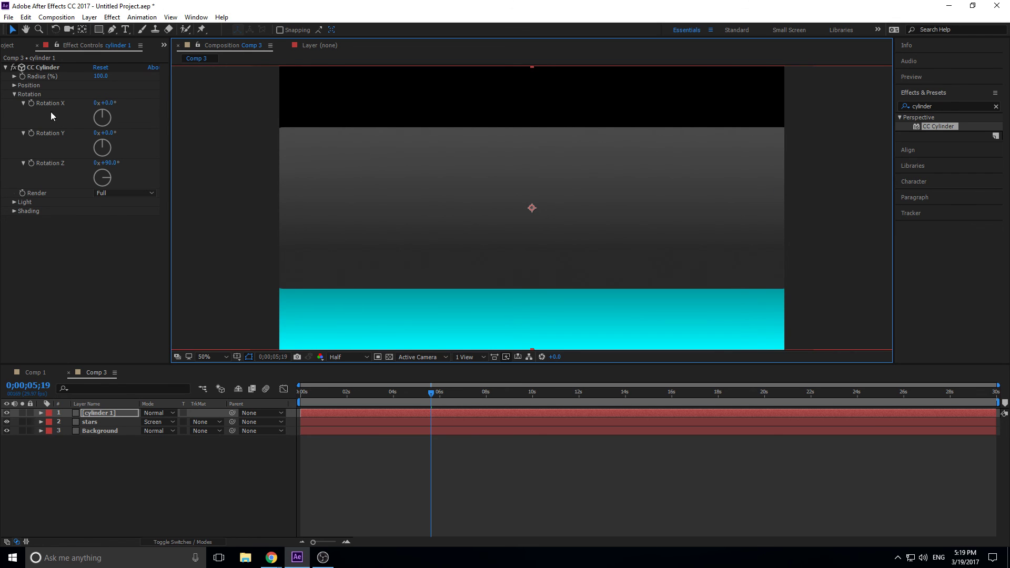
drag(99, 76, 59, 77)
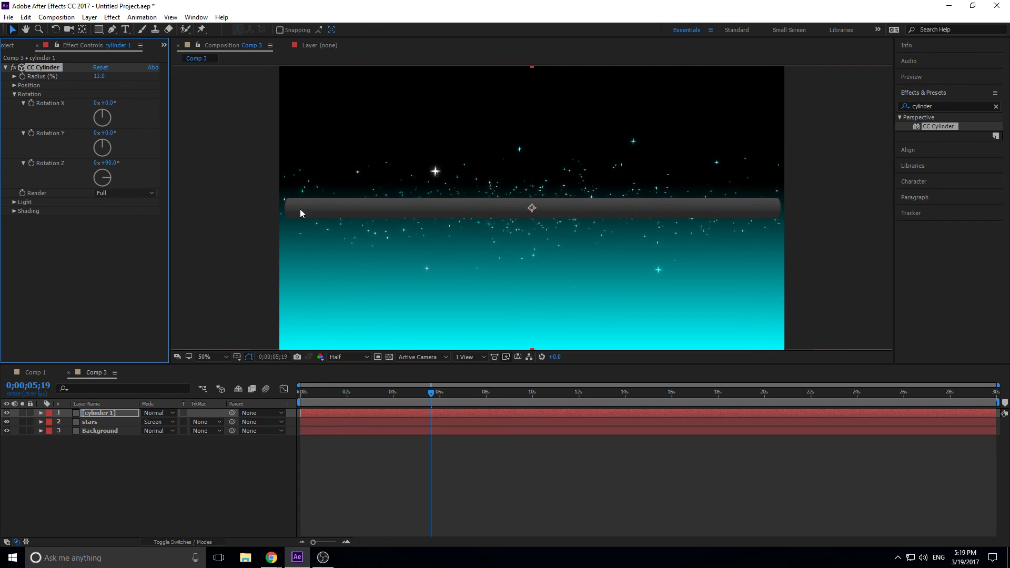
scroll(480, 220, down, 2)
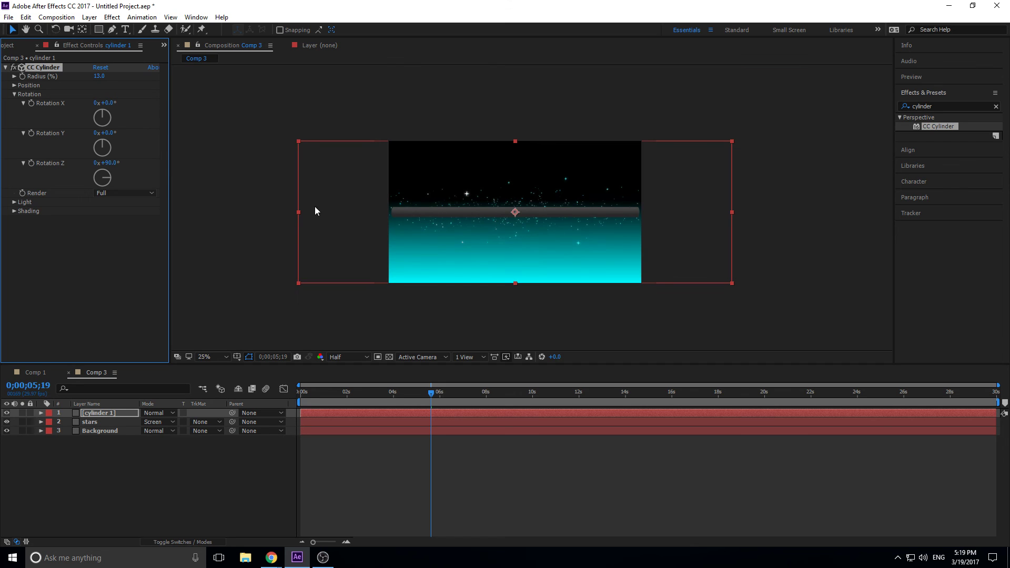
drag(299, 212, 234, 212)
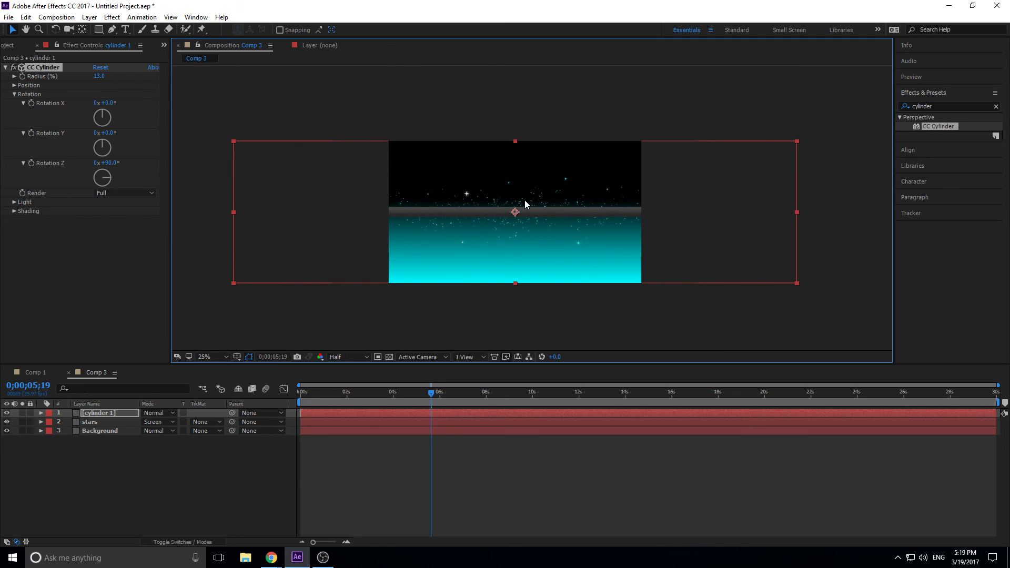
scroll(525, 204, up, 2)
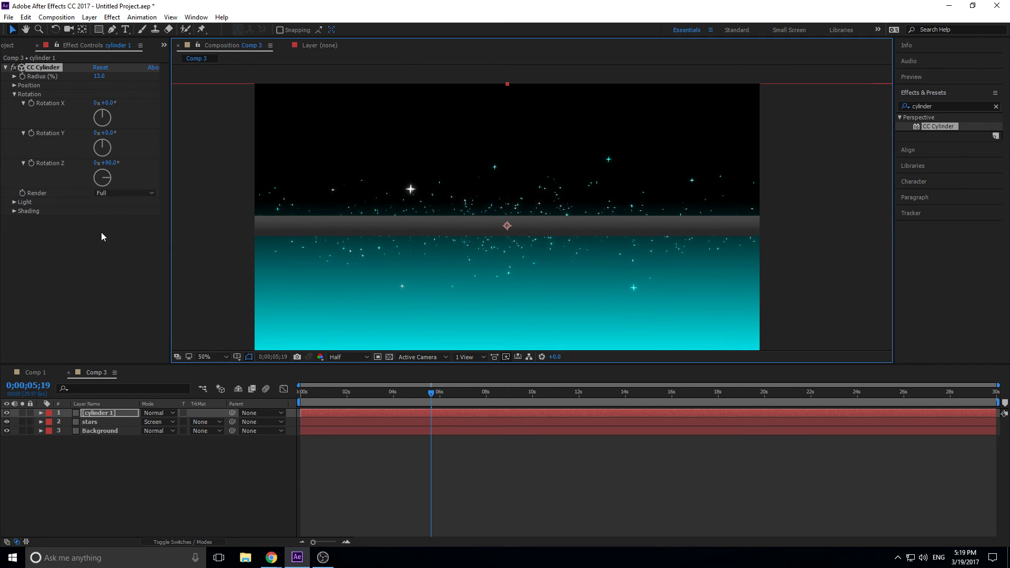
Raise CC Cylinder Light Intensity to 123 and lower shading Diffuse to 35
click(14, 203)
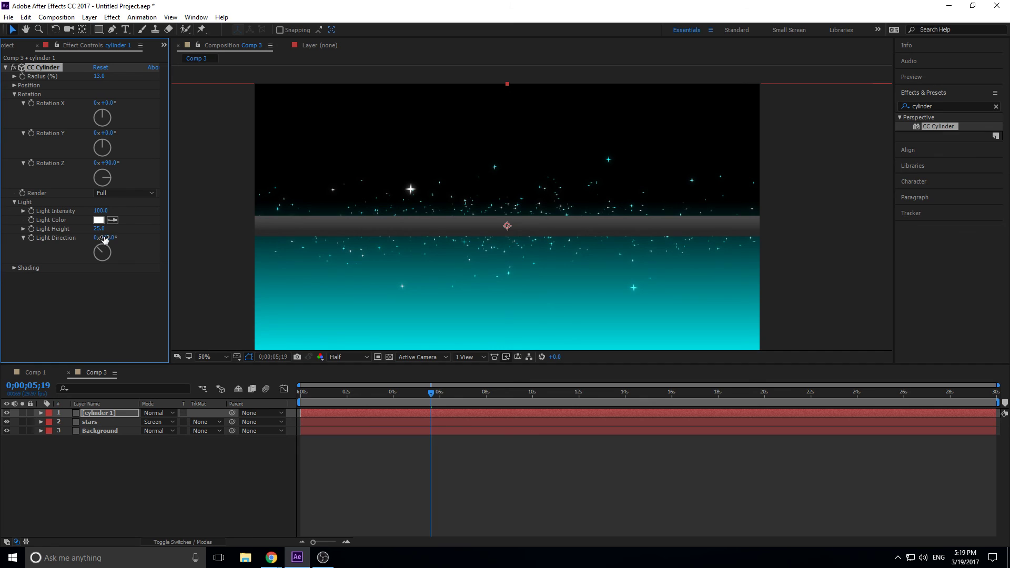
drag(95, 210, 62, 229)
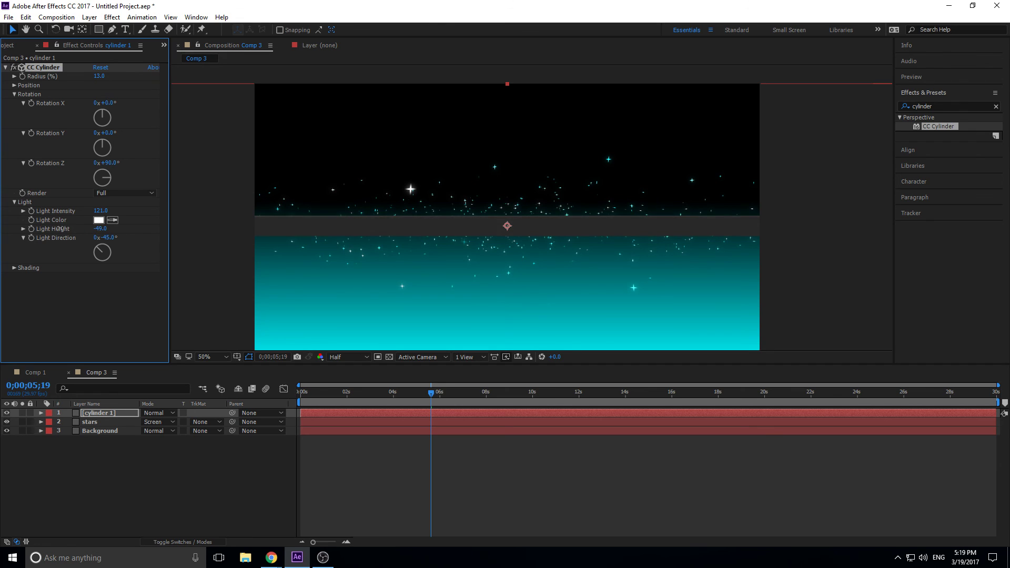
key(ctrl+z)
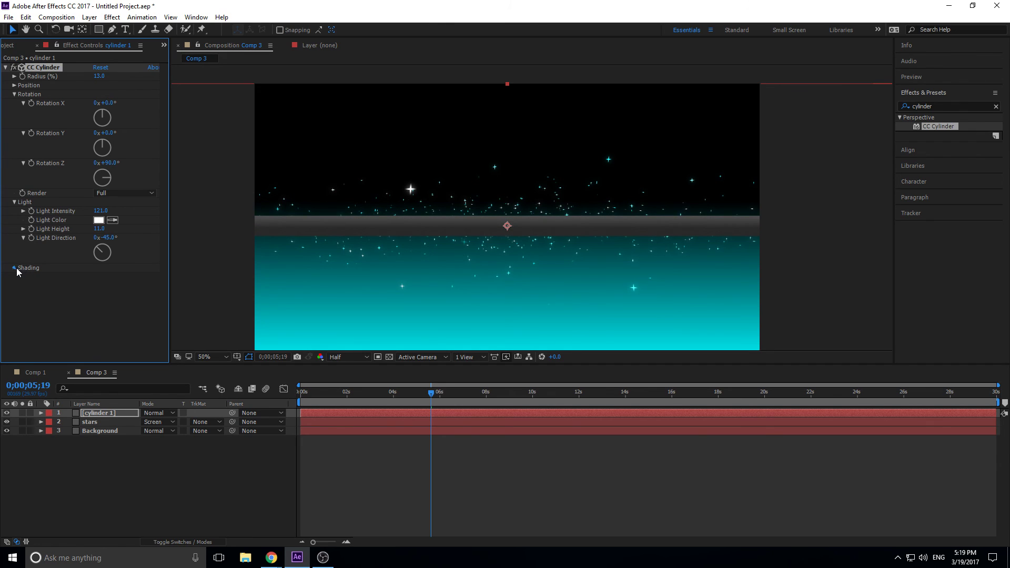
click(14, 269)
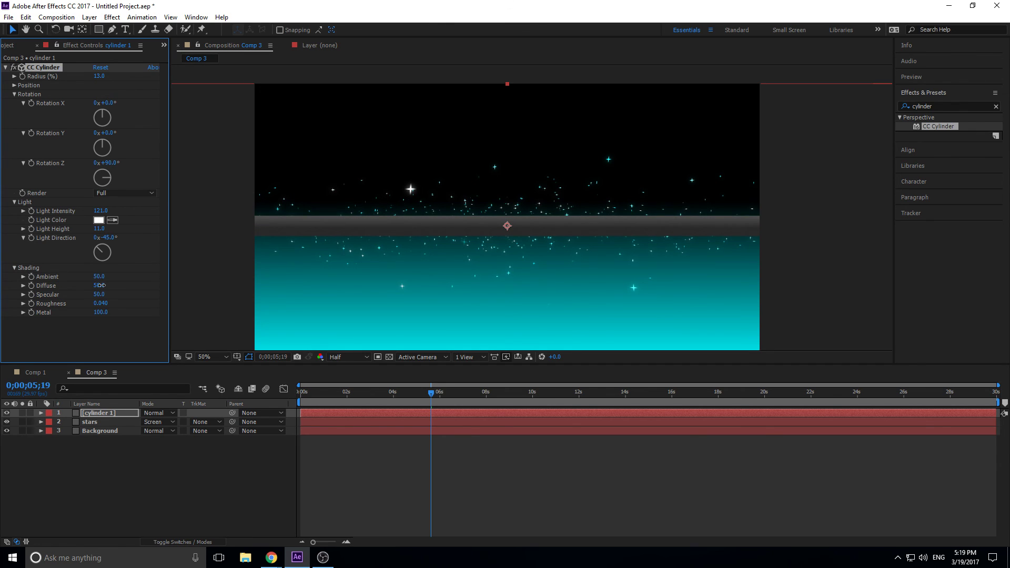
drag(105, 285, 94, 286)
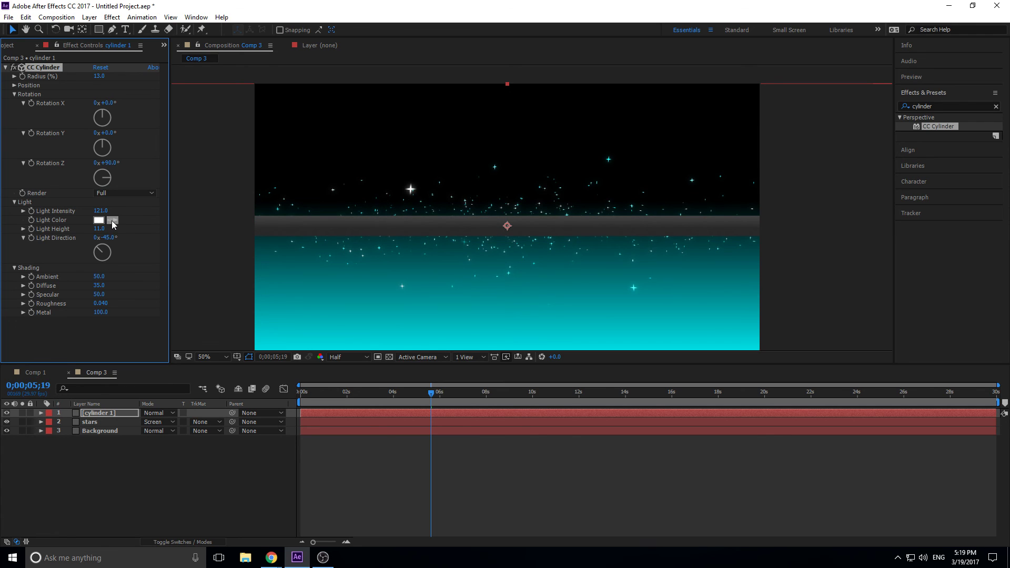
Angle the light direction slightly positive and reduce Metal to 91
drag(109, 238, 152, 259)
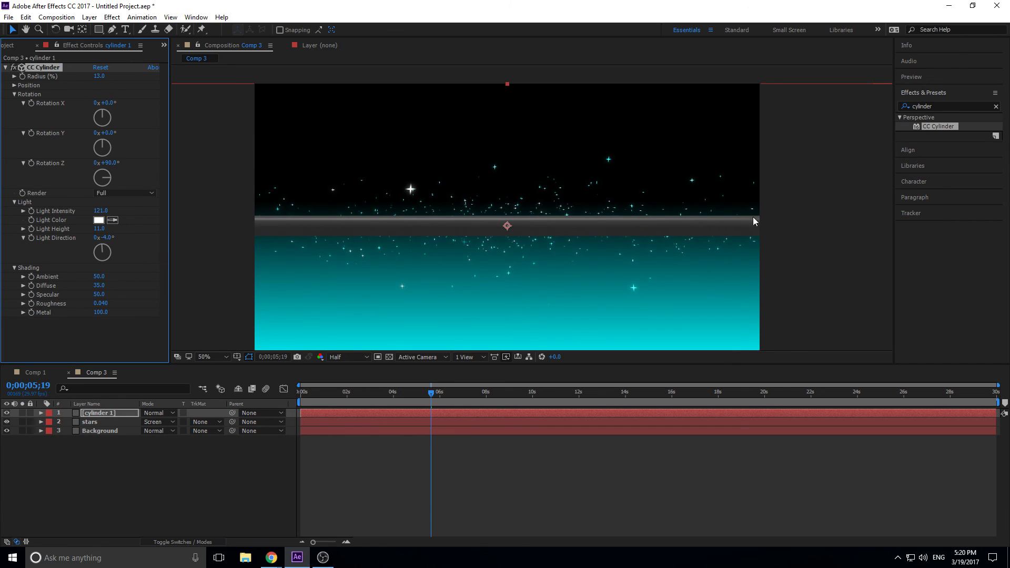
drag(107, 237, 110, 237)
click(14, 203)
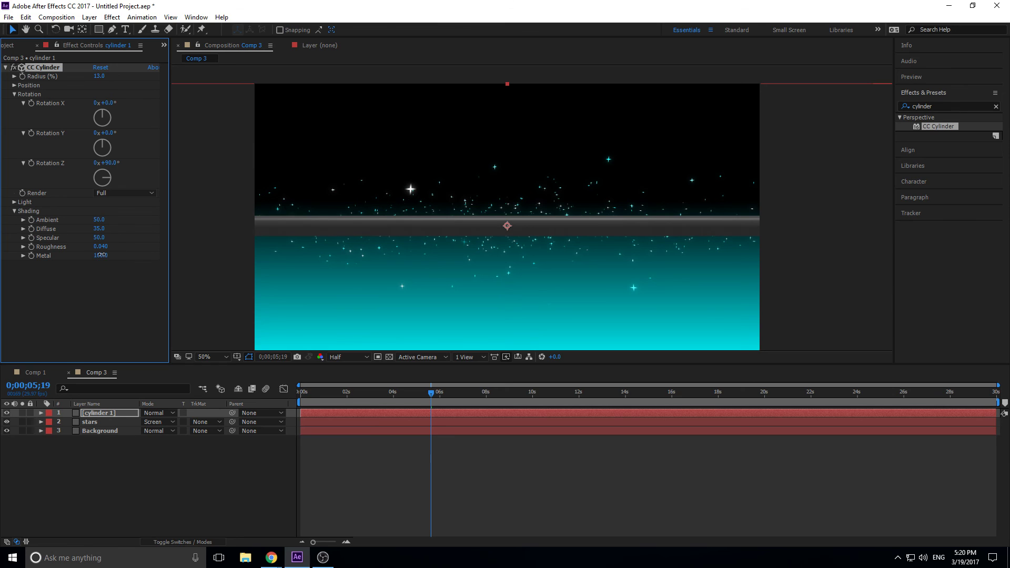
mouse_move(123, 255)
mouse_down()
mouse_move(108, 257)
mouse_move(237, 267)
mouse_up()
click(14, 203)
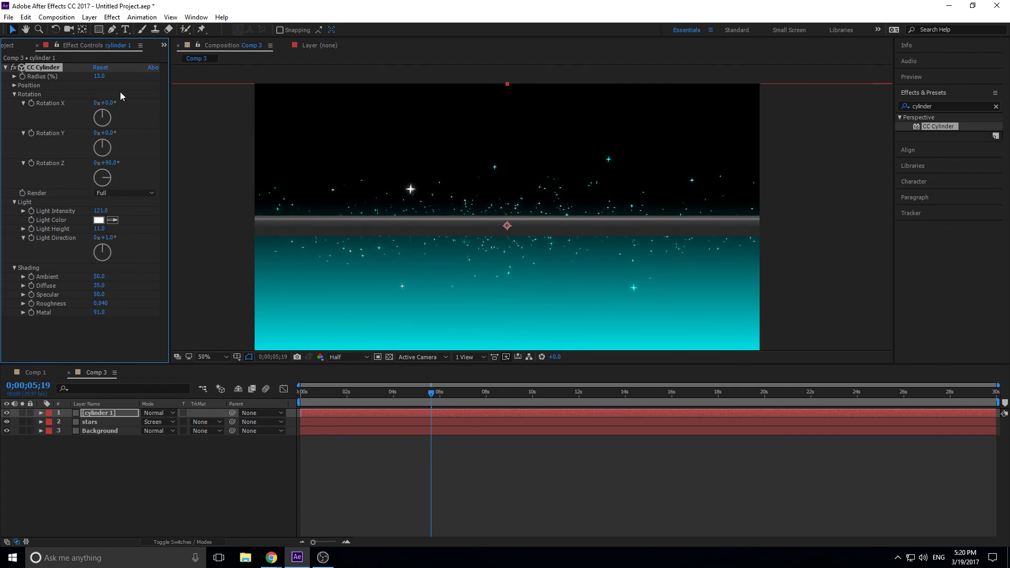
click(14, 203)
click(15, 211)
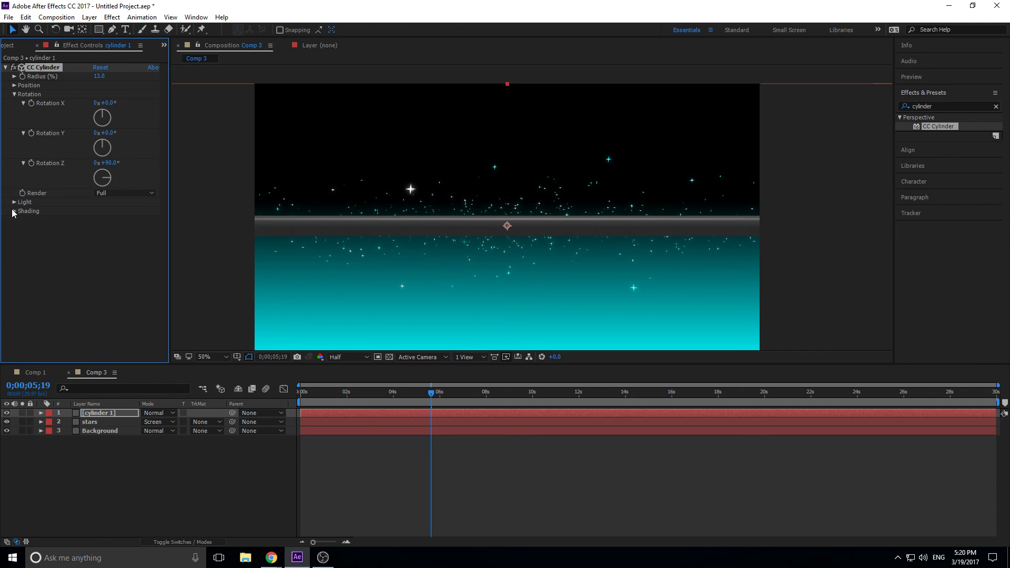
Set cylinder 1's blending mode to Exclusion in the timeline
click(157, 413)
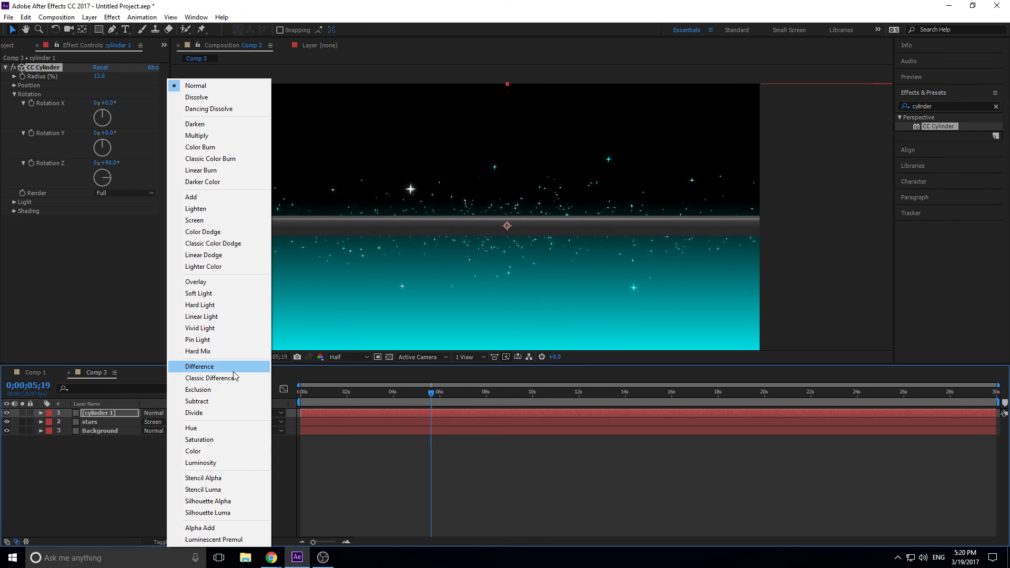
click(225, 392)
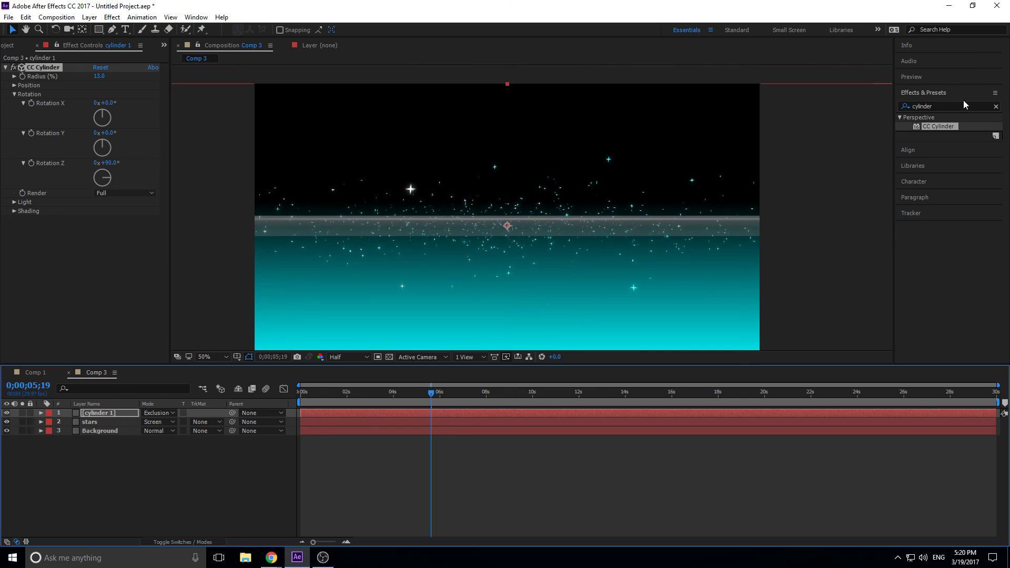
click(938, 105)
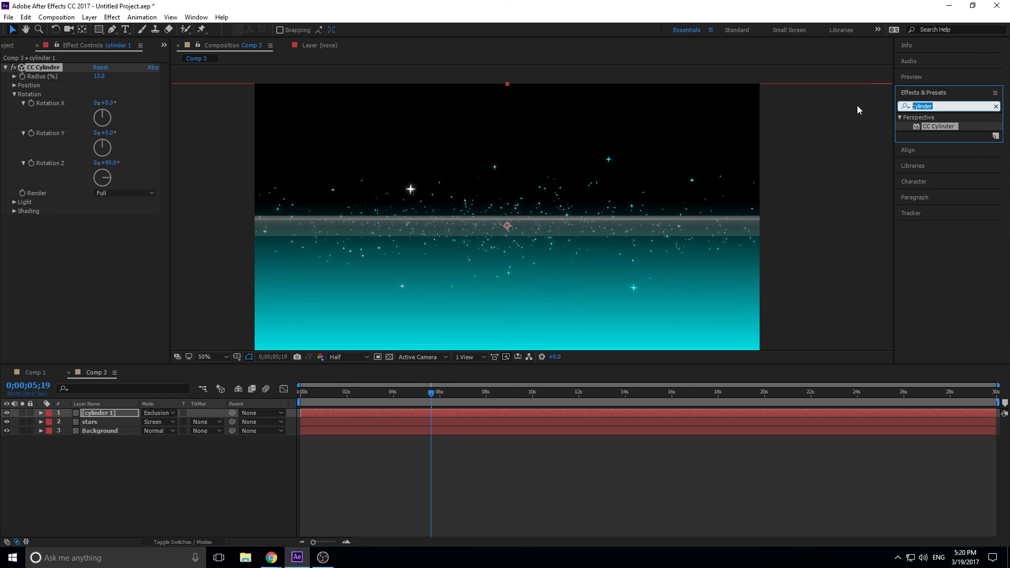
click(6, 68)
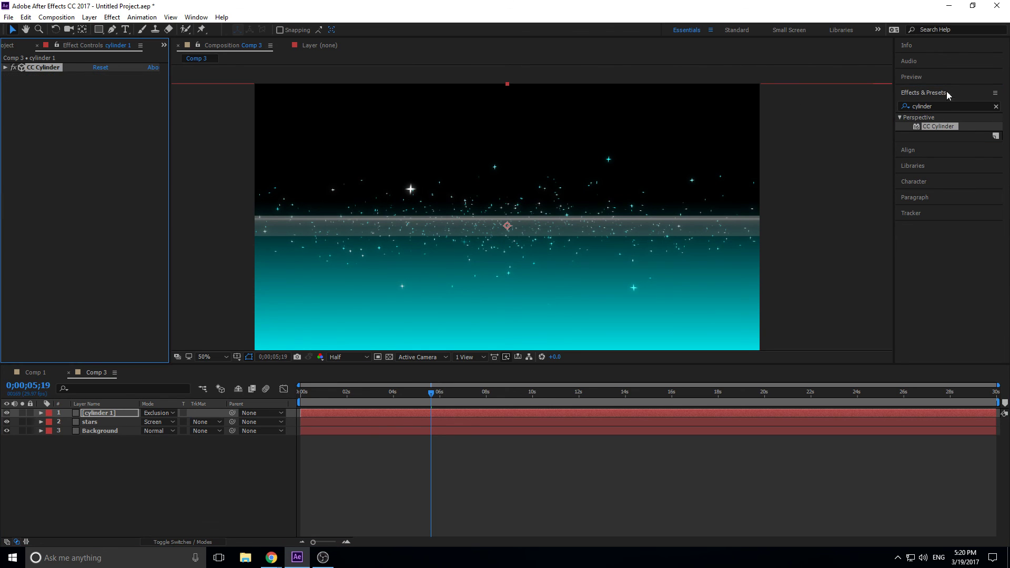
Search 'turbu' and apply Turbulent Displace to cylinder 1
click(943, 107)
text(turbul)
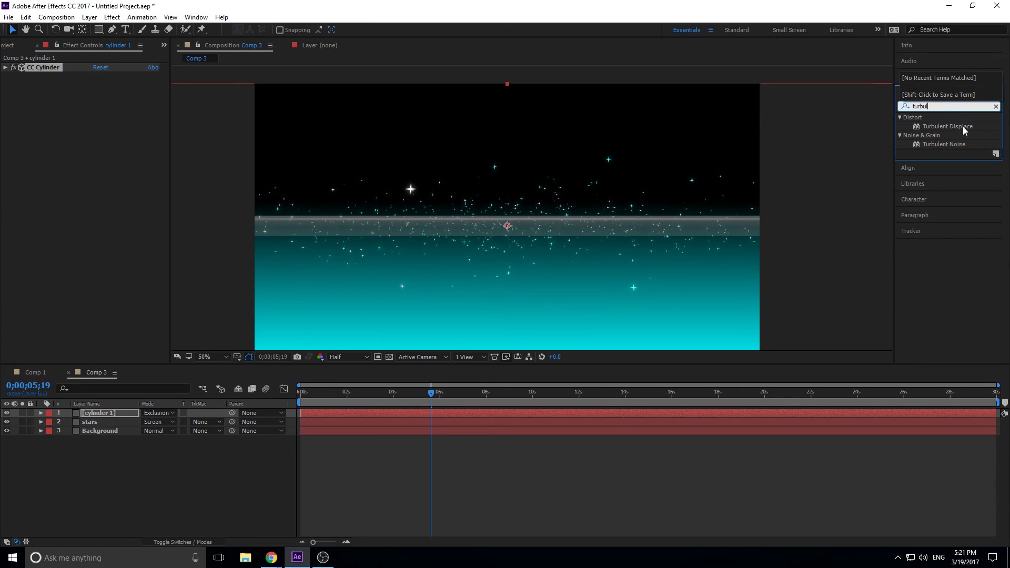
drag(963, 126, 109, 417)
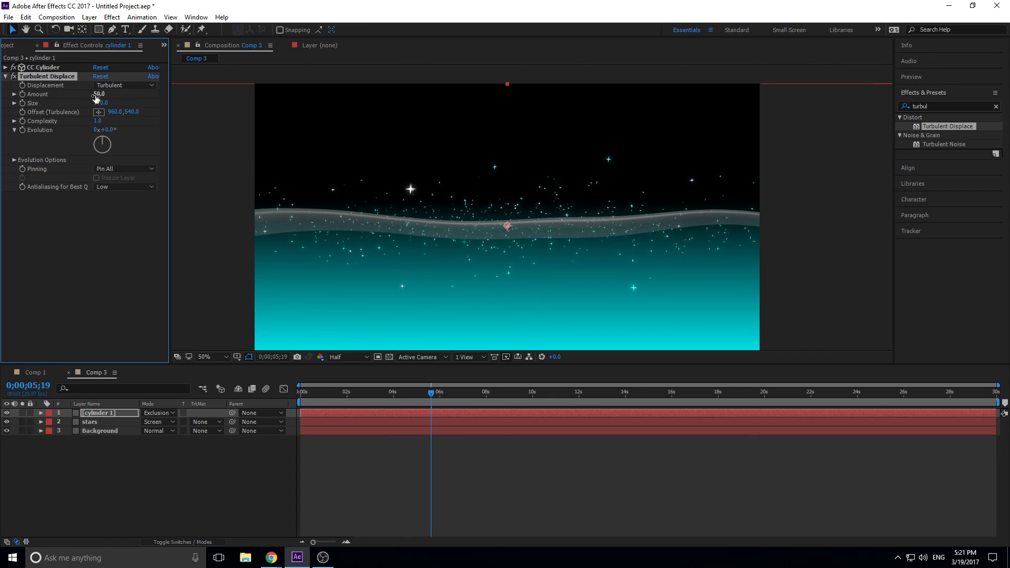
Set Amount 106, Size 121, Antialiasing High and Evolution about 32°
drag(98, 94, 133, 109)
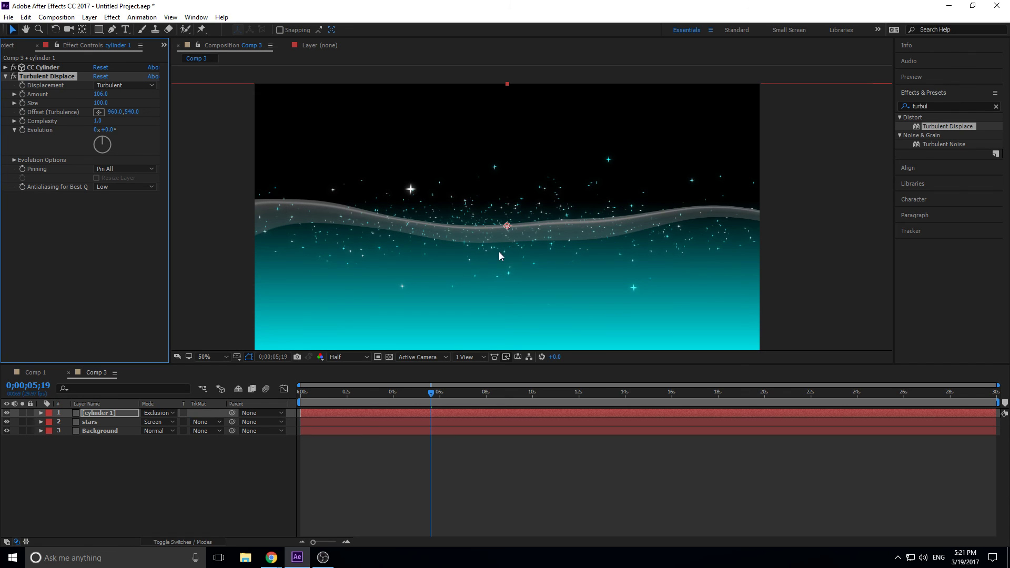
drag(101, 103, 124, 119)
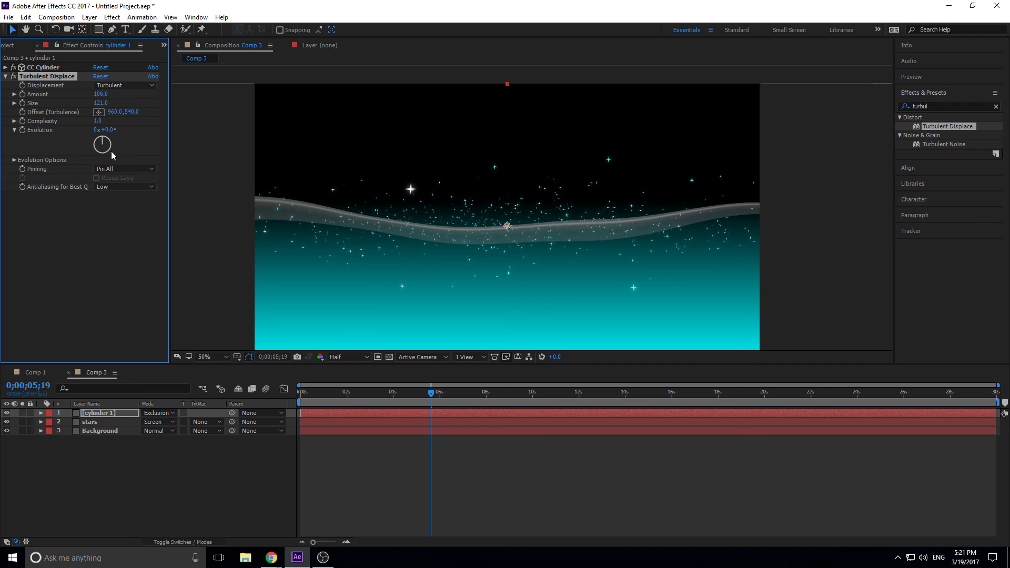
click(133, 187)
click(136, 210)
drag(108, 129, 148, 151)
drag(327, 393, 292, 394)
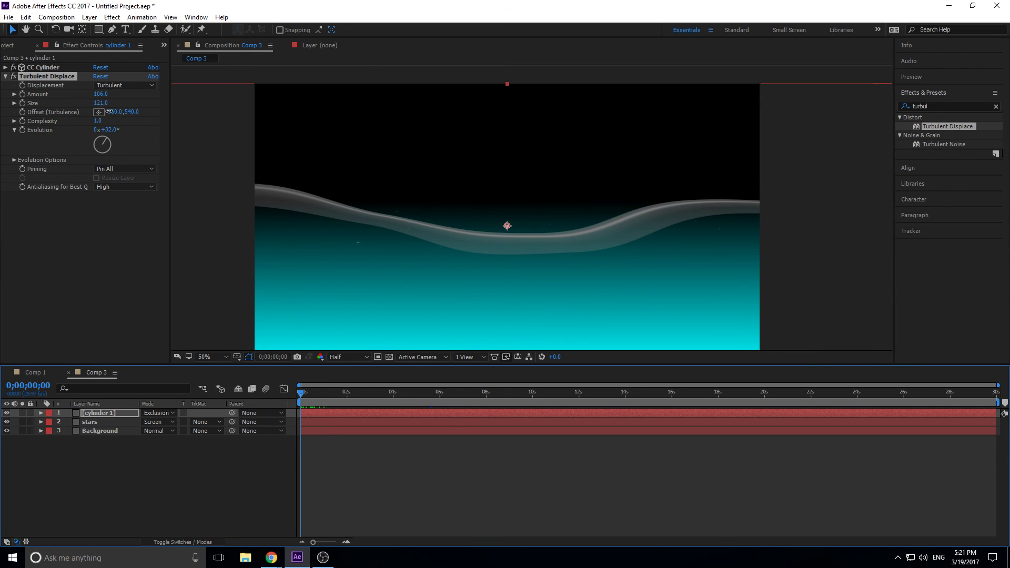
Set Turbulence Offset X to 523 and keyframe it at the first frame
drag(109, 111, 2, 113)
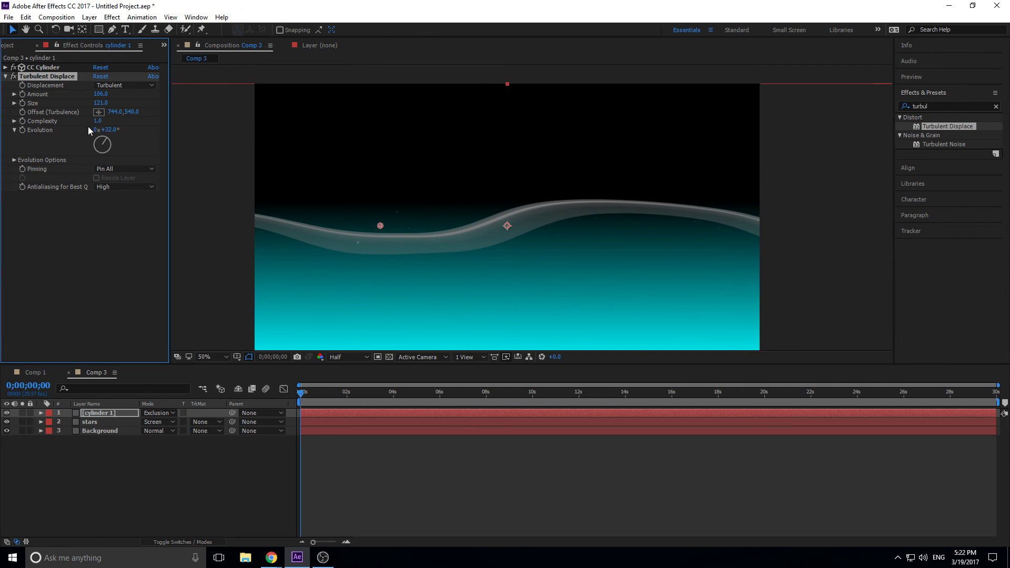
drag(116, 117, 2, 111)
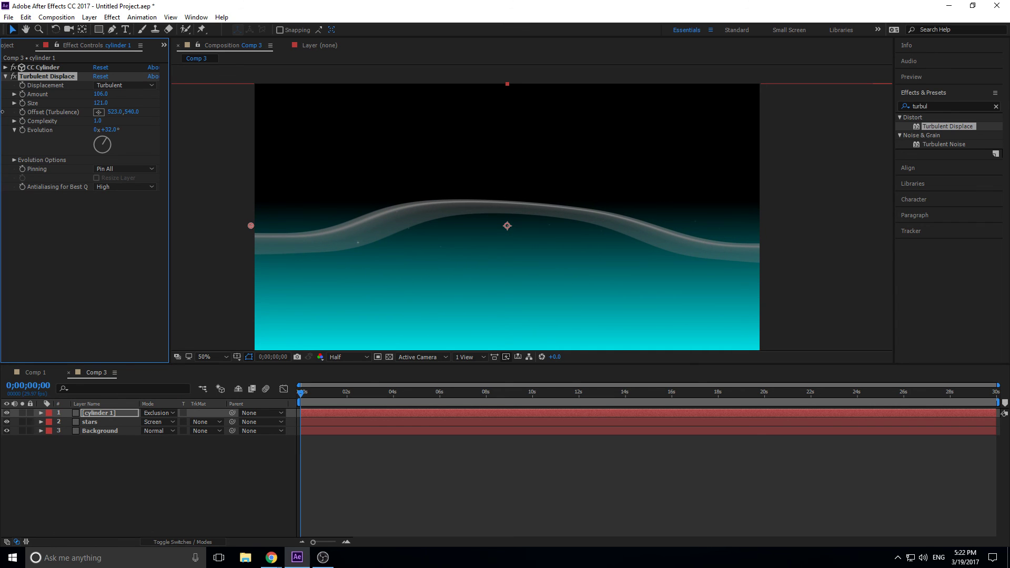
click(22, 112)
Keyframe a larger Turbulence Offset at 20 seconds and preview the drifting wave
drag(300, 393, 766, 401)
drag(114, 112, 461, 284)
drag(347, 394, 252, 401)
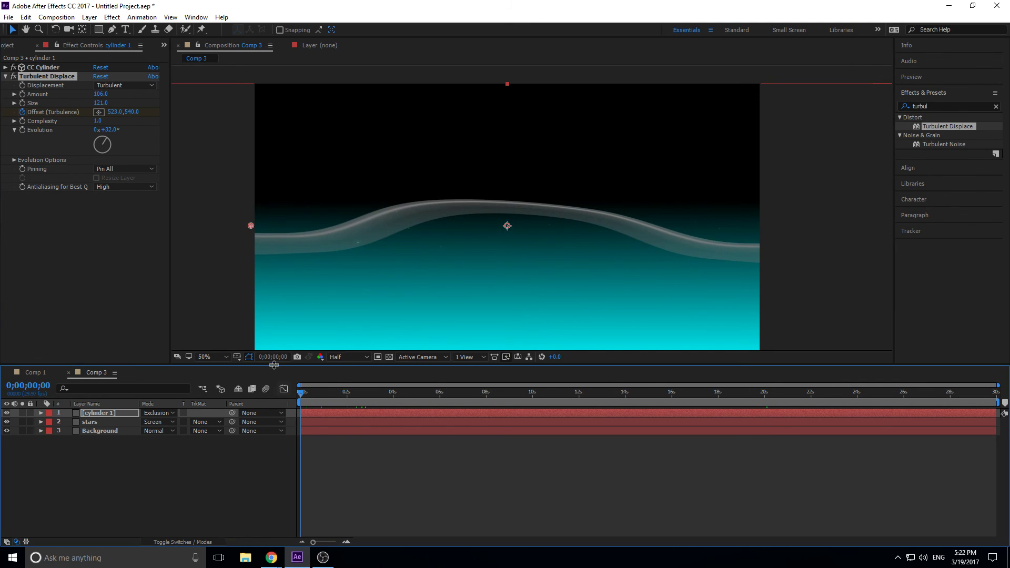
key(space)
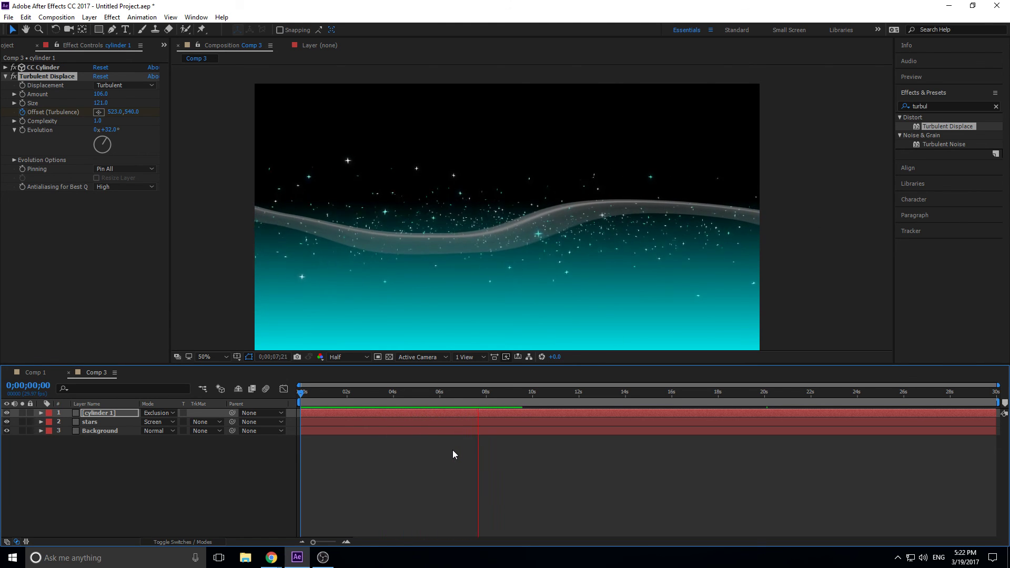
key(space)
key(Home)
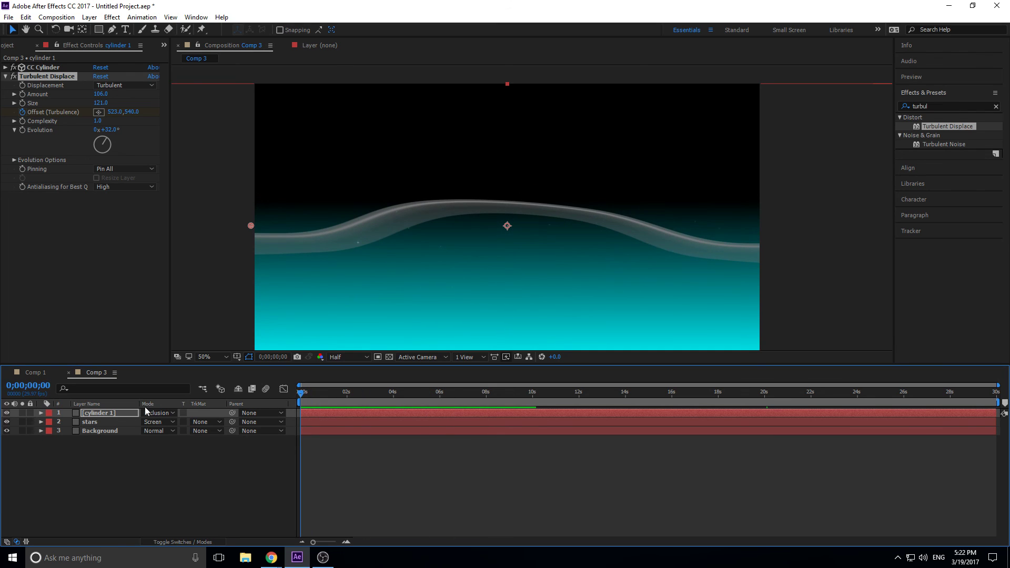
Search 'cc' and apply CC Light Sweep to the cylinder 1 band
right_click(124, 413)
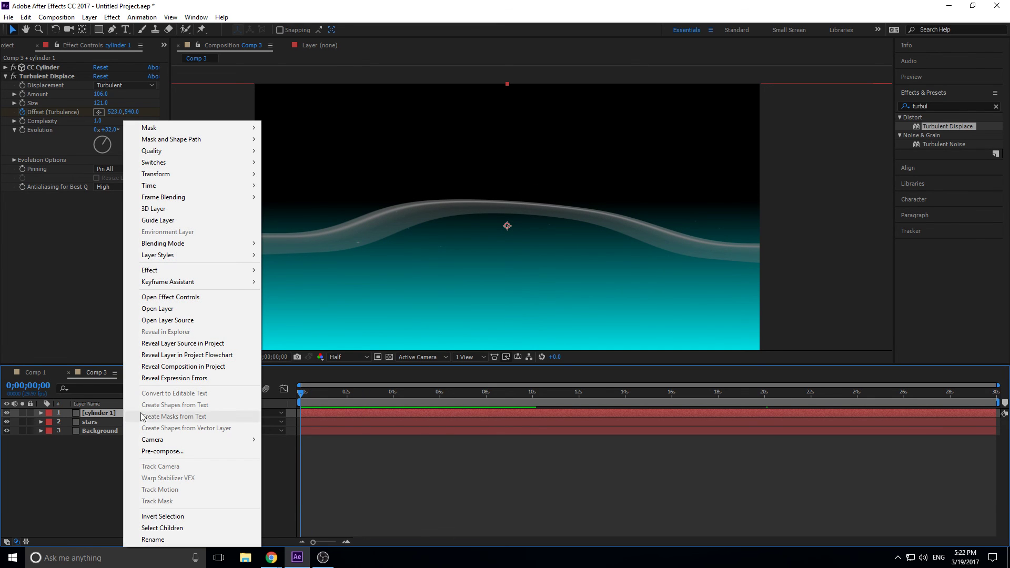
click(440, 454)
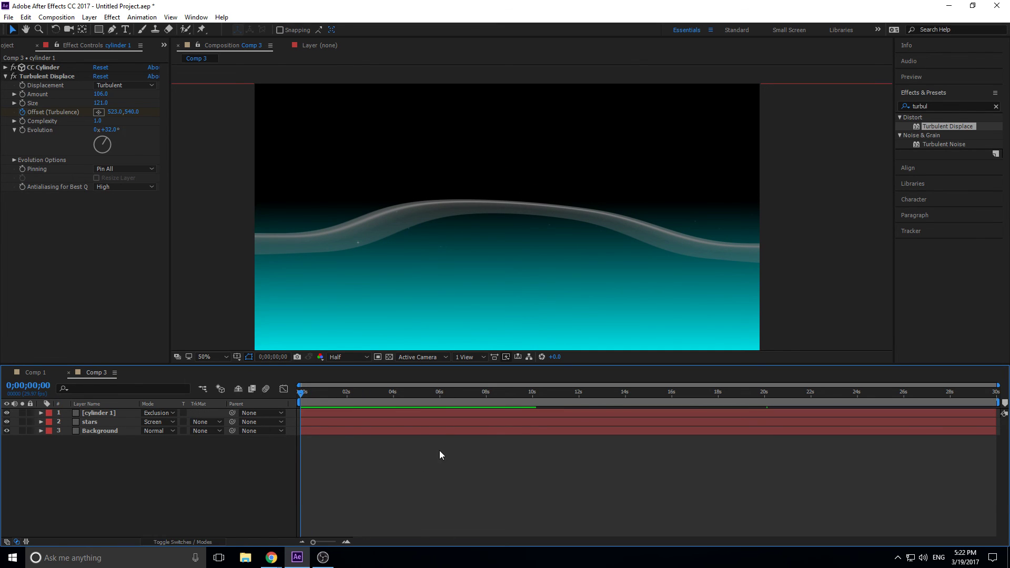
click(935, 106)
text(cc)
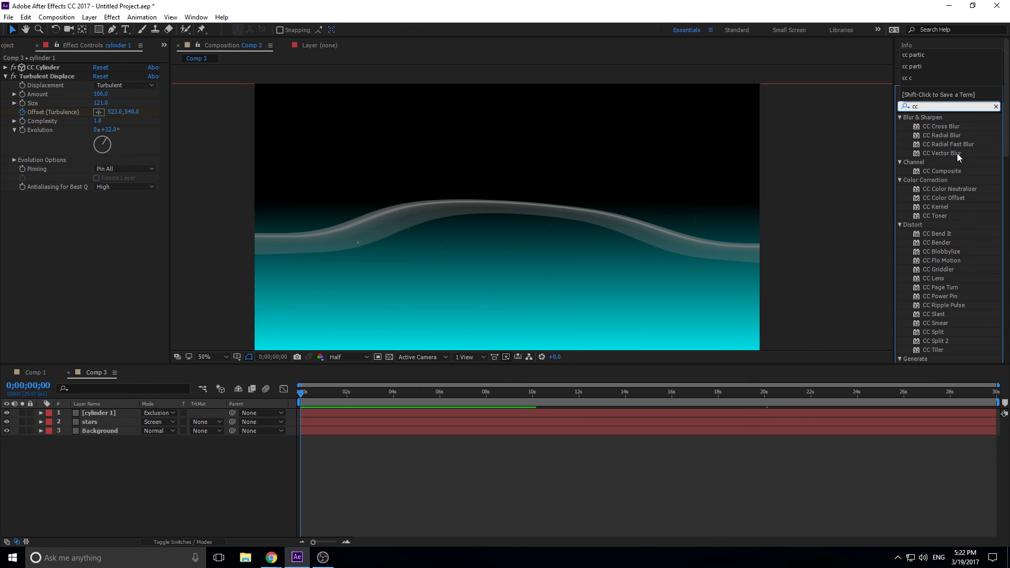
scroll(968, 289, down, 3)
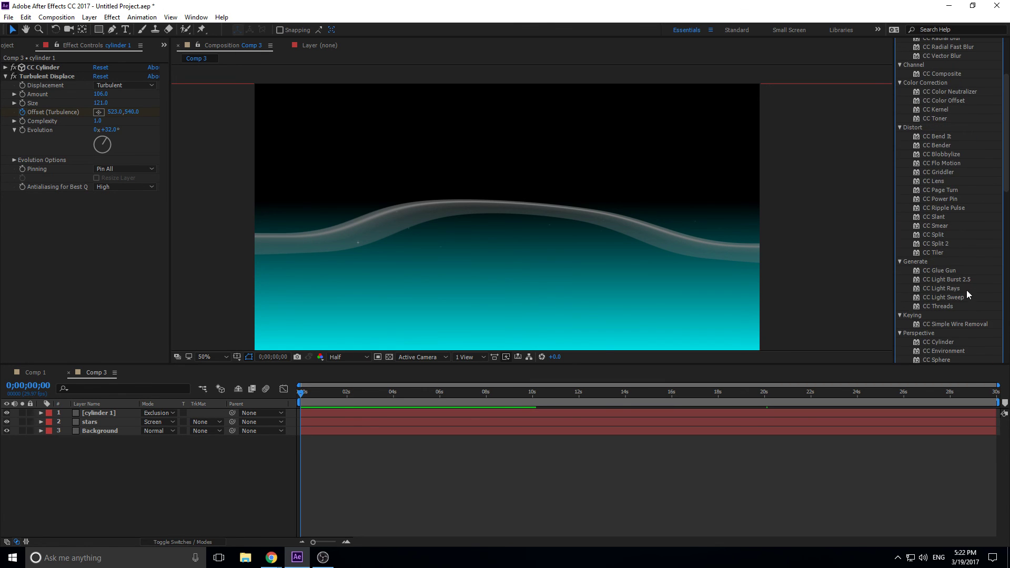
drag(967, 298, 114, 417)
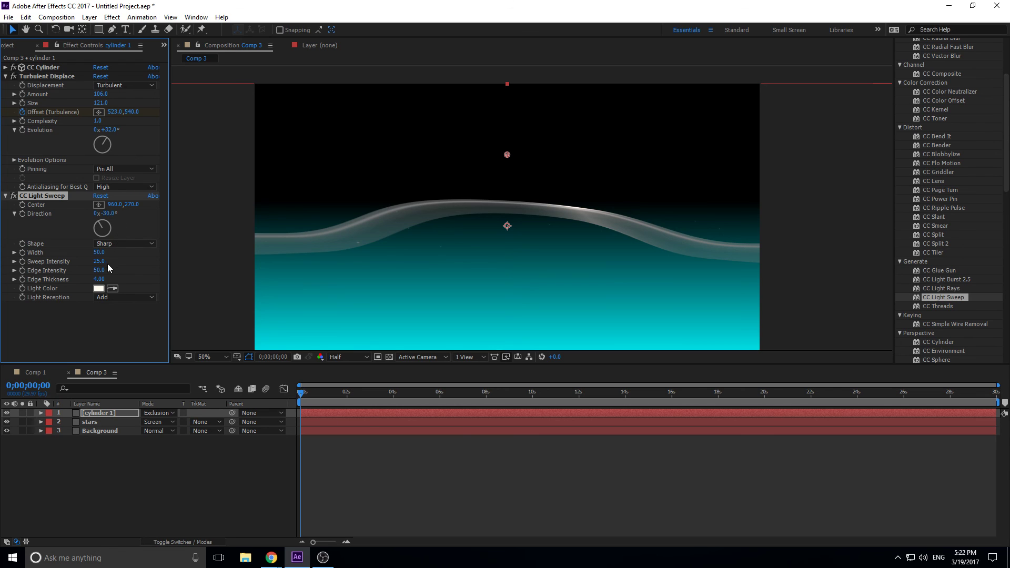
Set the sweep to Width 53, Sweep Intensity 48 and Edge Intensity 44, then scrub to check
mouse_move(100, 261)
mouse_down()
mouse_move(127, 261)
mouse_move(105, 271)
mouse_move(90, 252)
mouse_move(135, 262)
mouse_move(90, 266)
mouse_move(176, 269)
mouse_up()
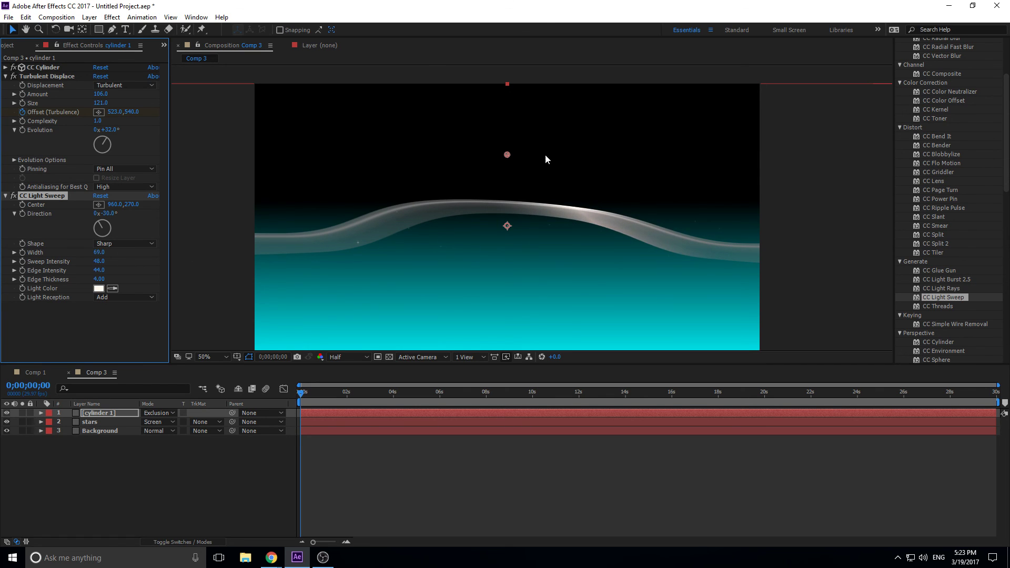
drag(99, 253, 92, 252)
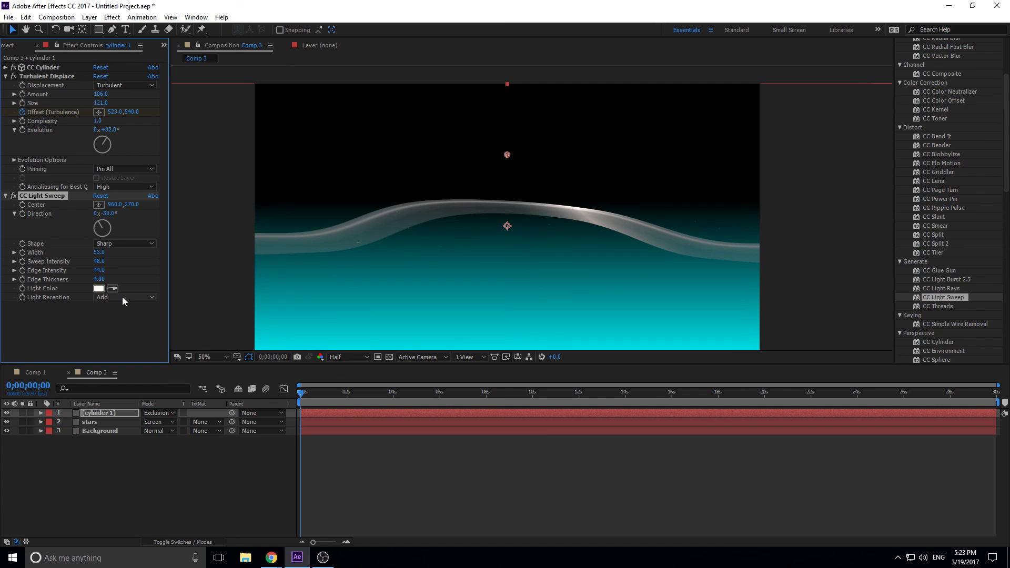
drag(308, 396, 478, 401)
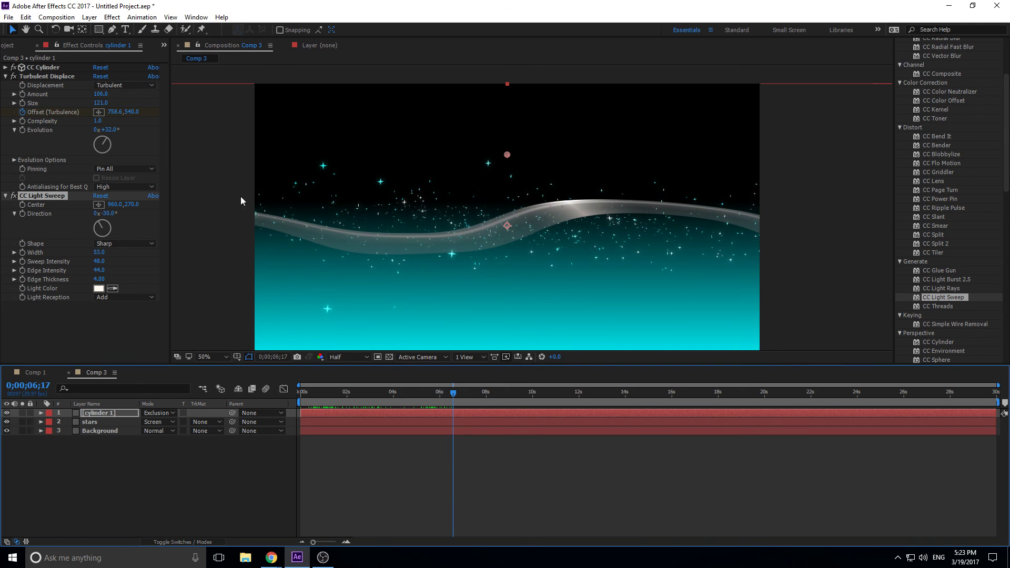
drag(453, 396, 294, 404)
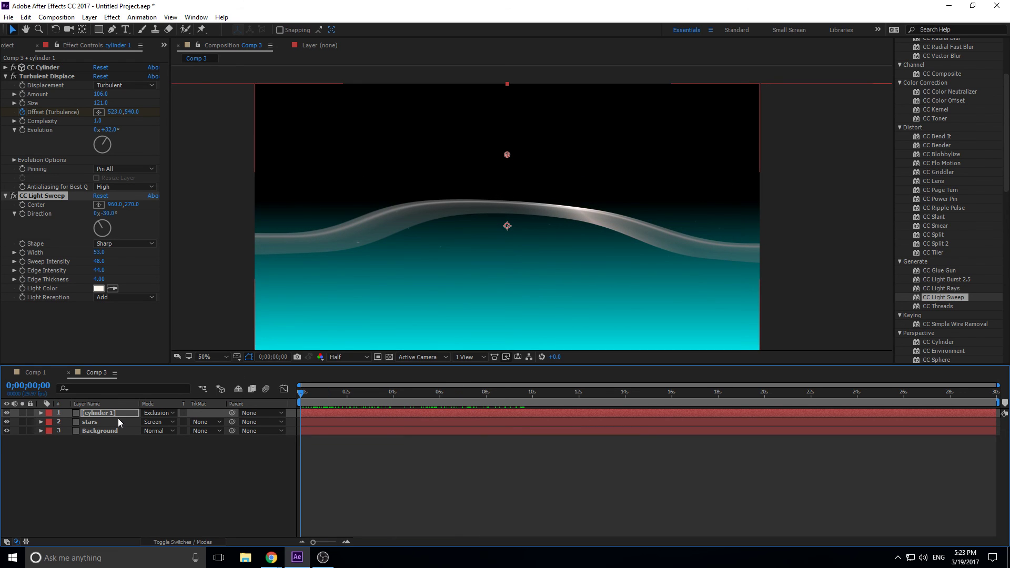
Add an Outer Glow layer style to cylinder 1 with cyan sampled from the comp
right_click(116, 416)
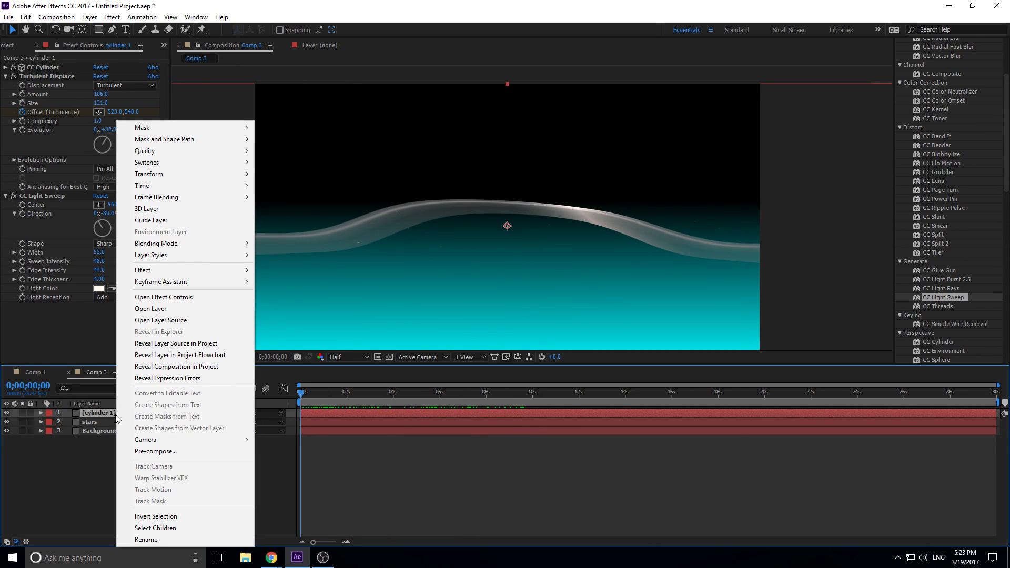
mouse_move(207, 253)
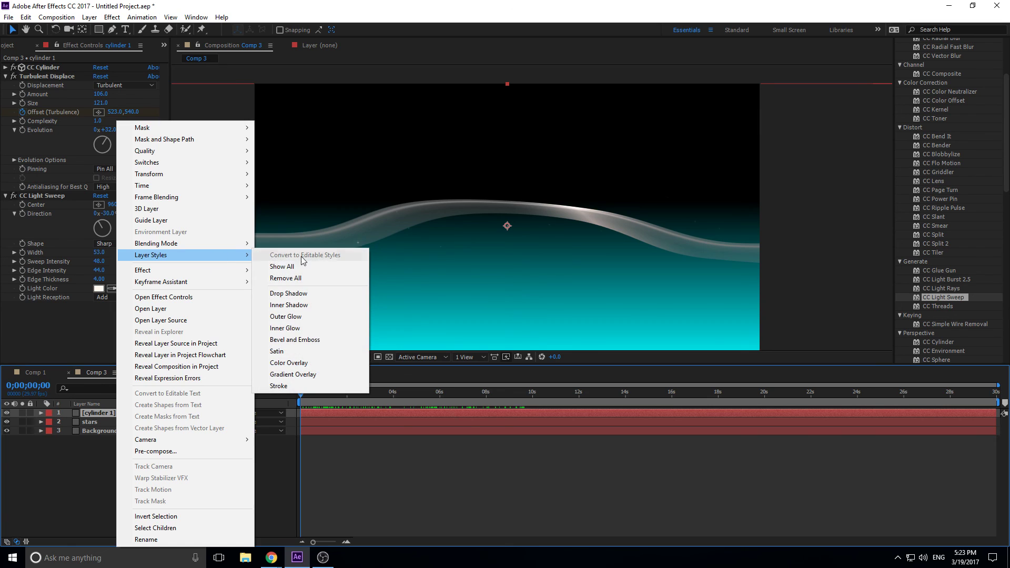
click(304, 317)
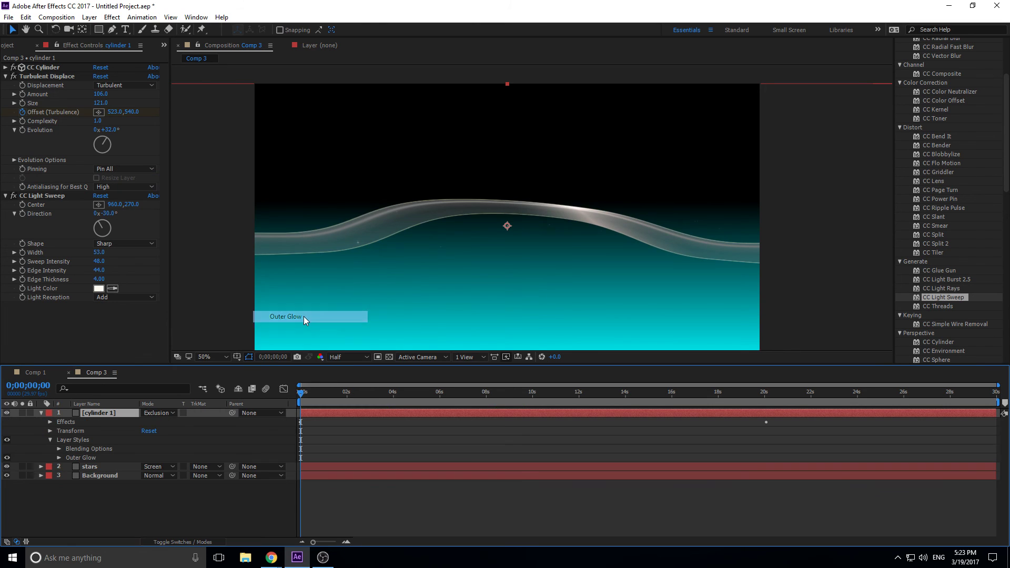
click(59, 458)
scroll(106, 474, down, 3)
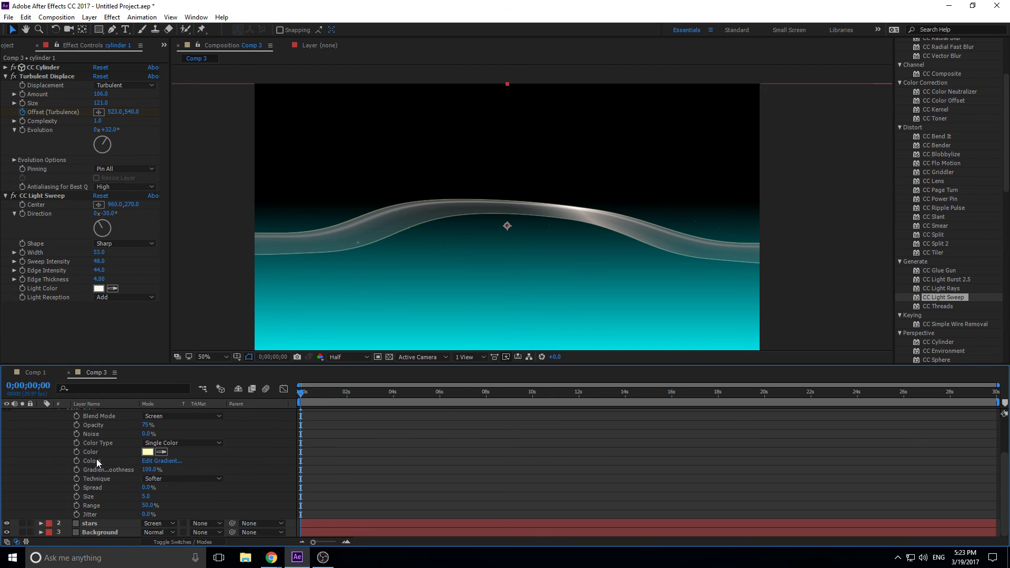
scroll(109, 435, up, 3)
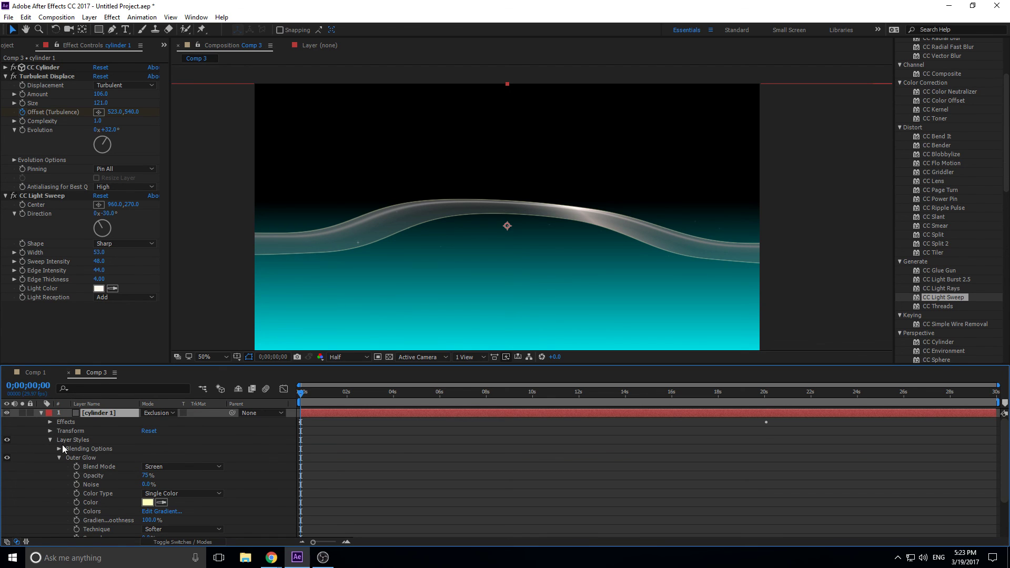
scroll(68, 460, down, 3)
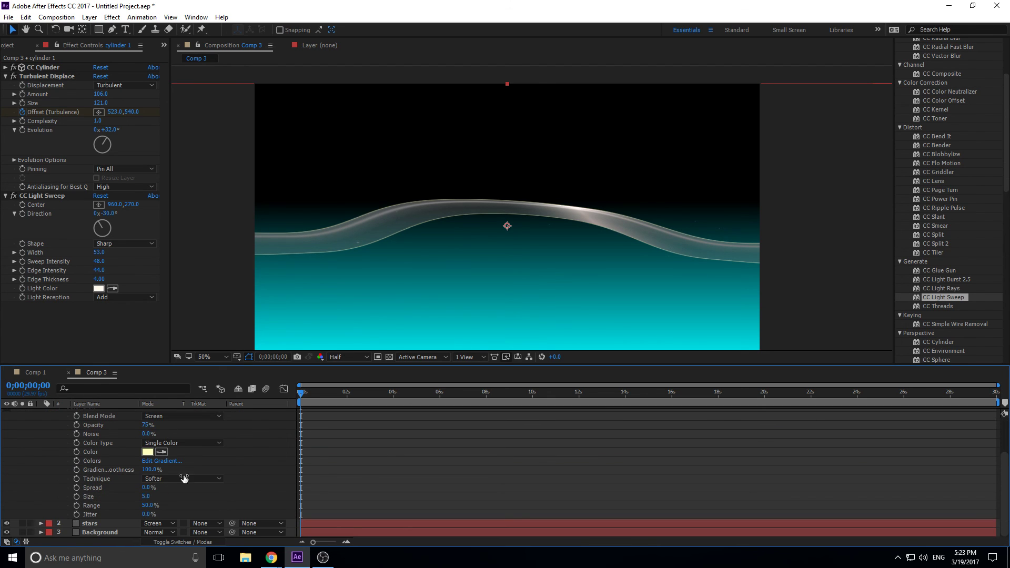
click(161, 451)
click(290, 347)
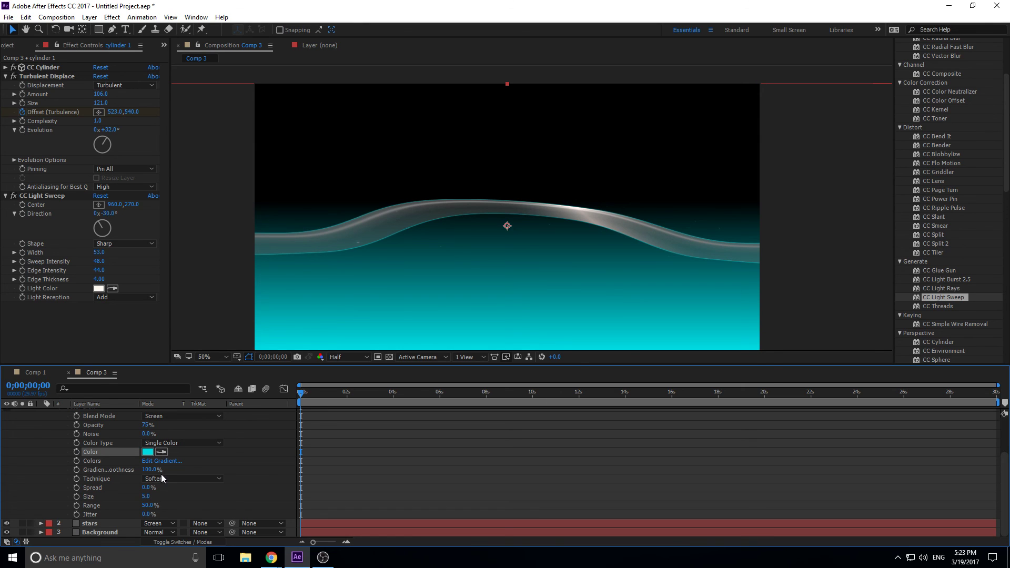
Set the Outer Glow Spread to 16% and Size to 21
drag(147, 488, 158, 490)
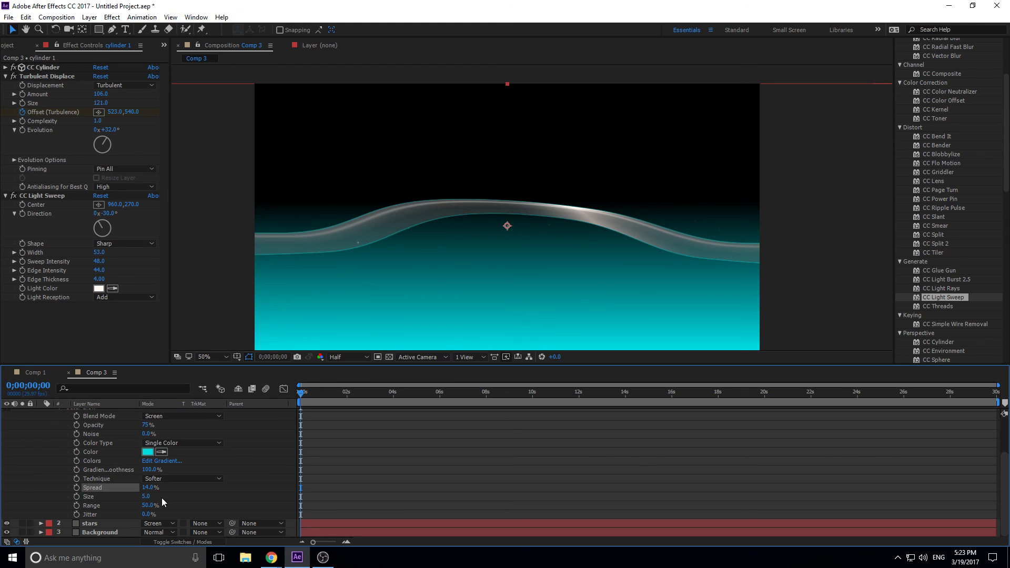
drag(149, 497, 158, 498)
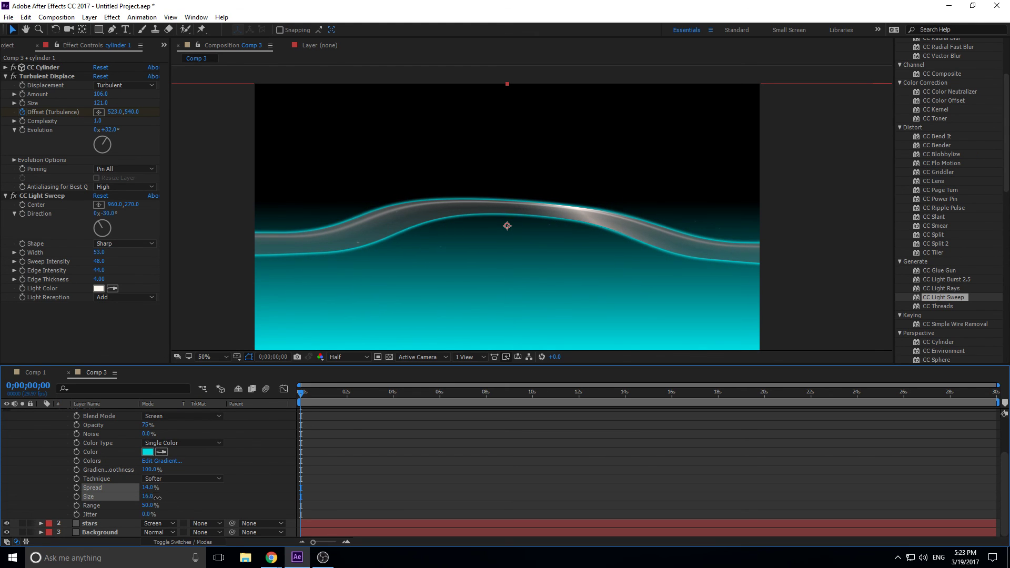
drag(158, 498, 127, 488)
drag(150, 497, 156, 497)
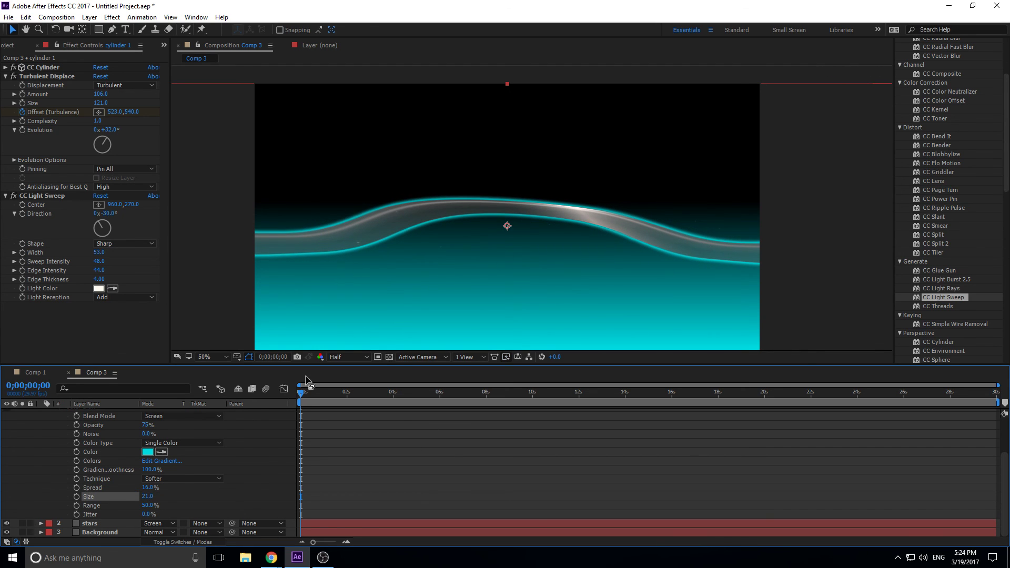
drag(301, 392, 280, 413)
scroll(56, 472, up, 3)
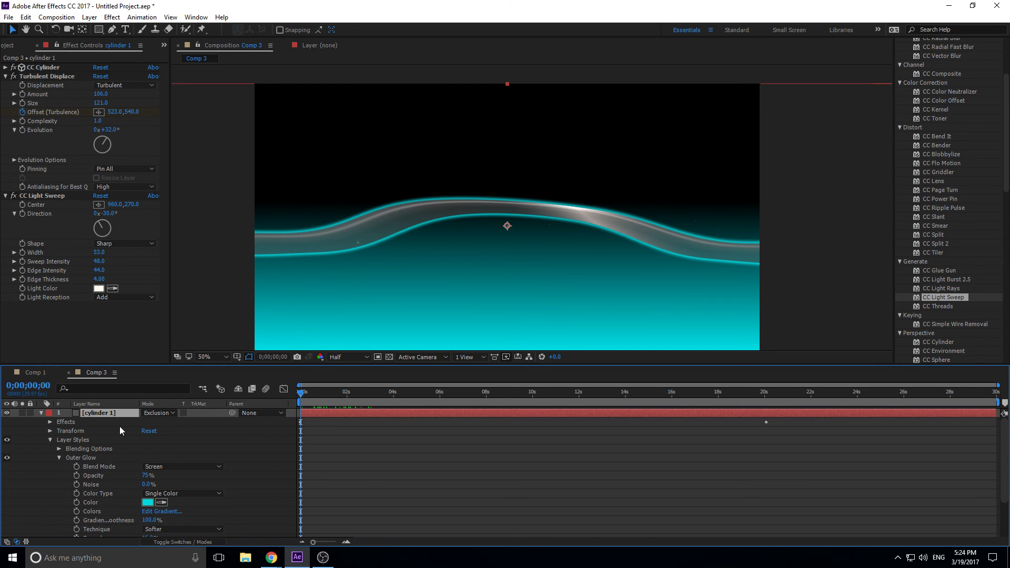
Duplicate the cylinder 1 band layer and rename the copy to cylinder 2
key(ctrl+d)
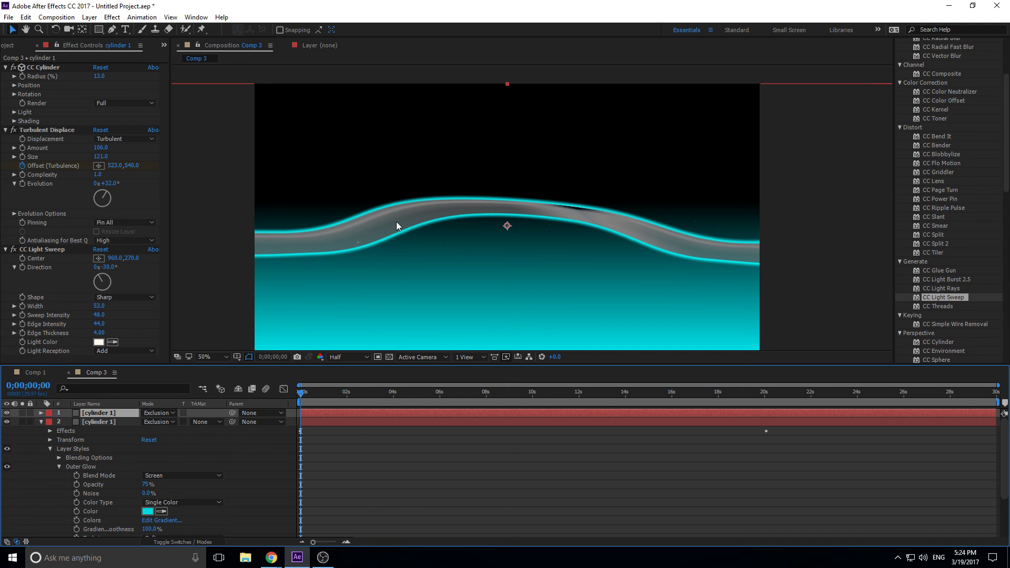
right_click(112, 417)
click(132, 540)
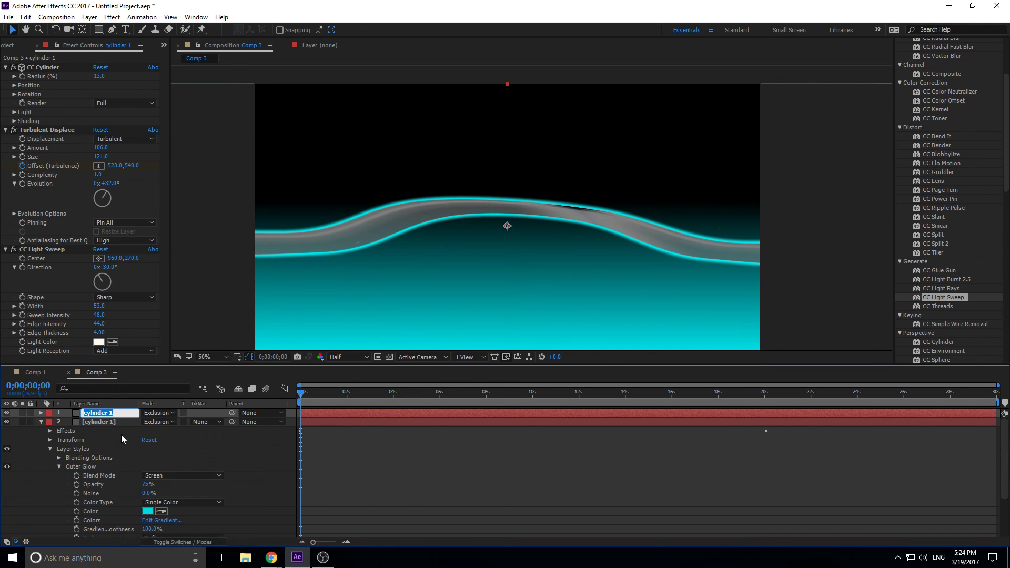
click(120, 414)
key(BackSpace)
text(w3)
text(2)
key(Return)
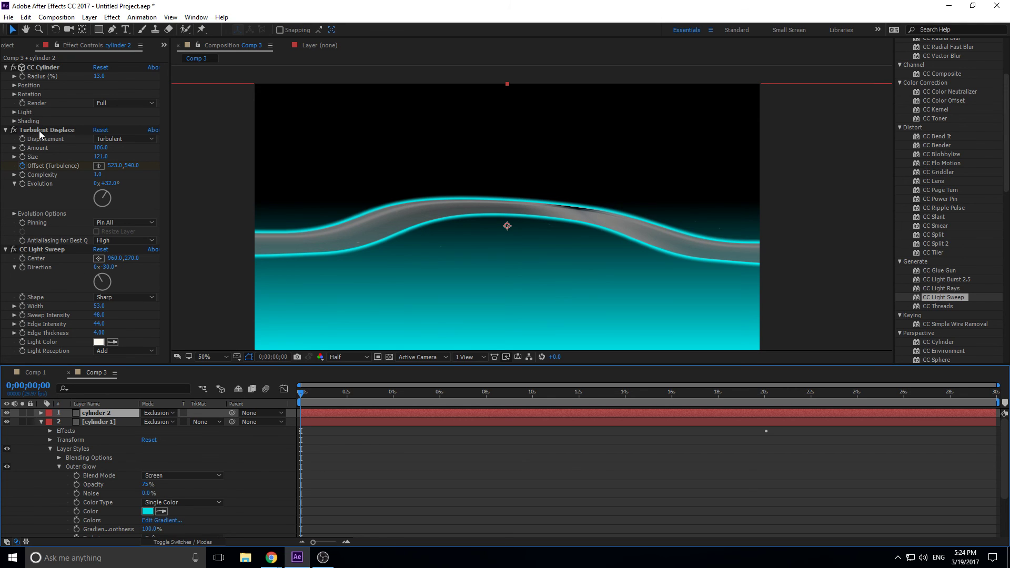
Offset cylinder 2's turbulence to 761,540, stack it above cylinder 1, and reveal its light sweep center
drag(115, 165, 256, 179)
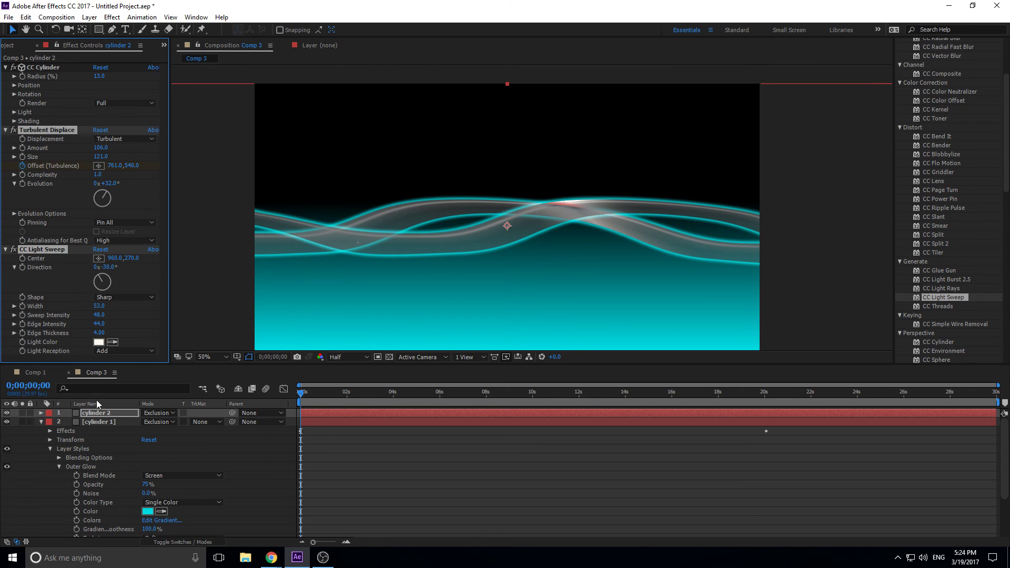
click(100, 413)
key(shift+Down)
key(shift+Down)
key(shift+Down)
key(shift+Down)
key(shift+Down)
key(shift+Down)
key(shift+Down)
key(shift+Down)
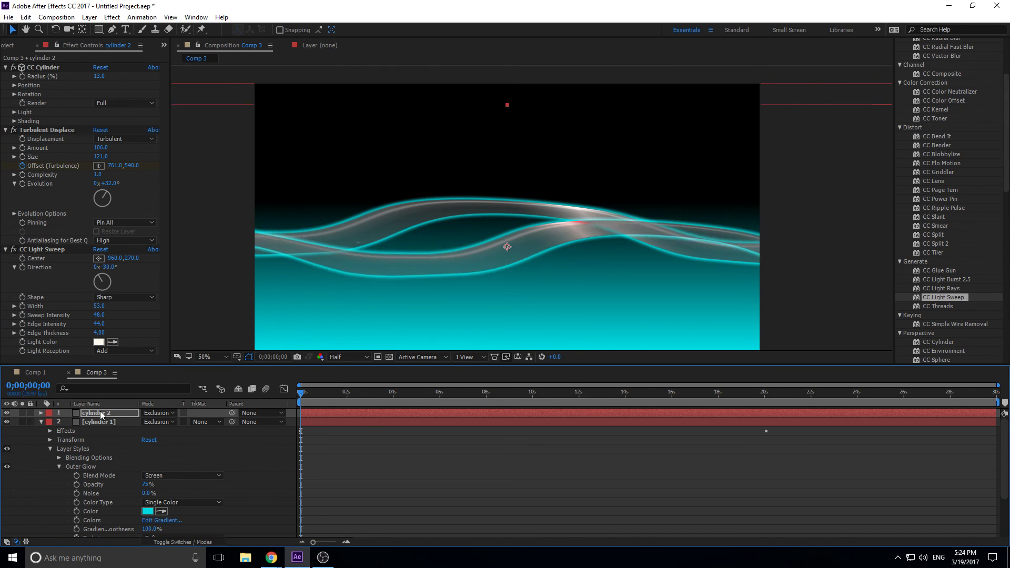
key(shift+Down)
key(shift+Down)
key(shift+Up)
key(shift+Up)
key(shift+Up)
key(shift+Up)
key(shift+Up)
key(shift+Up)
key(shift+Up)
key(shift+Up)
key(shift+Up)
key(shift+Up)
key(shift+Up)
key(shift+Up)
key(shift+Up)
key(shift+Up)
key(shift+Up)
key(shift+Up)
key(shift+Up)
key(shift+Up)
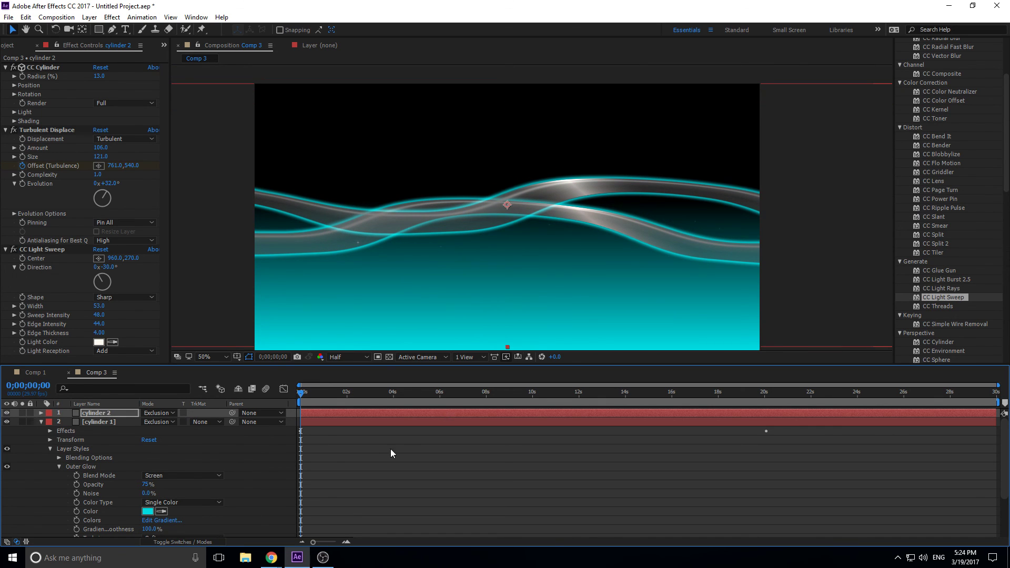
drag(304, 394, 310, 421)
click(53, 249)
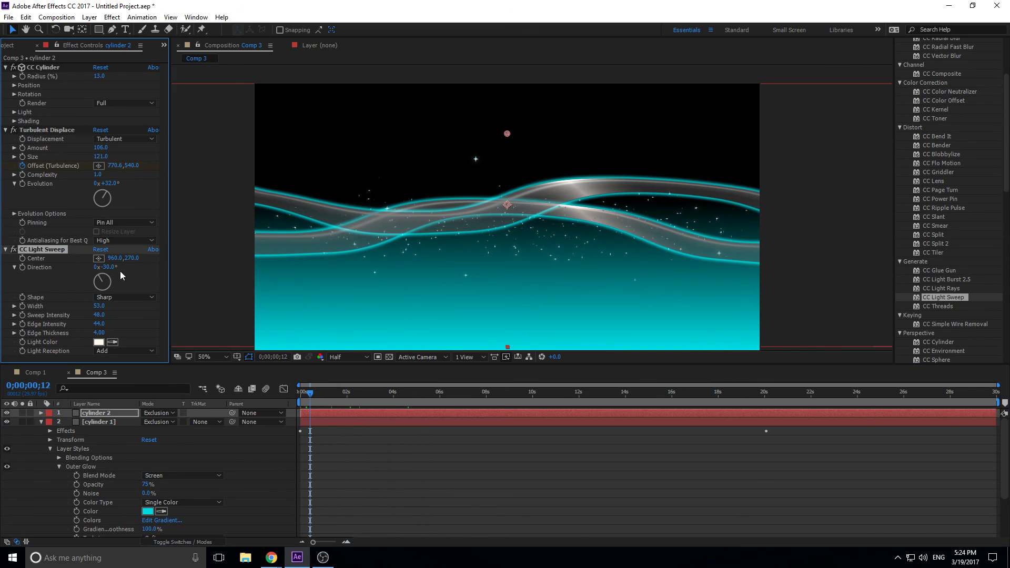
Shift cylinder 2's light sweep center along the band, preview, and set its cylinder radius to 6
drag(117, 259, 180, 248)
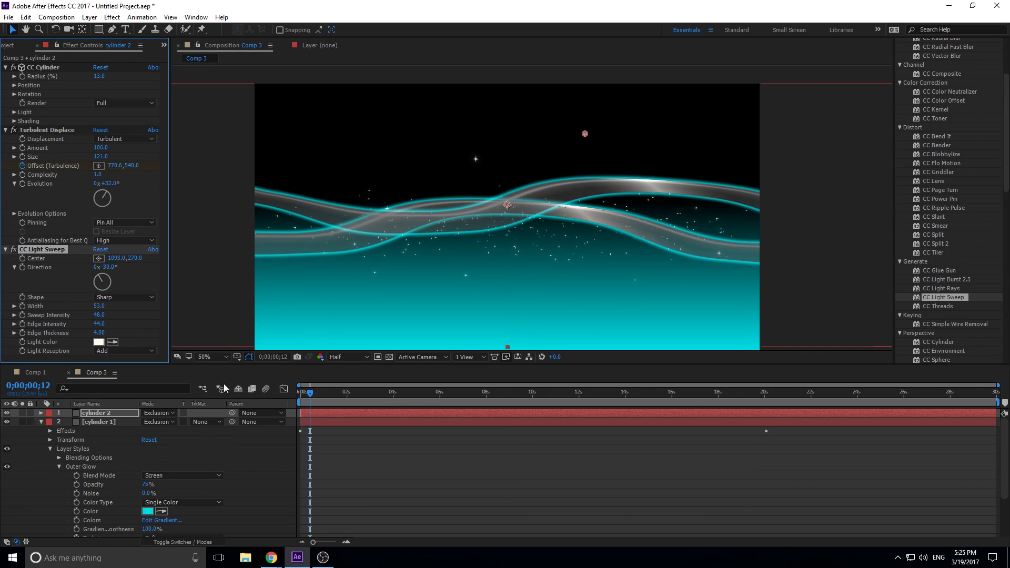
drag(310, 393, 265, 399)
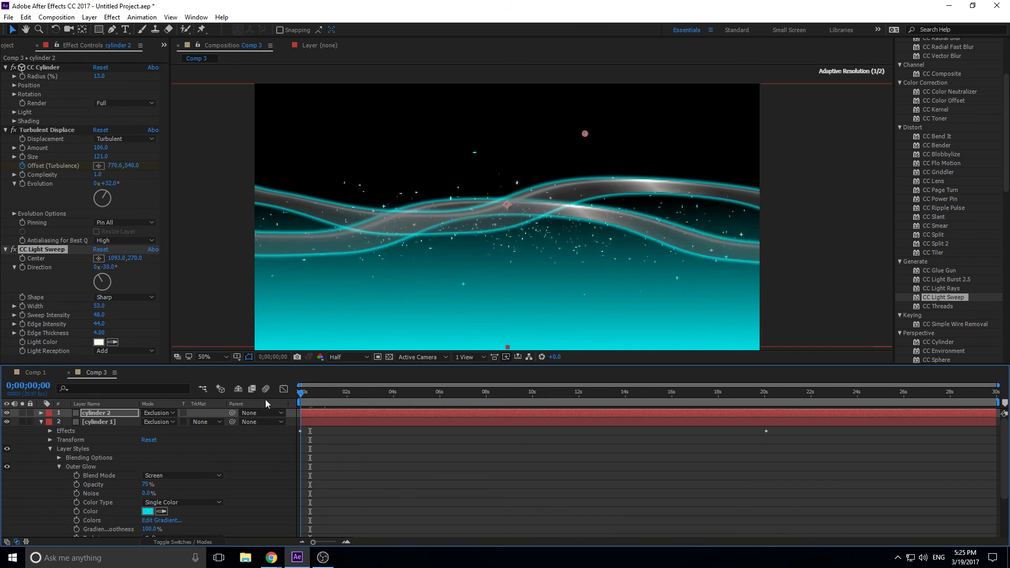
key(space)
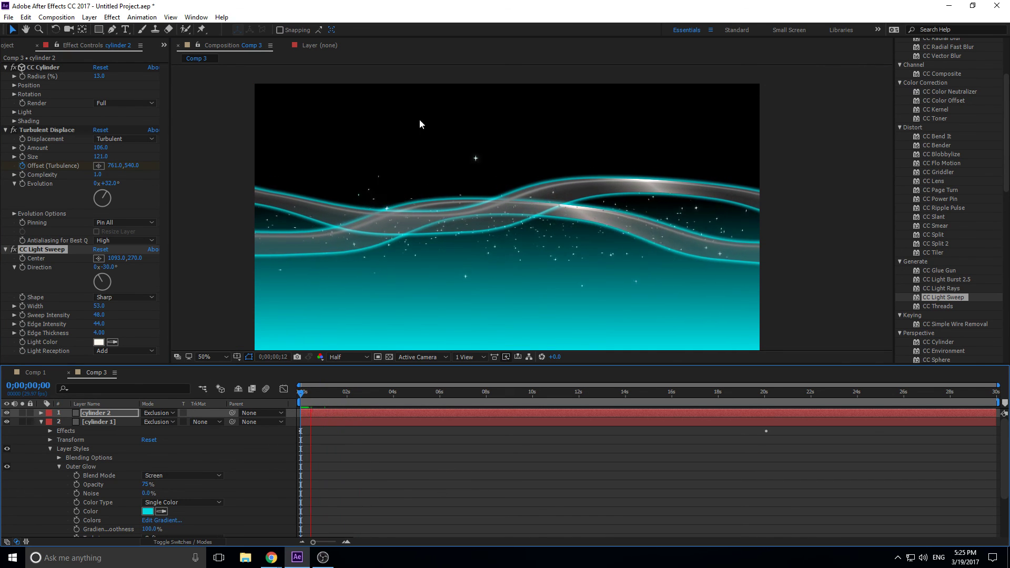
click(330, 394)
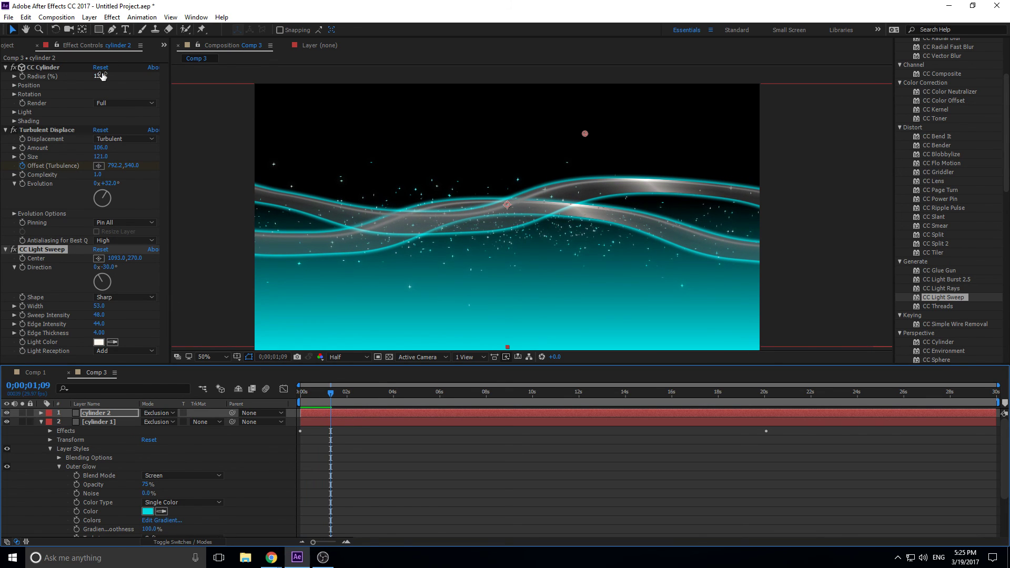
drag(97, 75, 99, 76)
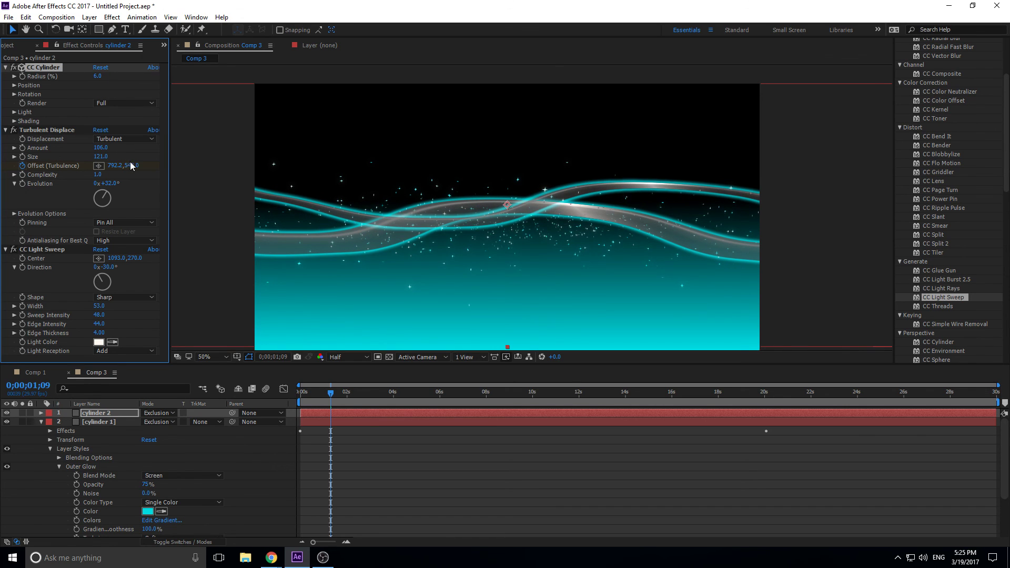
Change cylinder 1's outer glow color to pale cyan 83CFD2 and preview from the start
scroll(145, 471, down, 2)
click(148, 485)
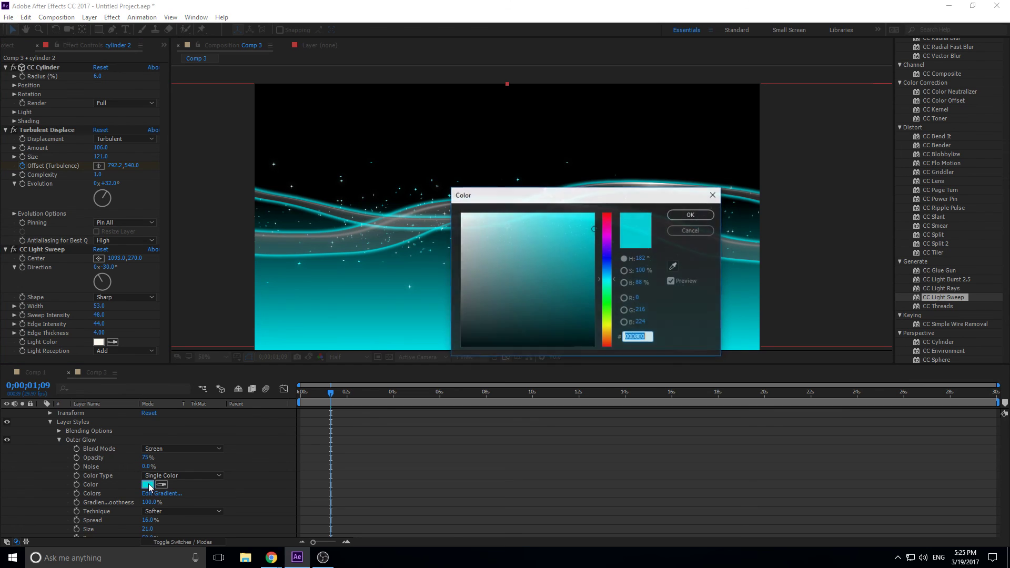
mouse_move(568, 237)
mouse_down()
mouse_move(564, 225)
mouse_move(468, 228)
mouse_move(512, 237)
mouse_up()
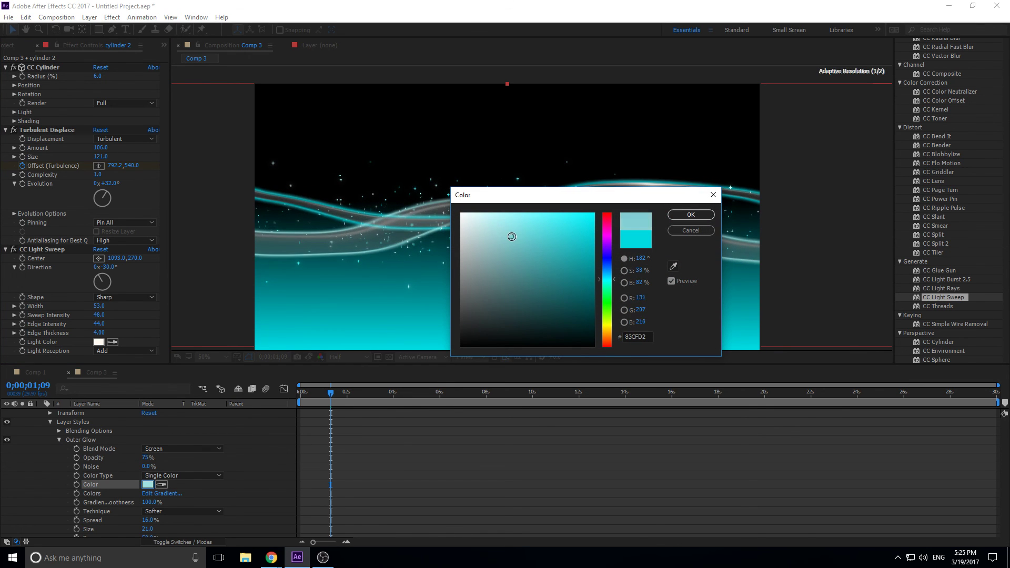
click(691, 215)
click(466, 310)
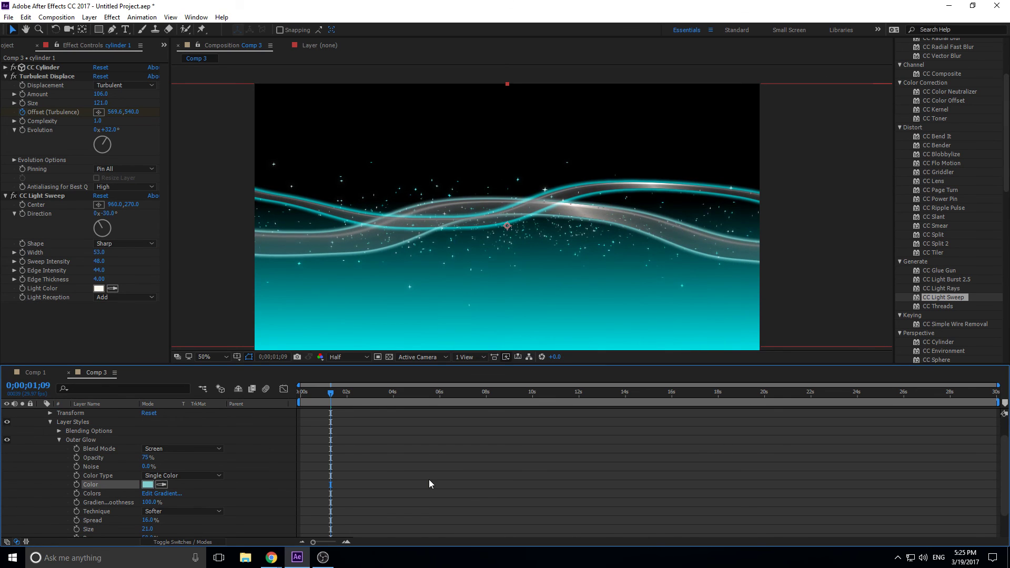
drag(330, 393, 279, 399)
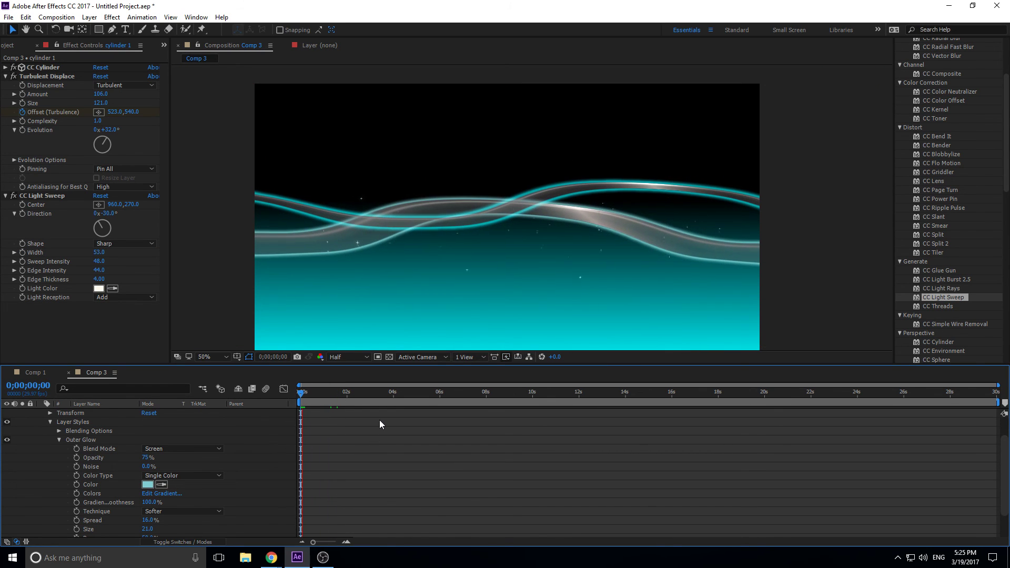
key(space)
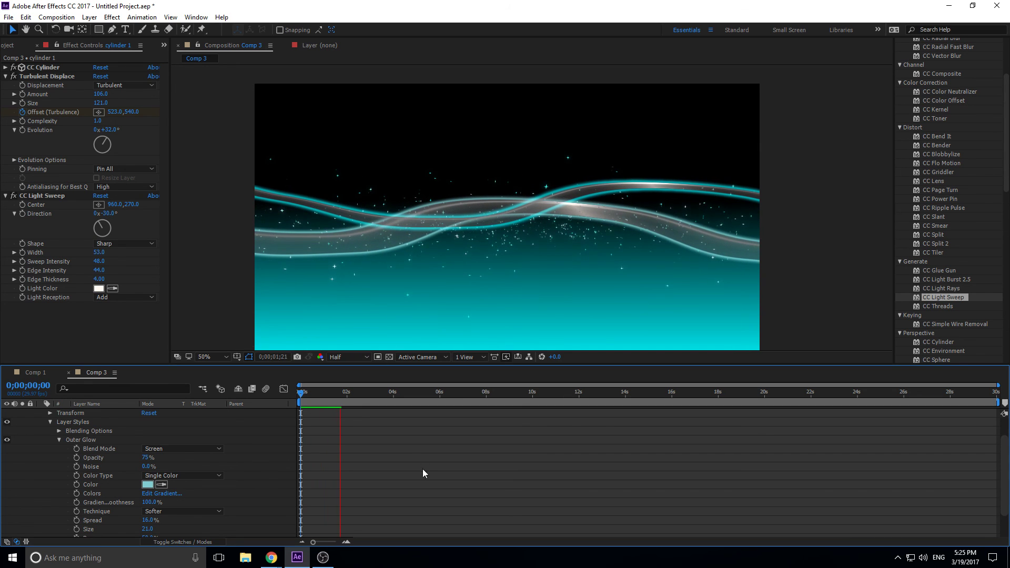
key(space)
Move the Background Gradient Ramp start point up to 960,383, preview, then view Comp 1
click(40, 422)
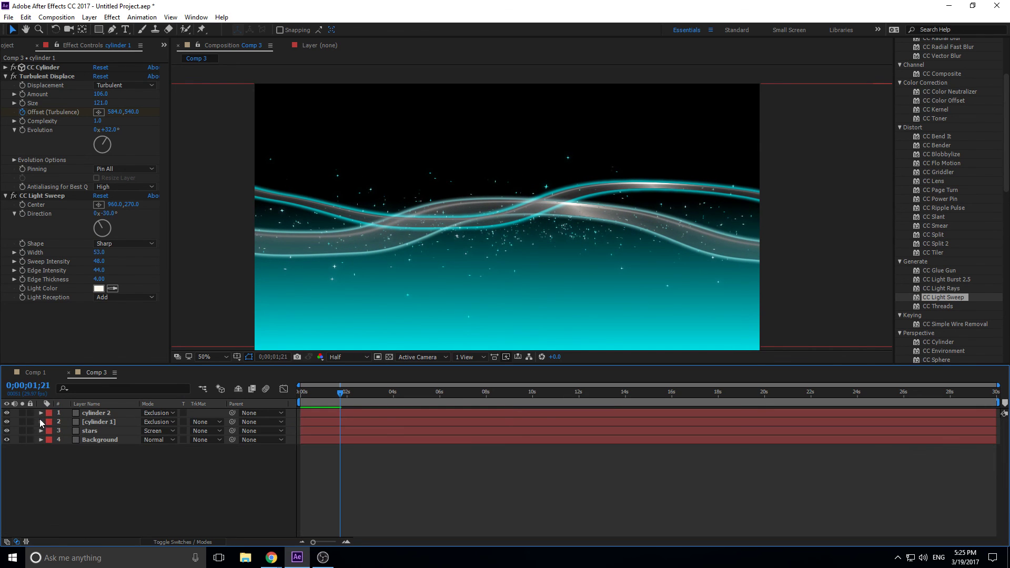
click(95, 440)
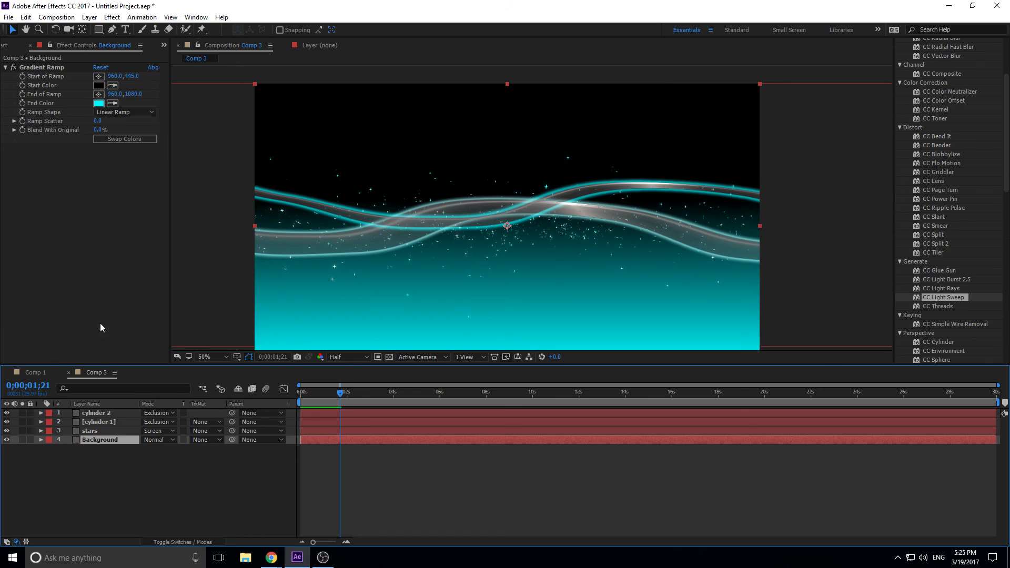
drag(135, 75, 47, 87)
click(365, 483)
key(Home)
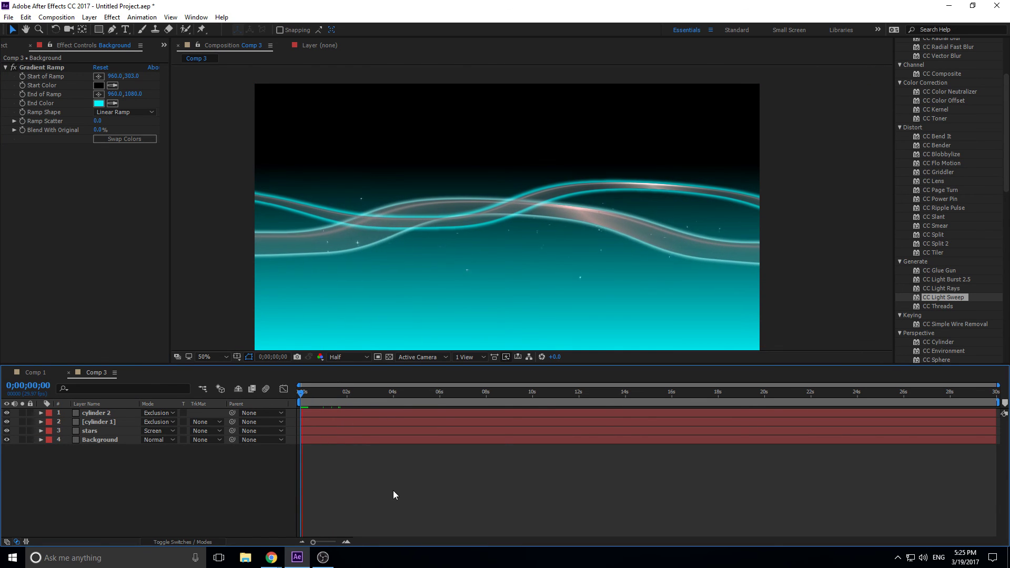
key(space)
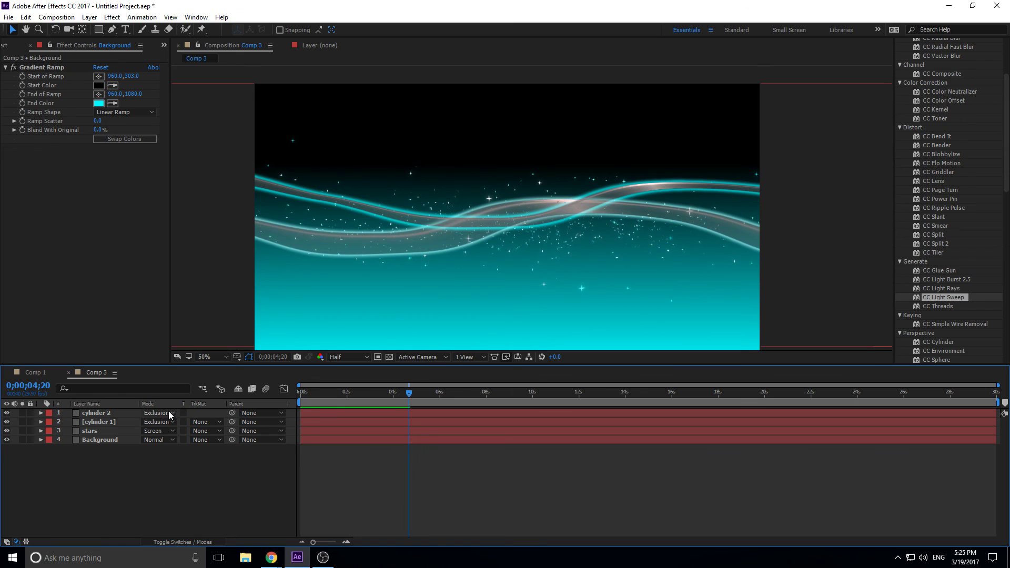
click(33, 372)
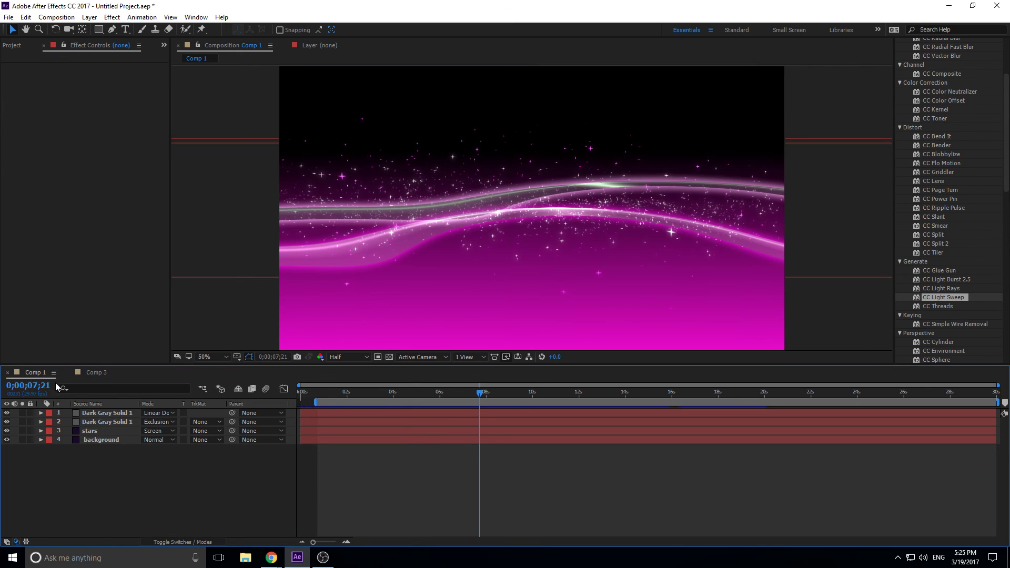
Back in Comp 3, switch cylinder 2's blend mode from Exclusion to Linear Dodge and preview
click(97, 371)
click(172, 421)
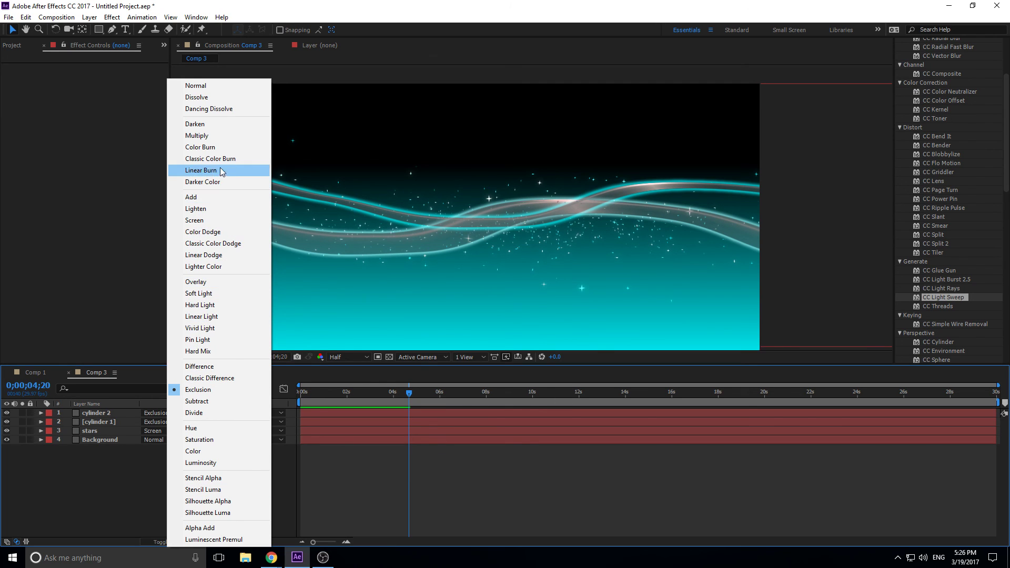
click(227, 255)
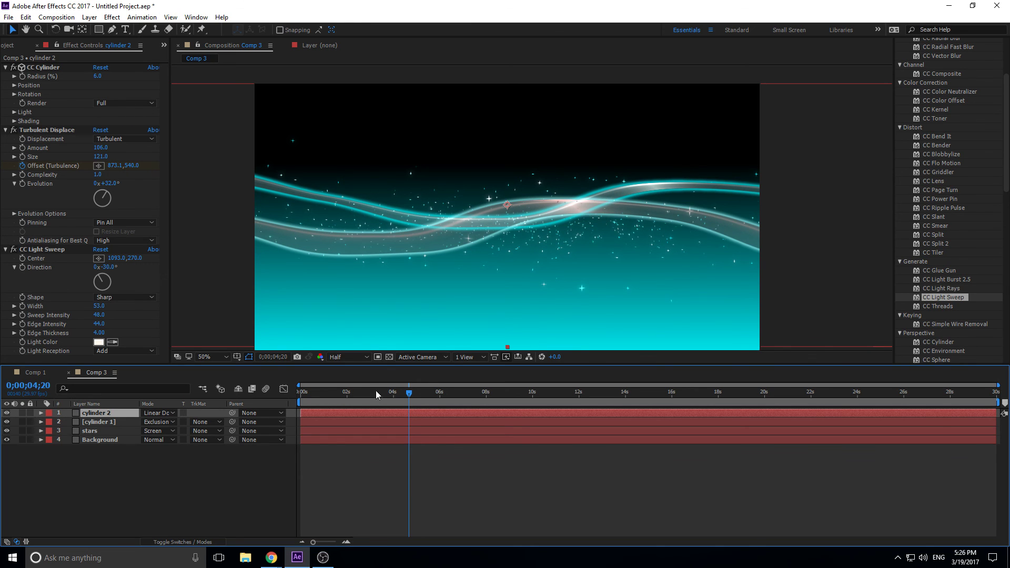
key(space)
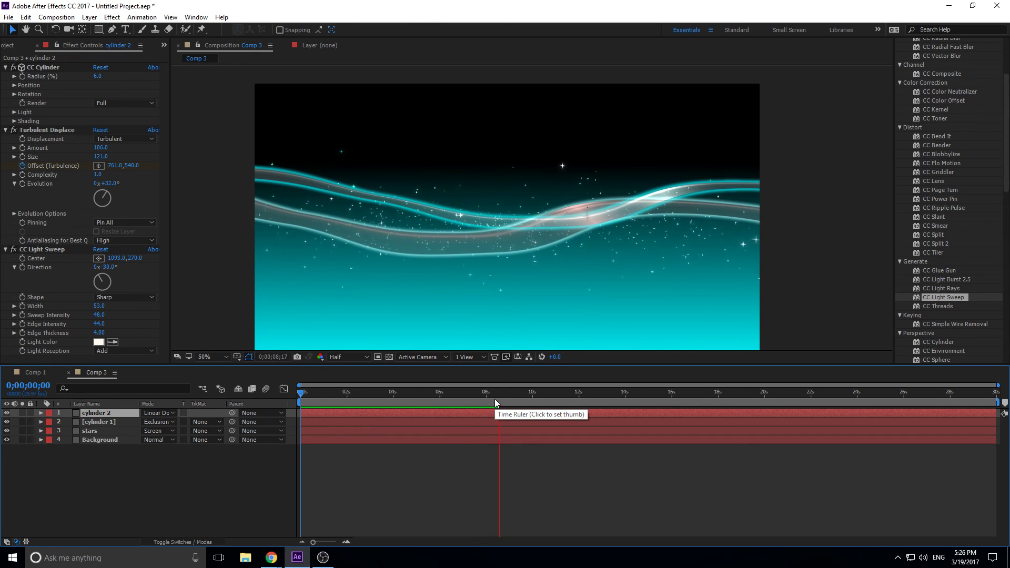
click(366, 401)
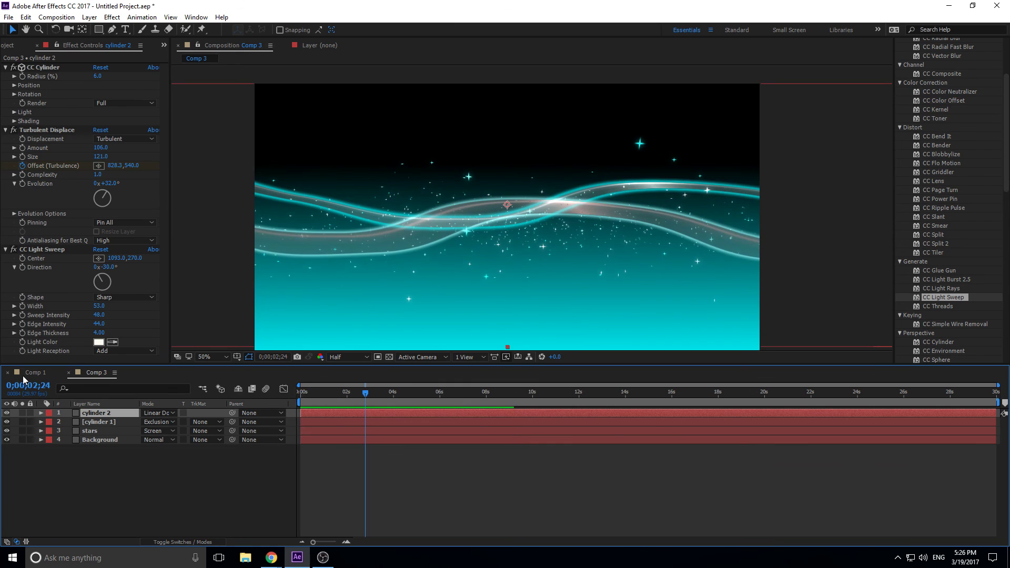
click(26, 375)
click(296, 398)
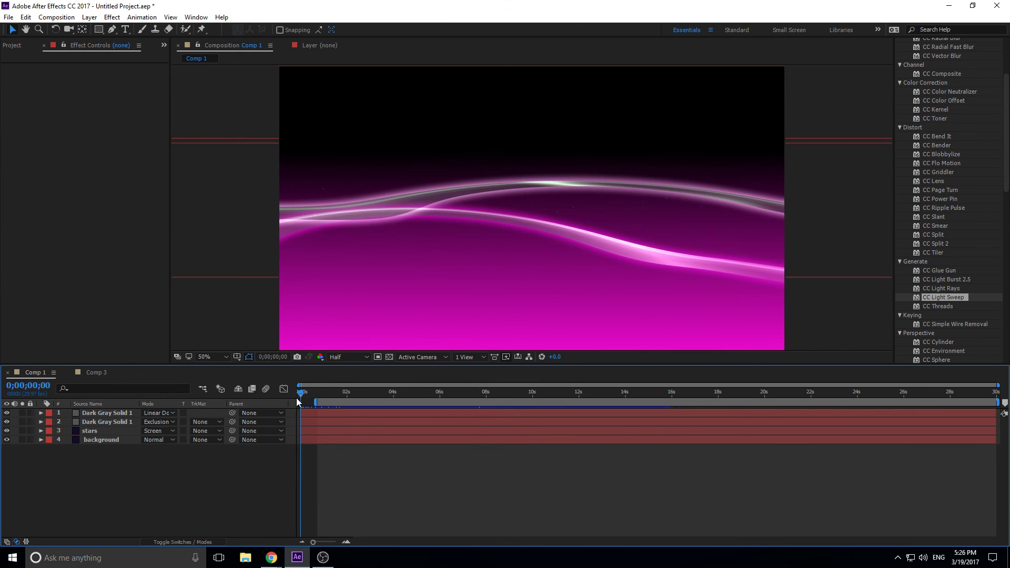
drag(296, 398, 481, 403)
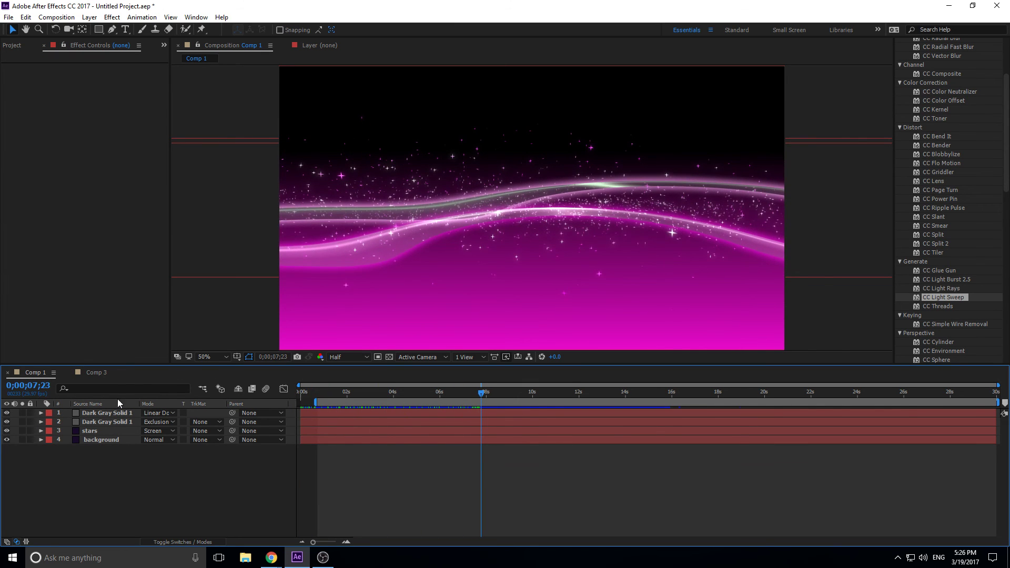
click(108, 373)
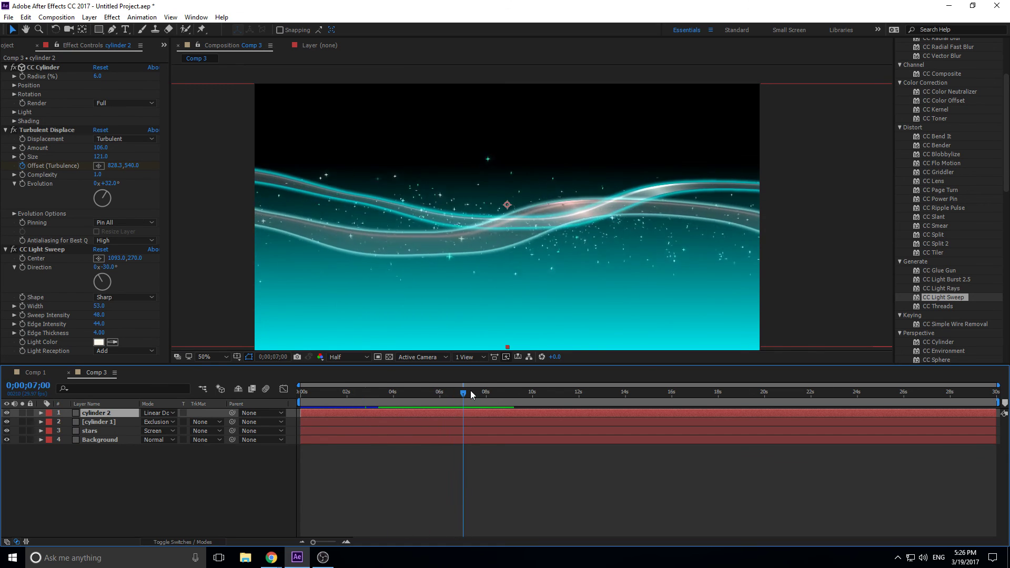
key(space)
click(46, 376)
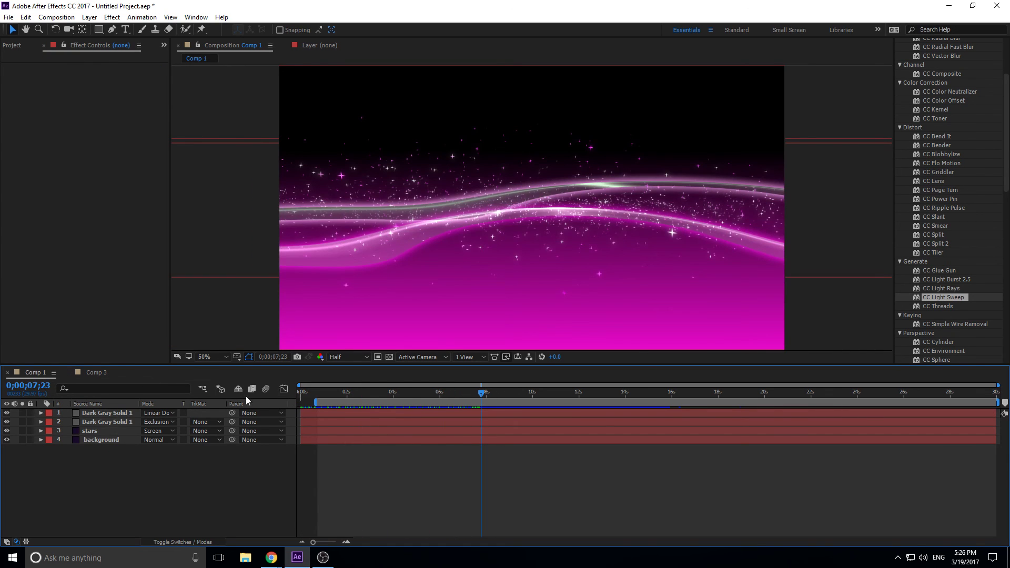
click(92, 373)
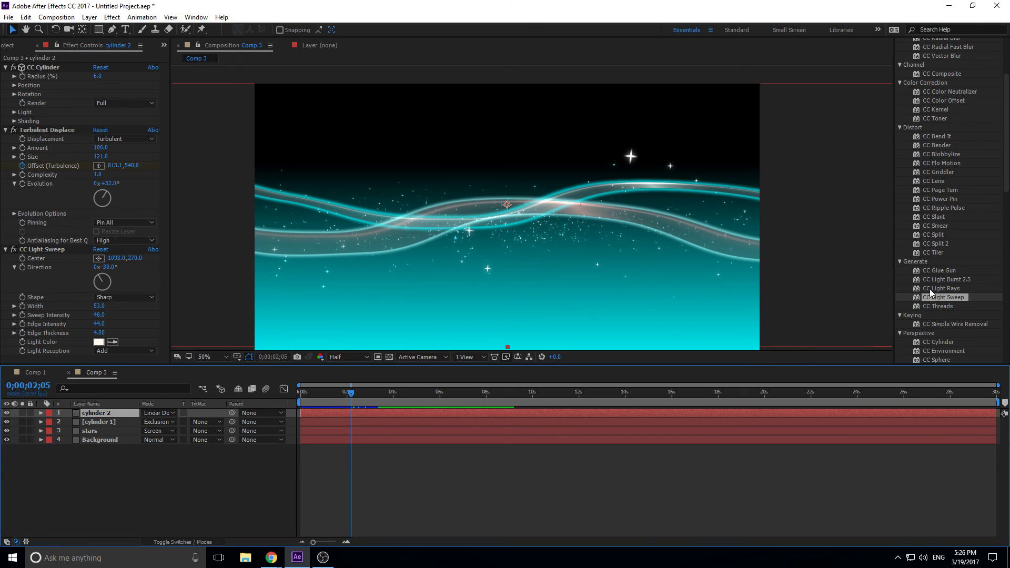
scroll(969, 240, down, 2)
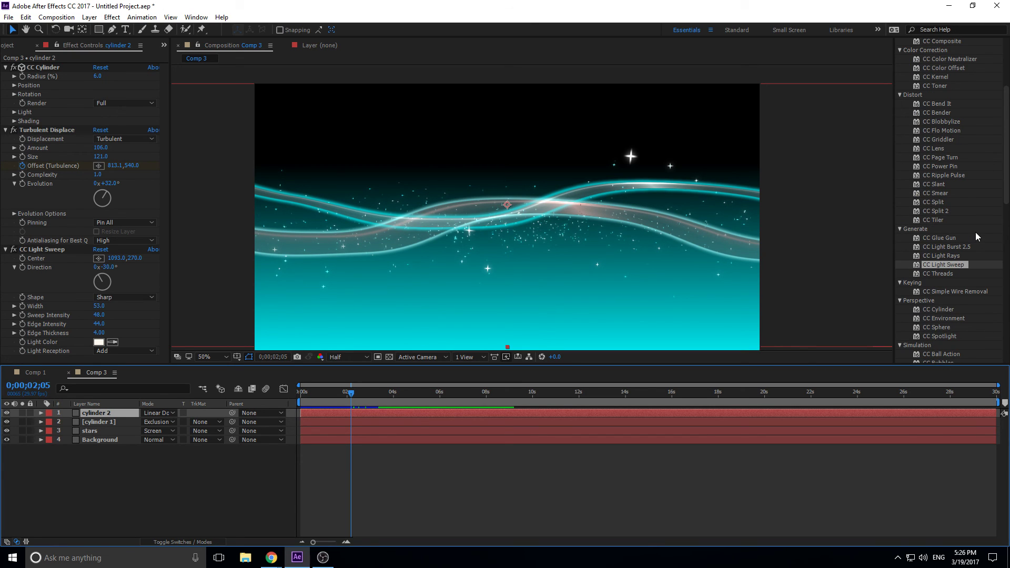